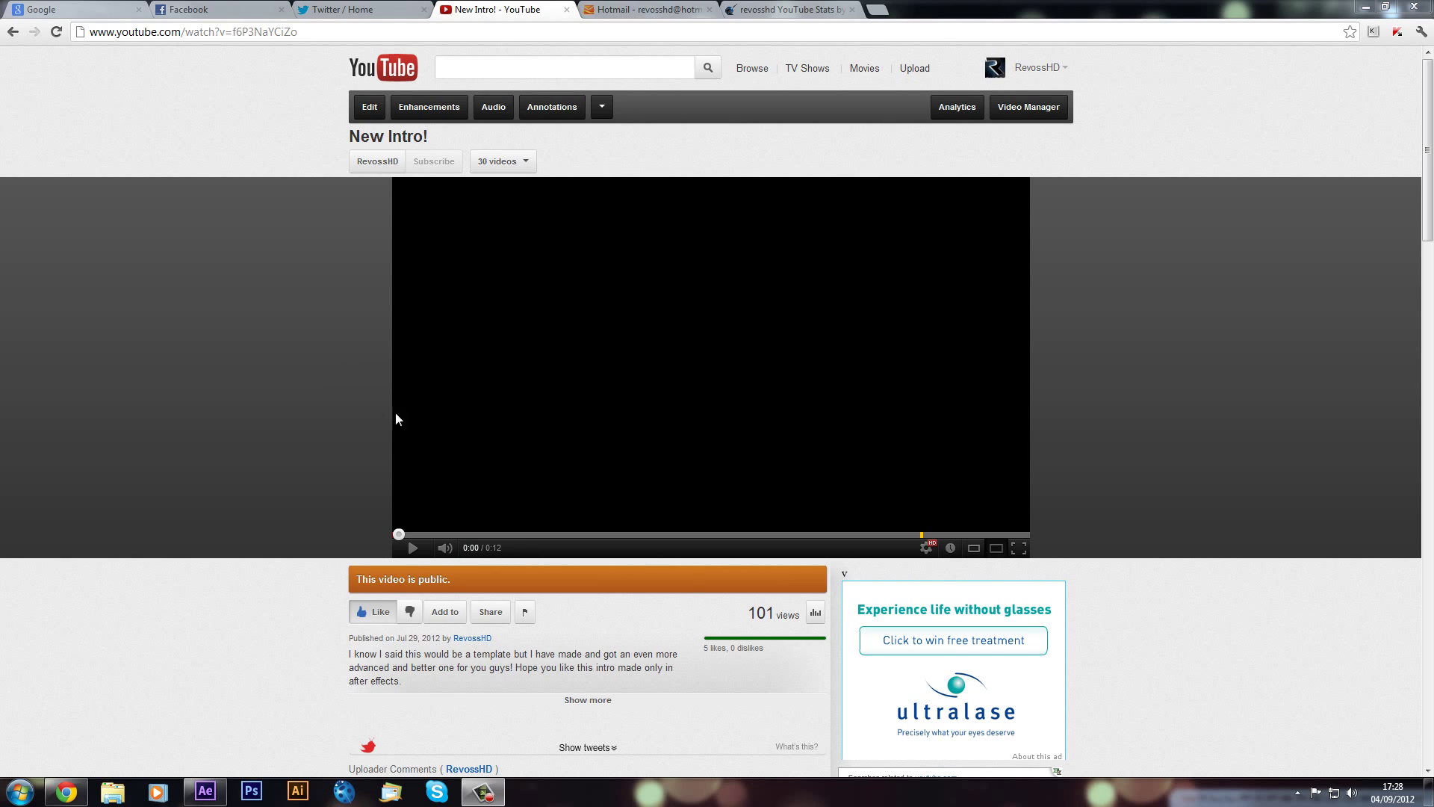
Step: Preview the YouTube intro video to 0:06, then bring After Effects to the front
left_click(635, 378)
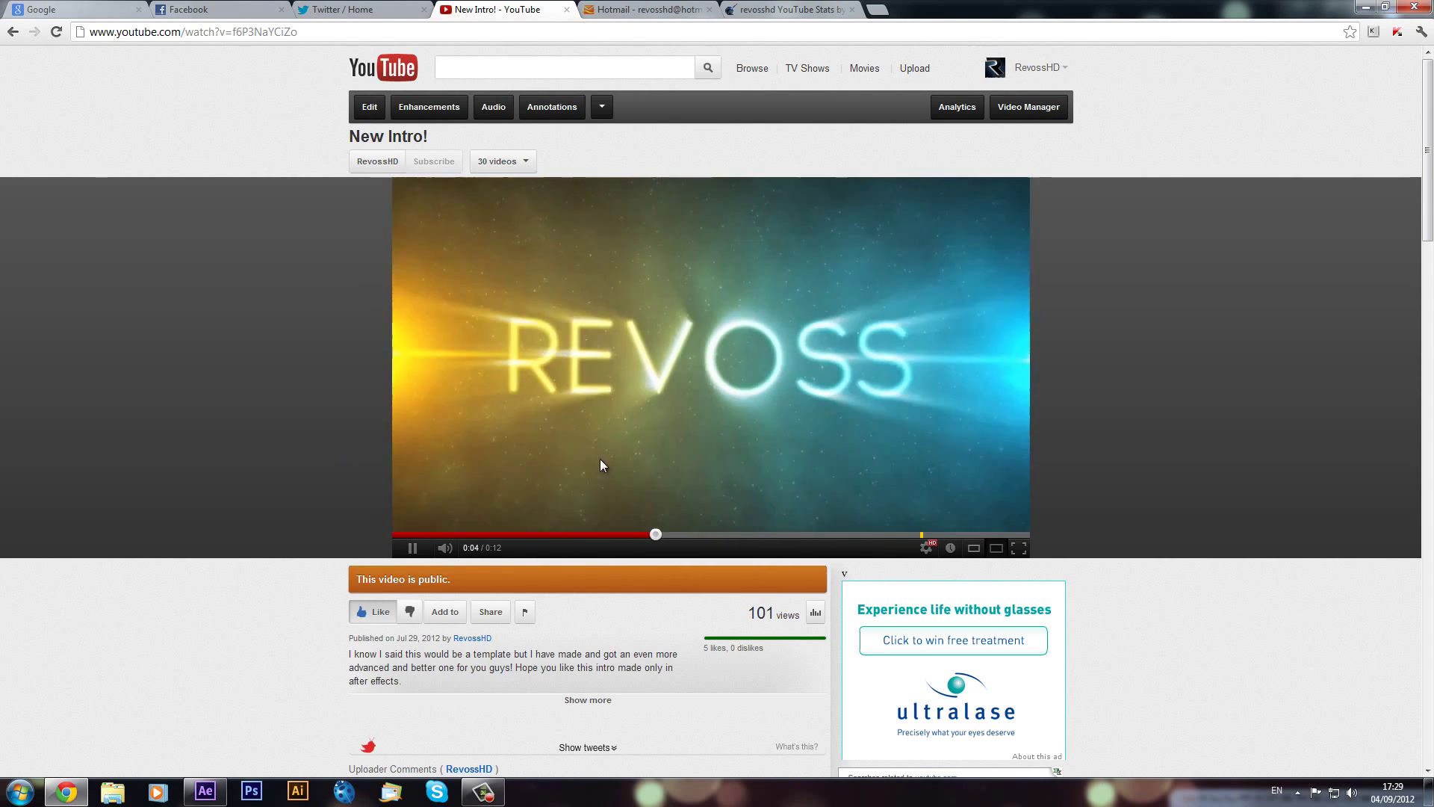
left_click(580, 393)
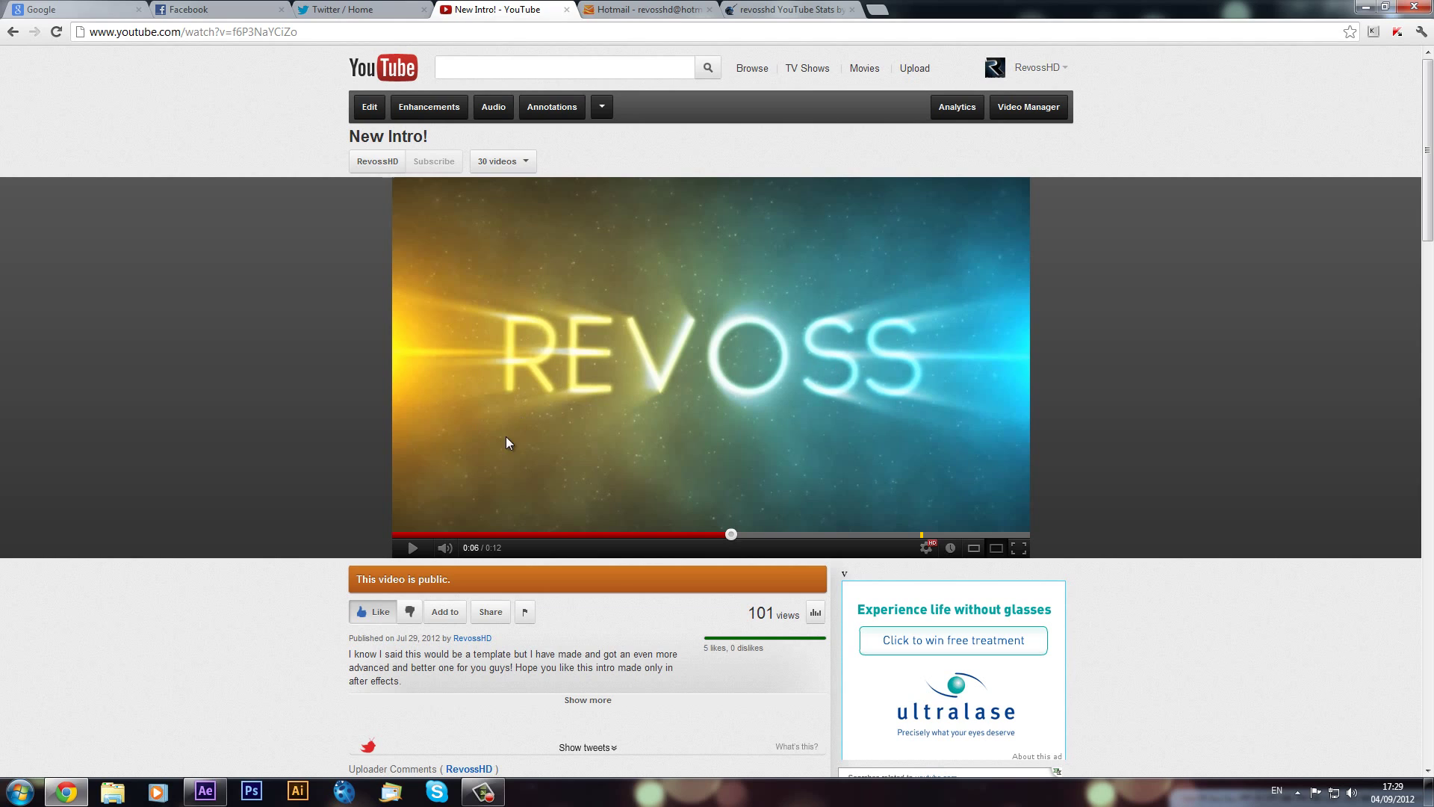
left_click(208, 798)
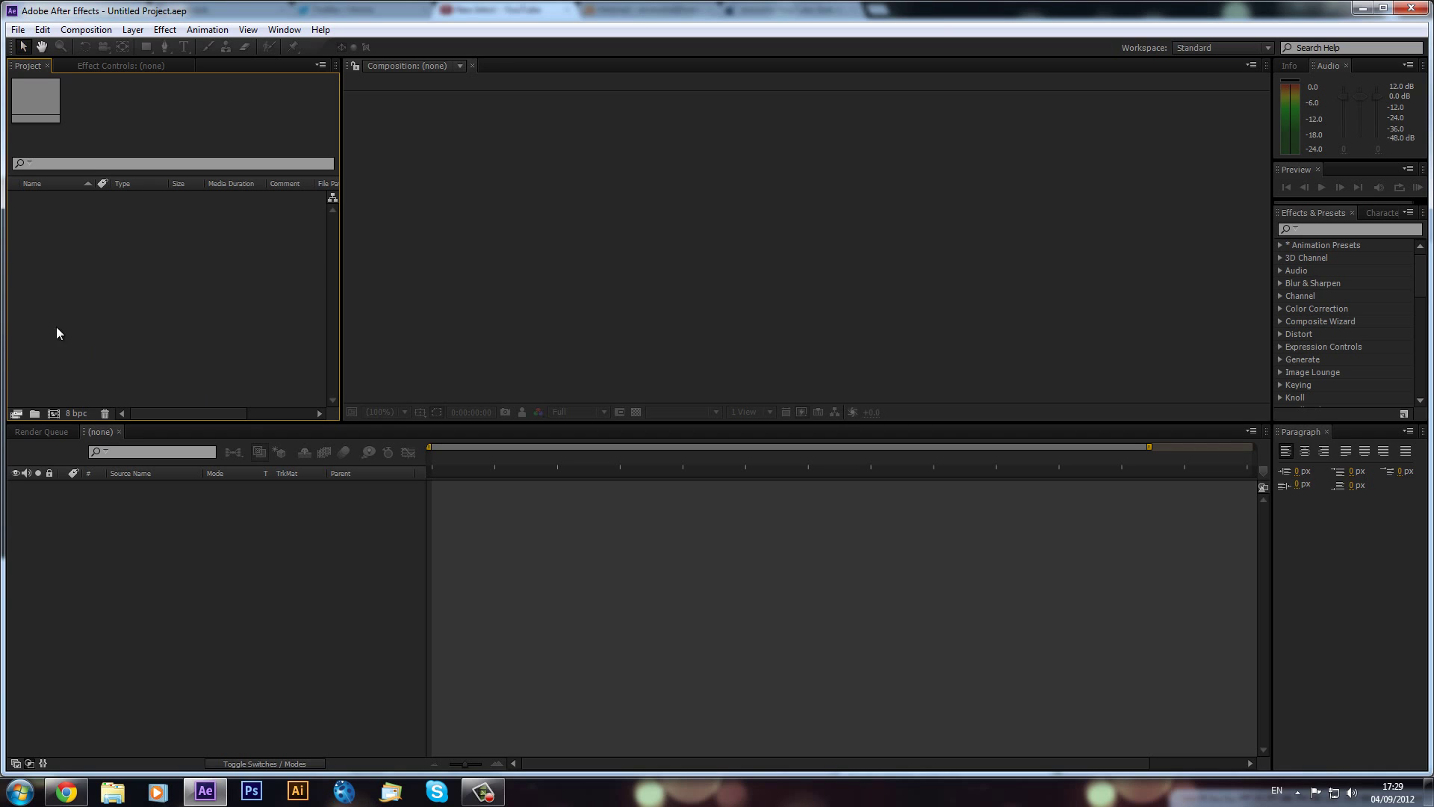
Step: Create a new 1280×720, 59.94 fps composition, Comp 1
left_click(86, 29)
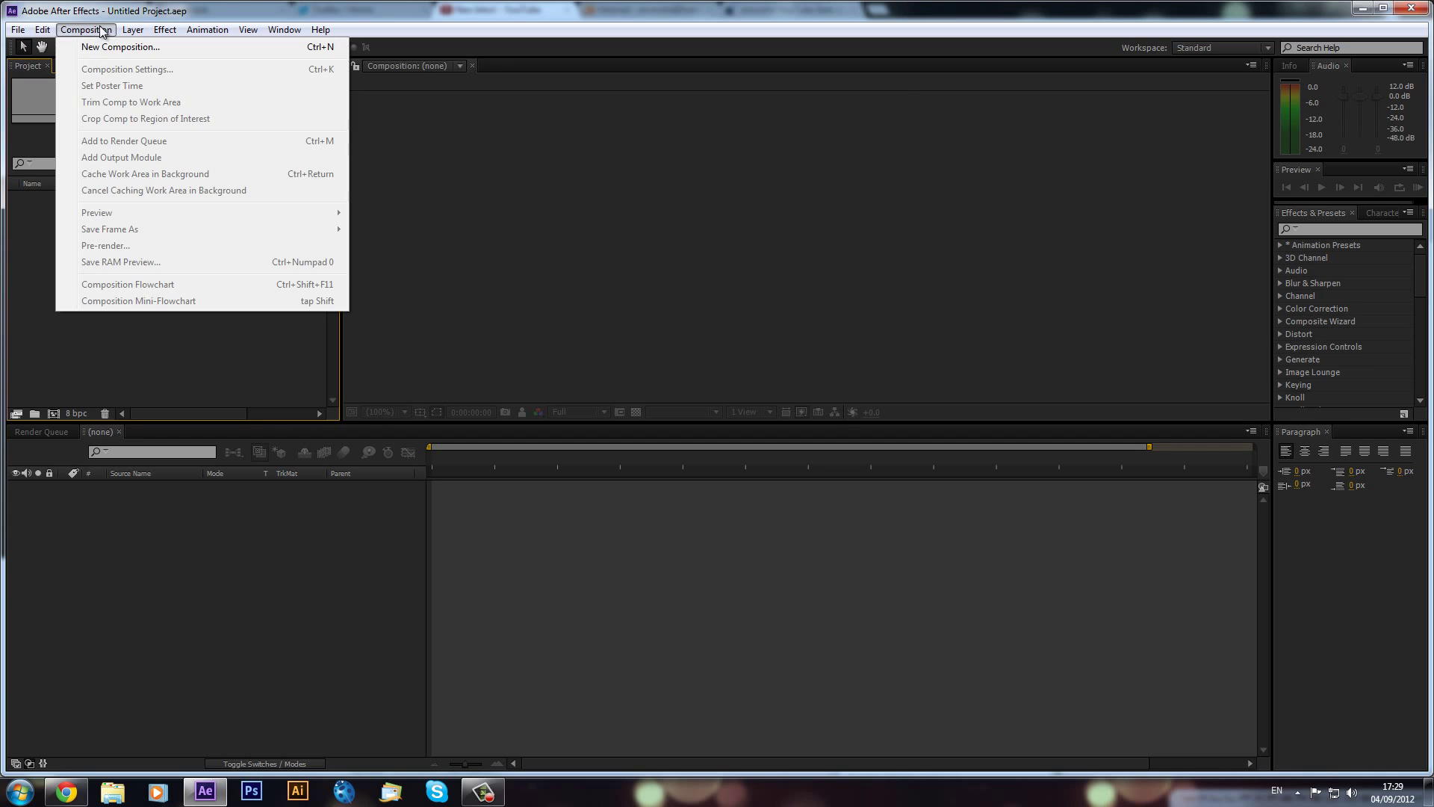
left_click(118, 46)
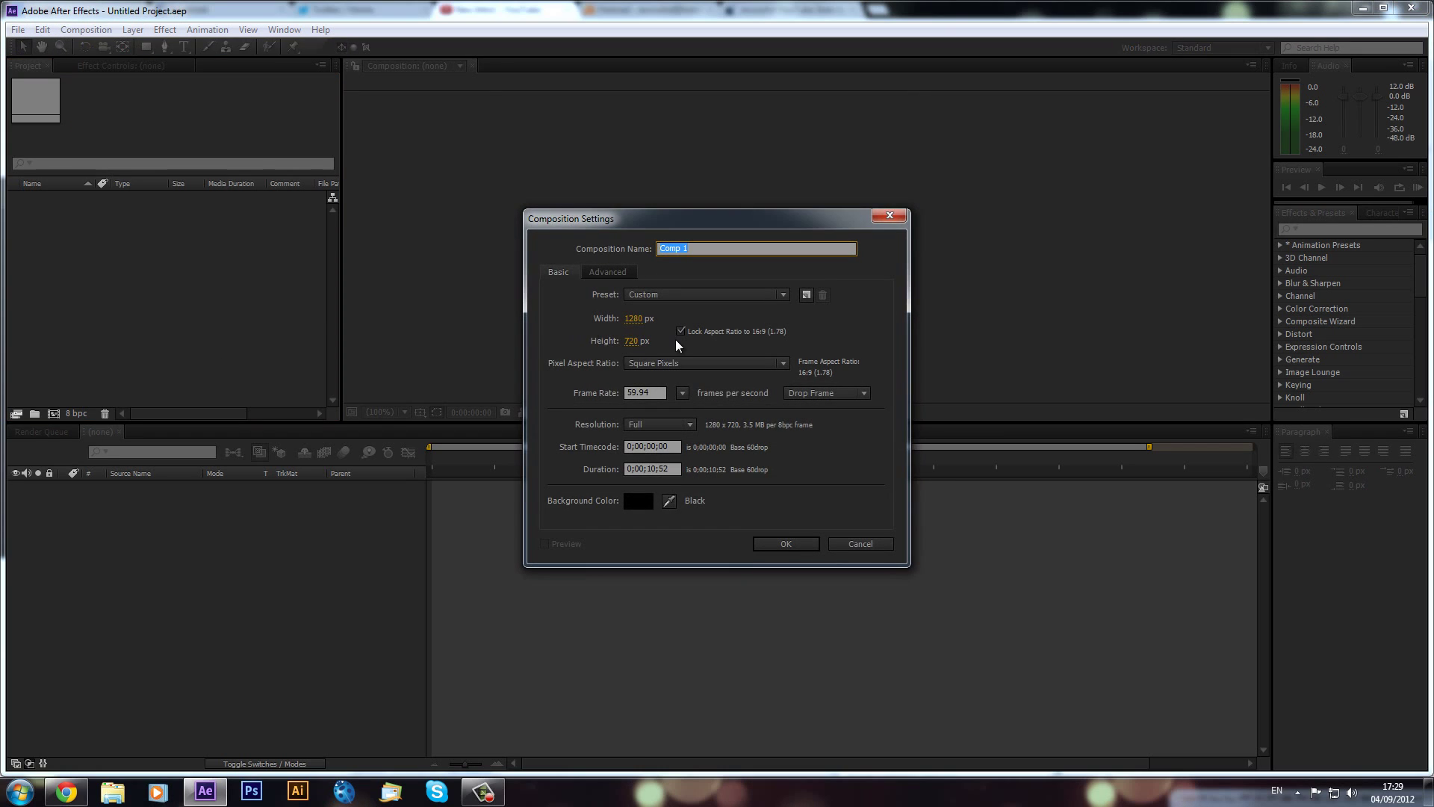
left_click(786, 543)
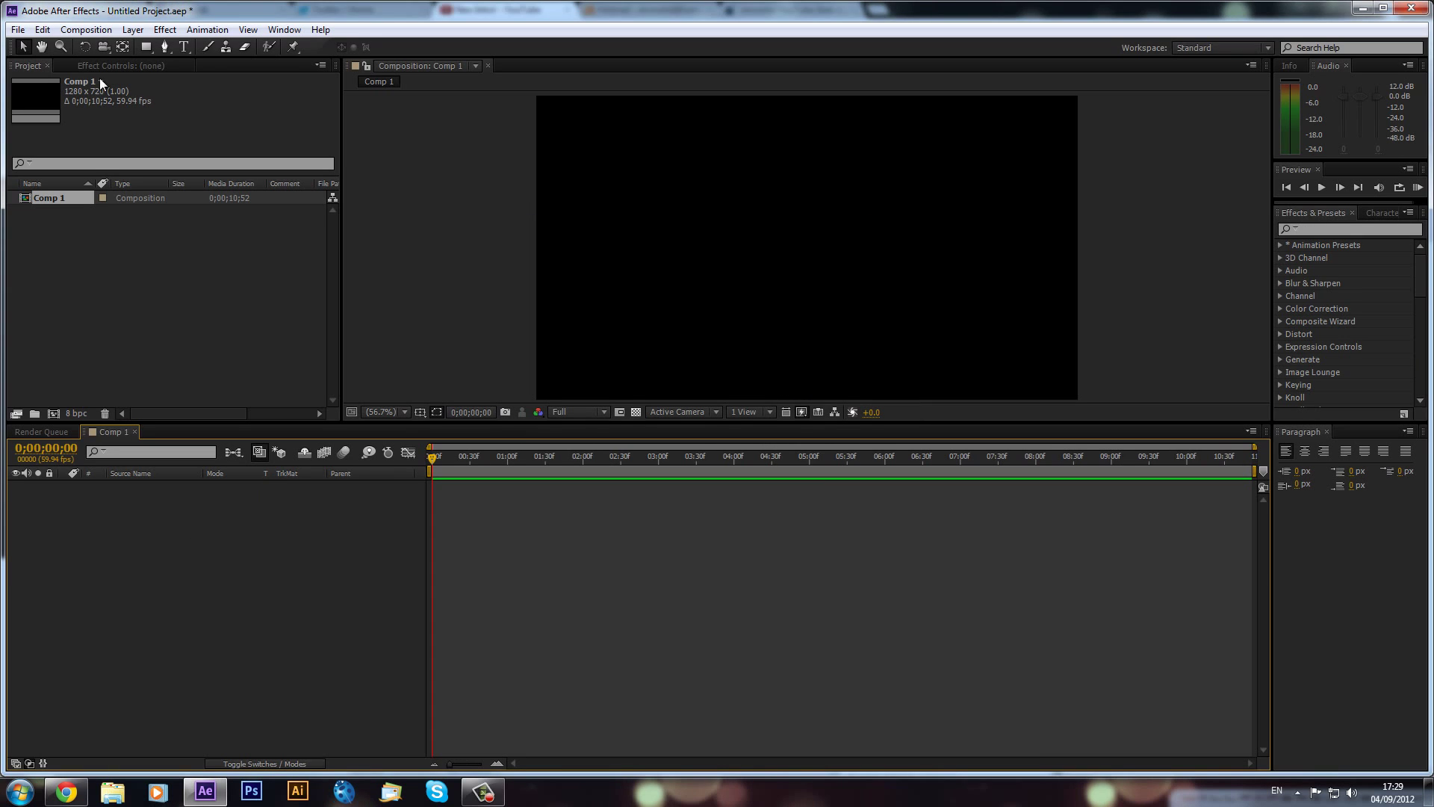
Step: Add TUTORIAL text, scale it to 120%, and centre it in the frame
left_click(185, 45)
left_click(678, 228)
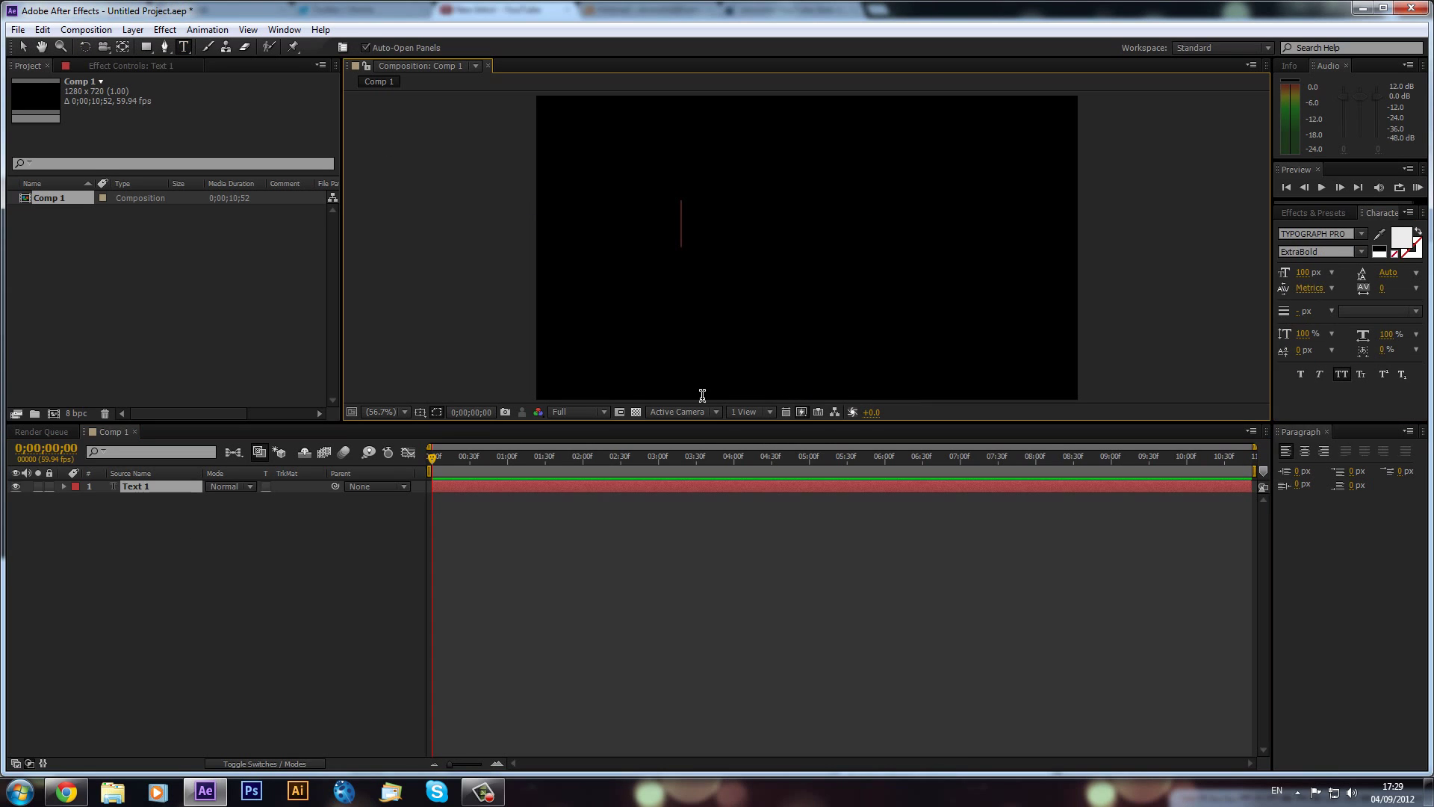
type("TUTOR")
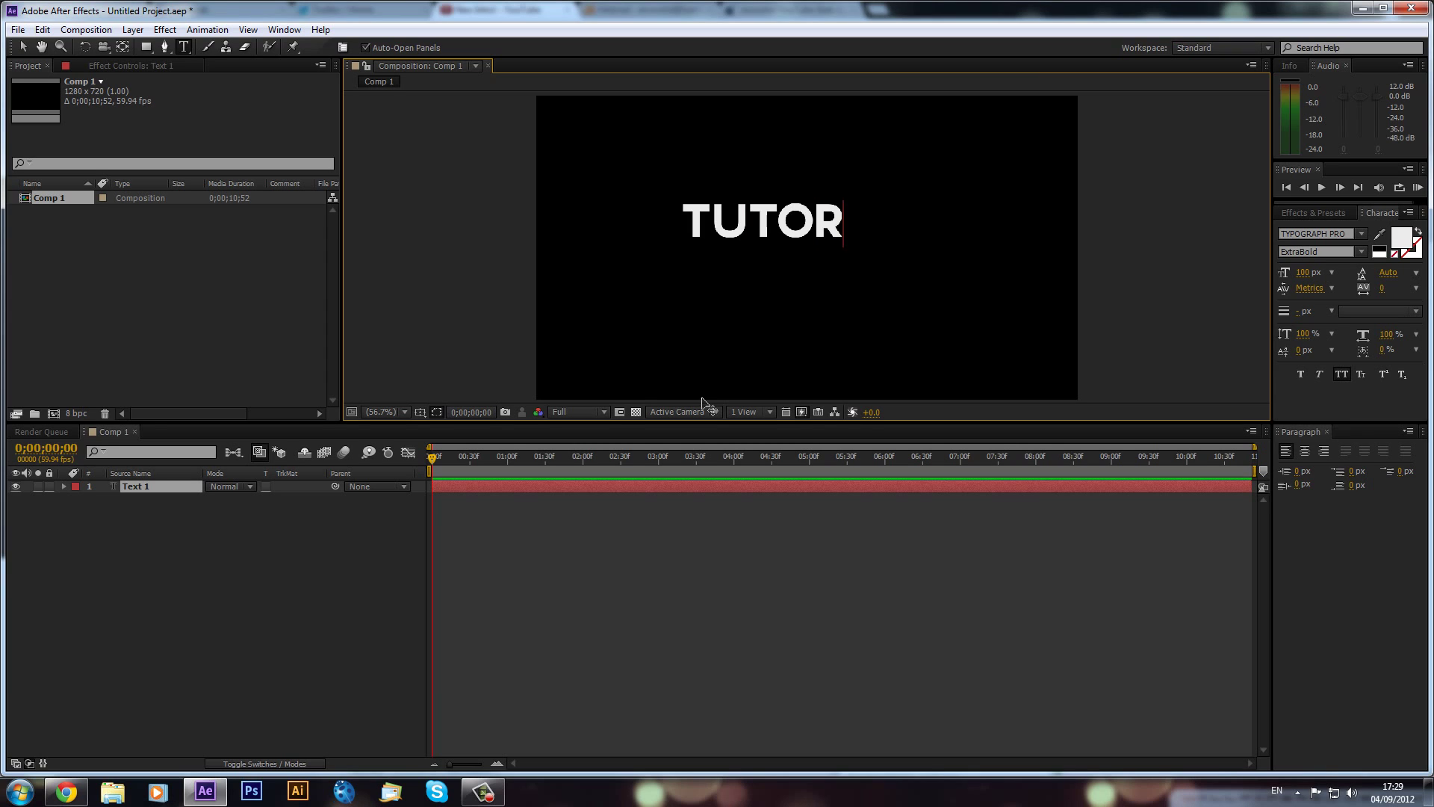
type("IAL")
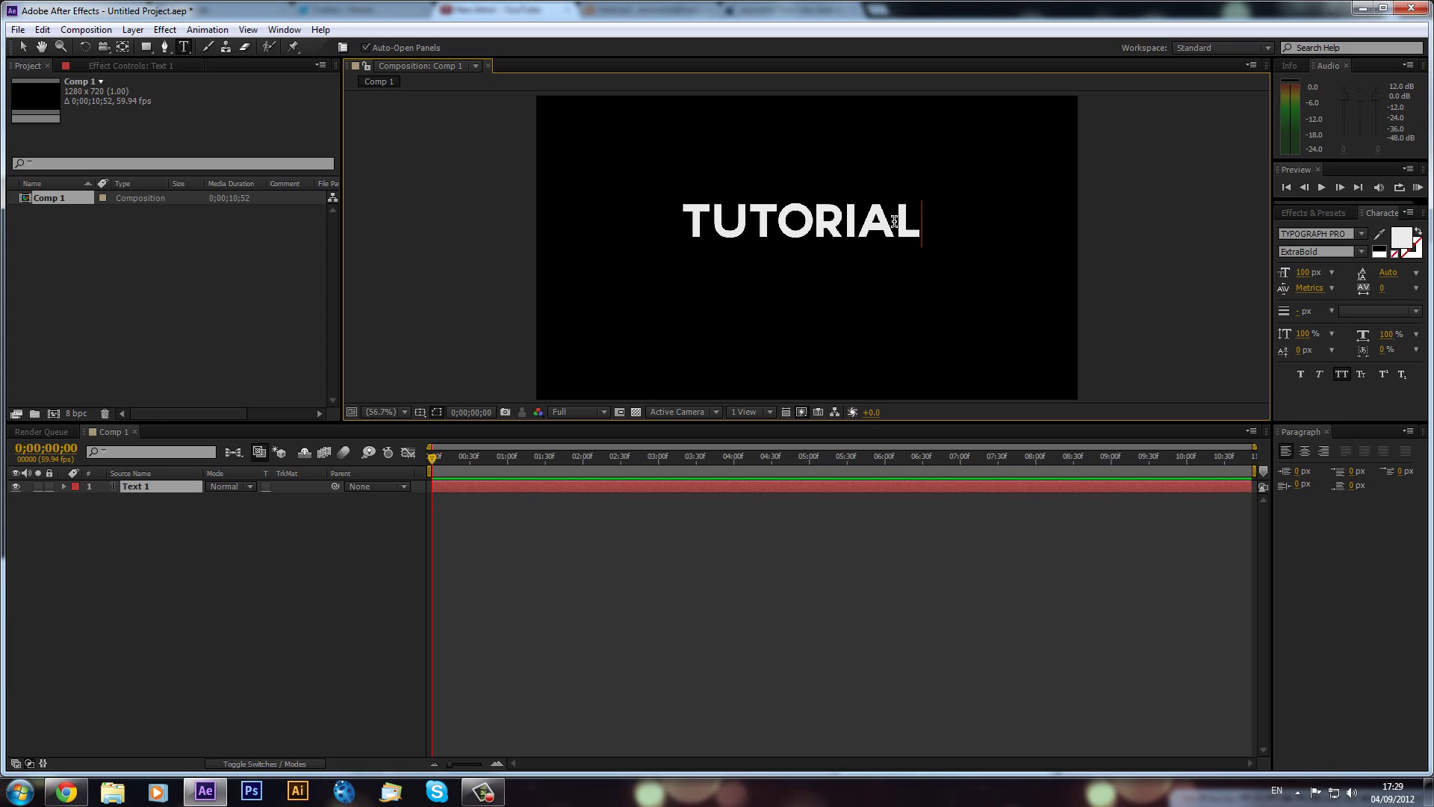
left_click(18, 48)
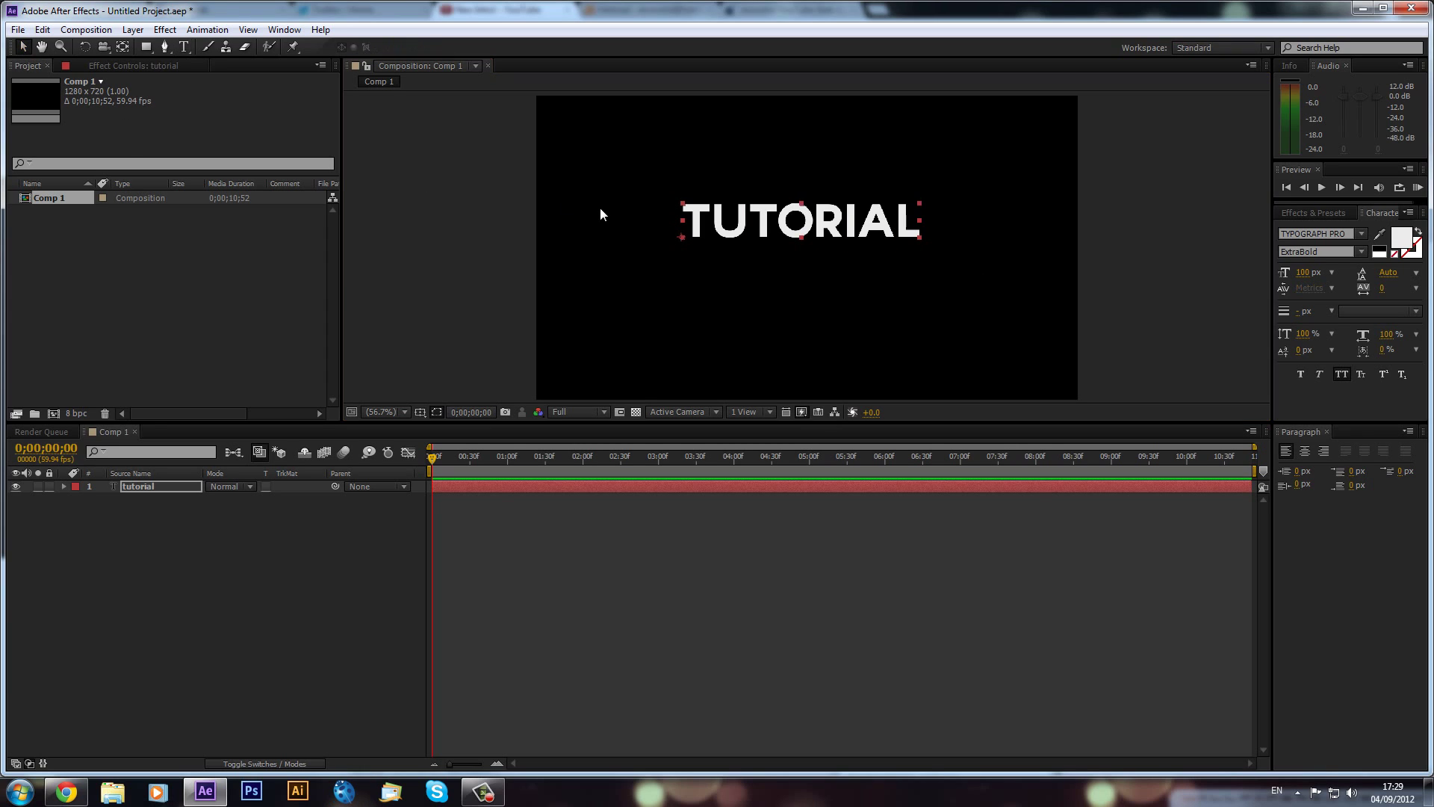
key("s")
mouse_move(224, 500)
left_mouse_down()
mouse_move(251, 499)
mouse_move(228, 506)
left_mouse_up()
left_click_drag(865, 221, 847, 248)
left_click(1132, 220)
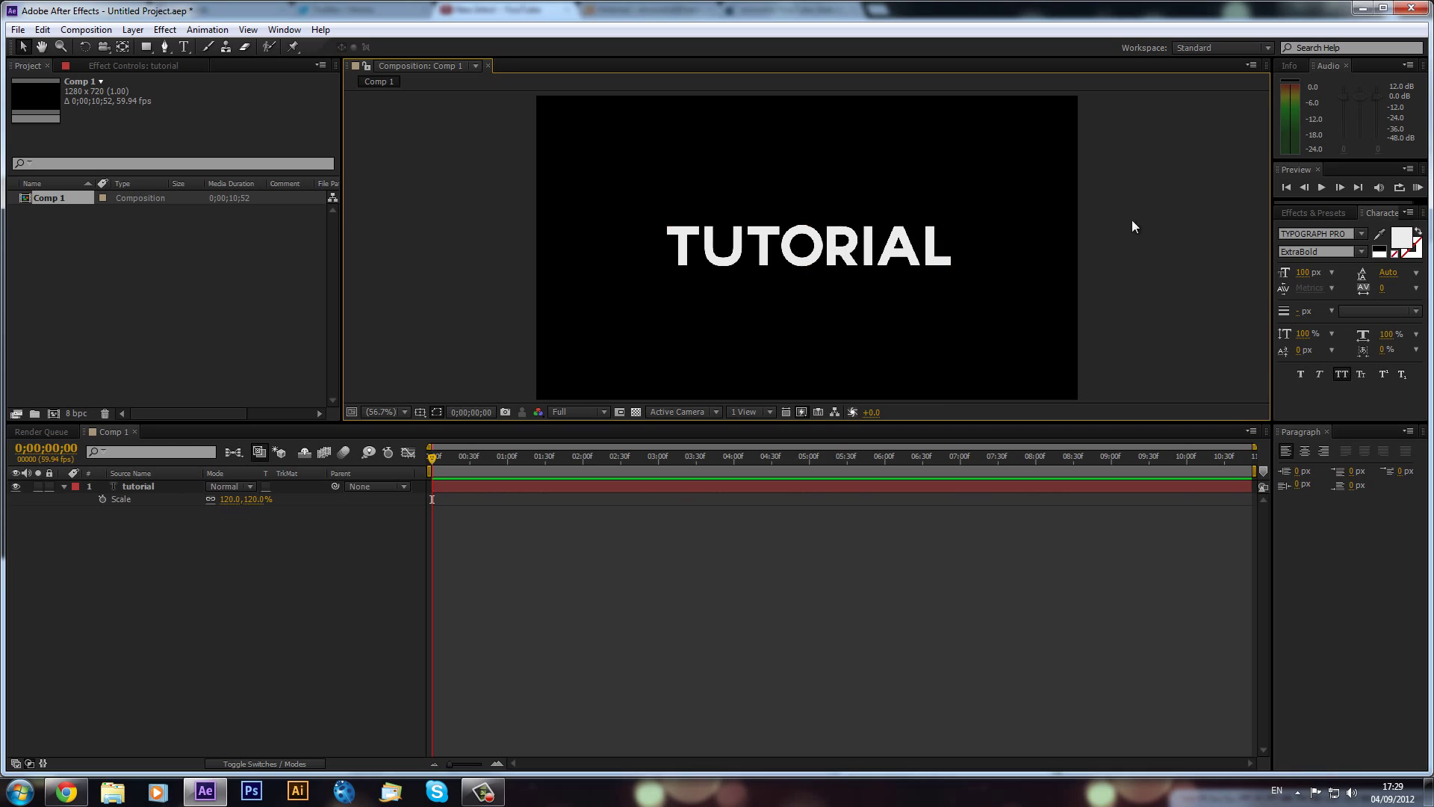
Step: Add an orange point light named Orange Light
left_click(139, 33)
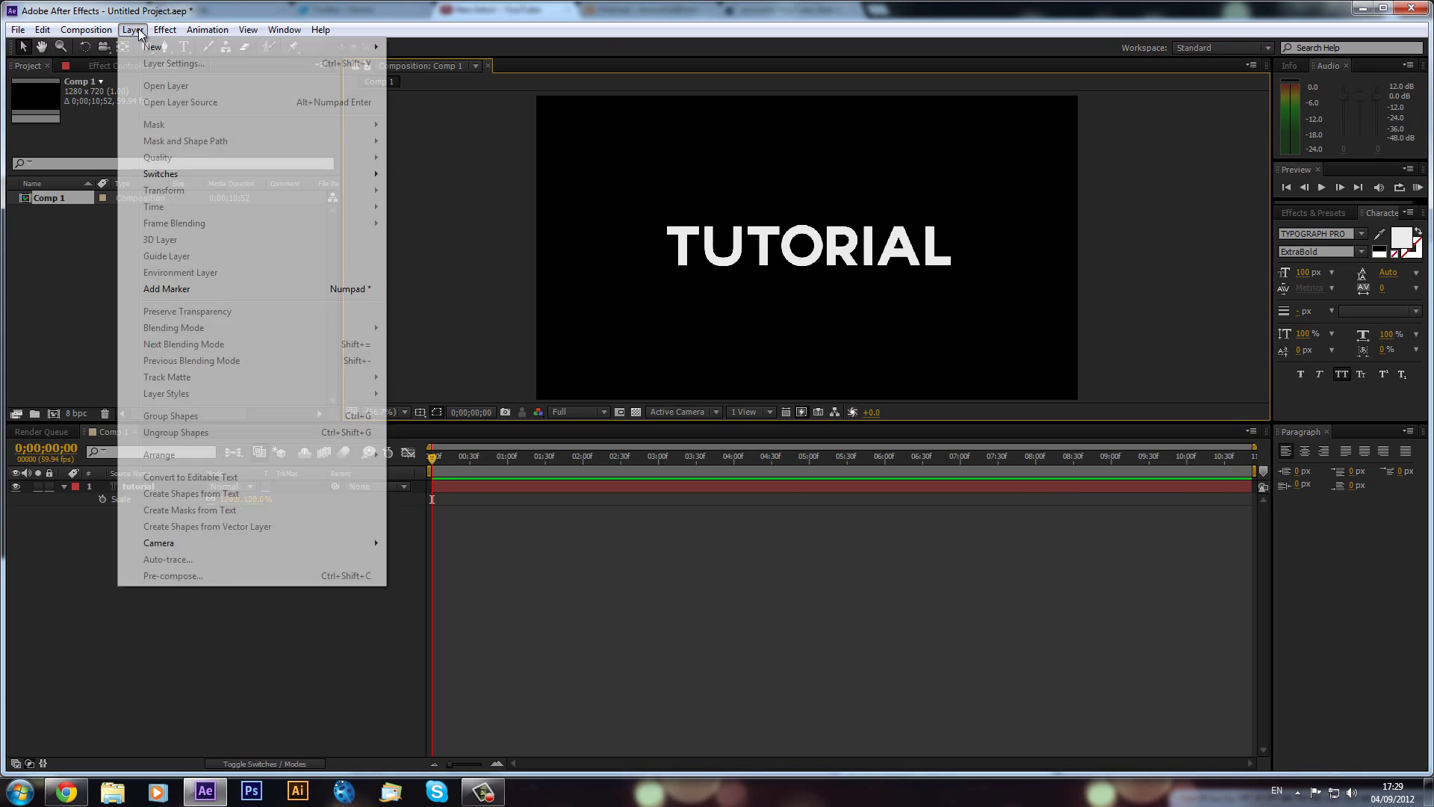
mouse_move(224, 47)
left_click(469, 79)
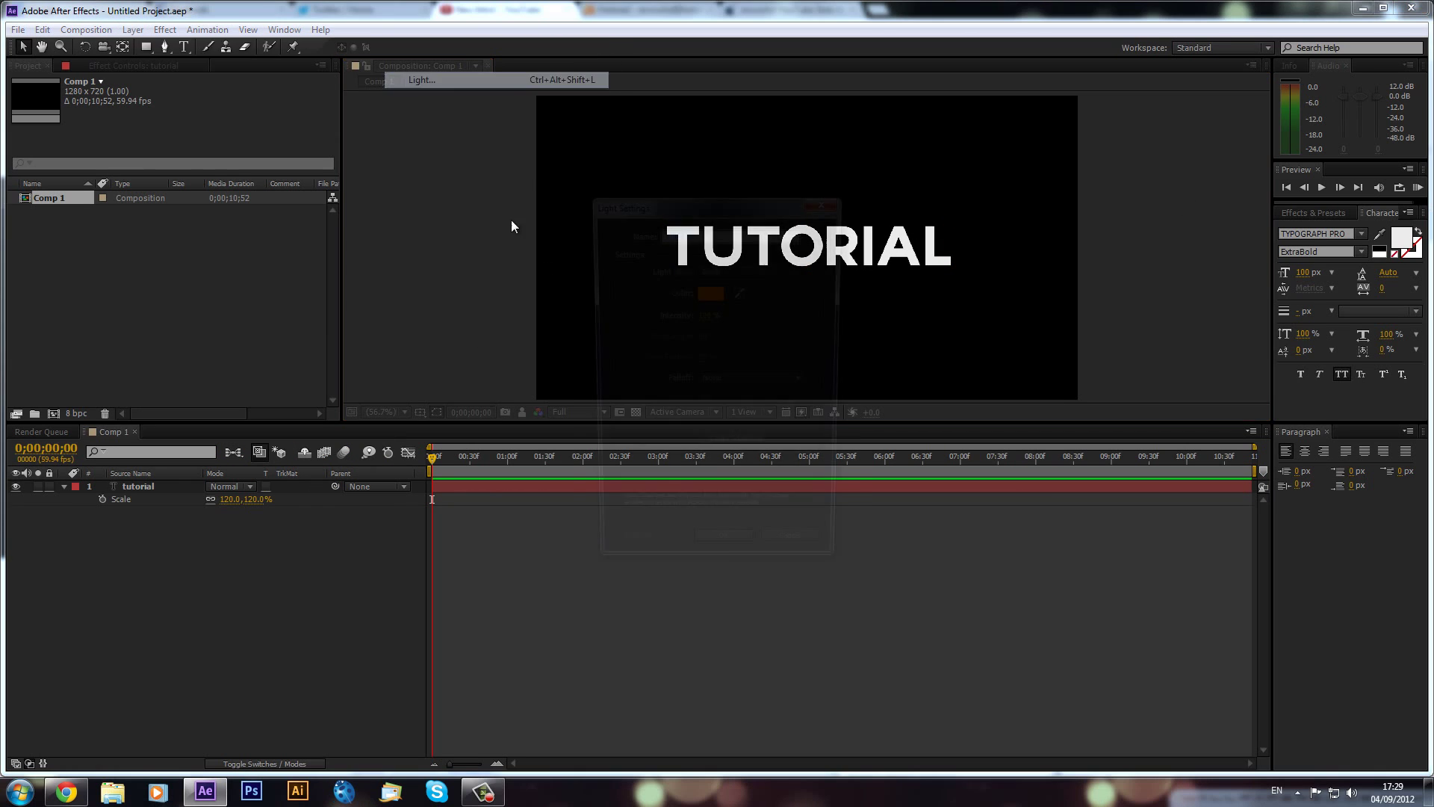
left_click(751, 267)
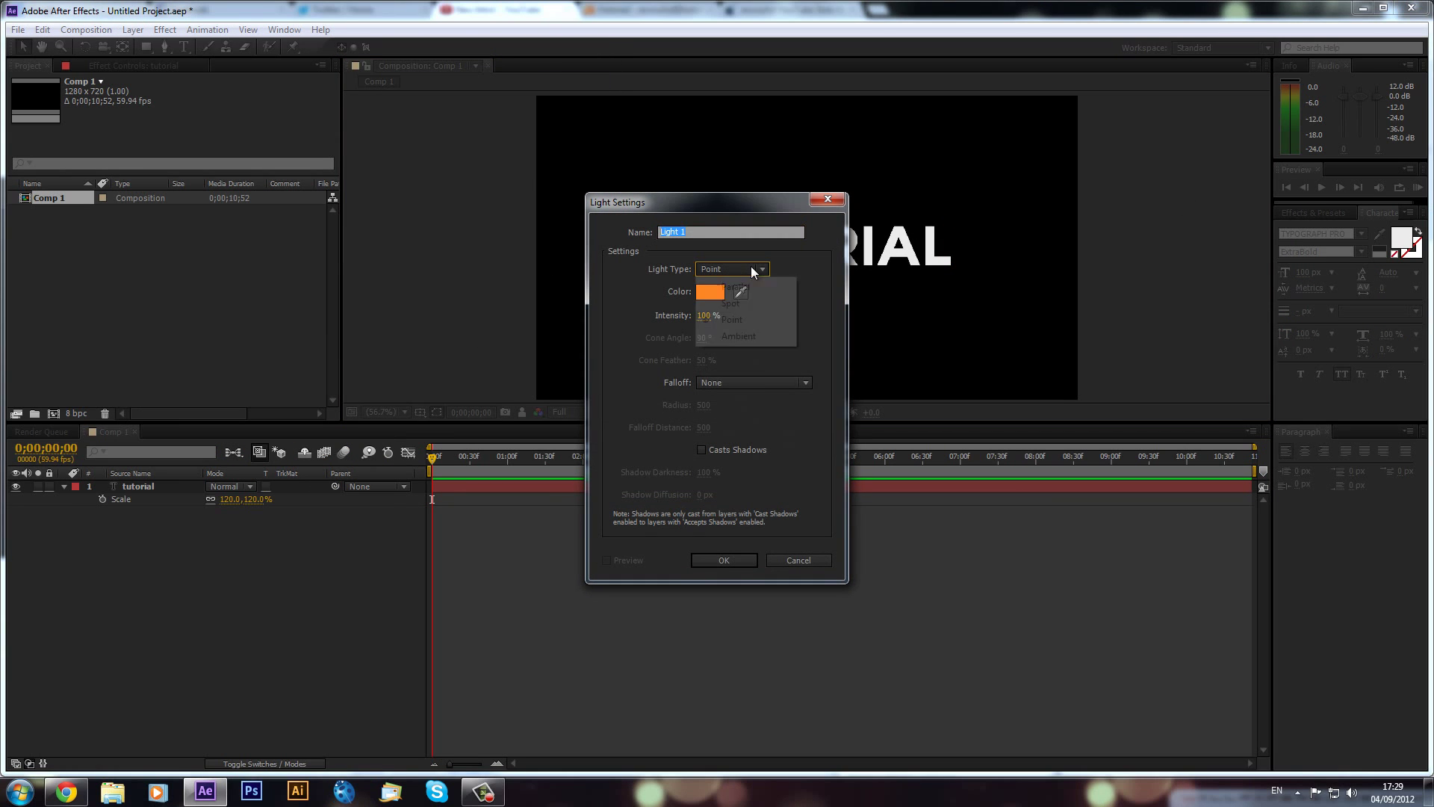
left_click(810, 263)
key("shift+Tab")
type("Orange Light")
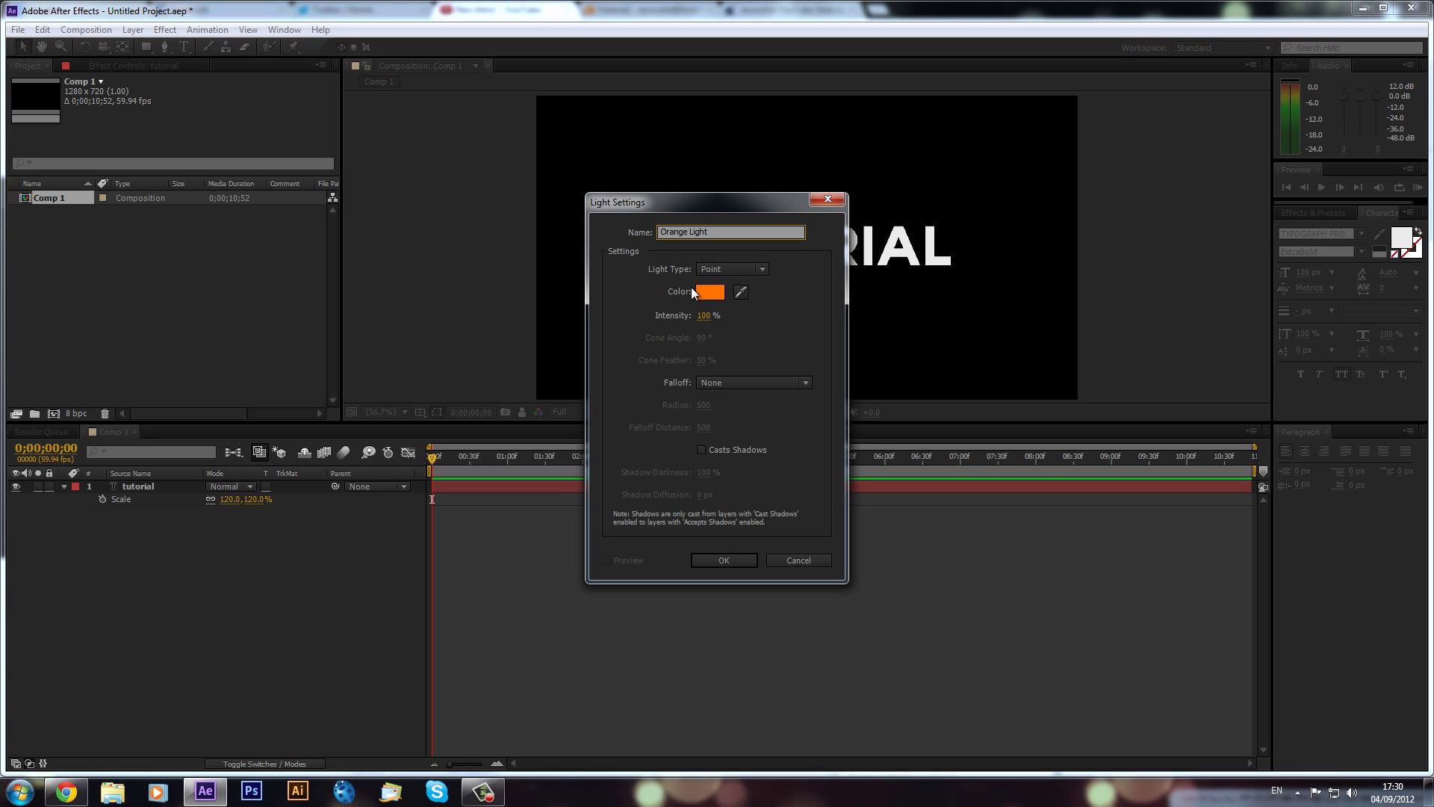
left_click(724, 560)
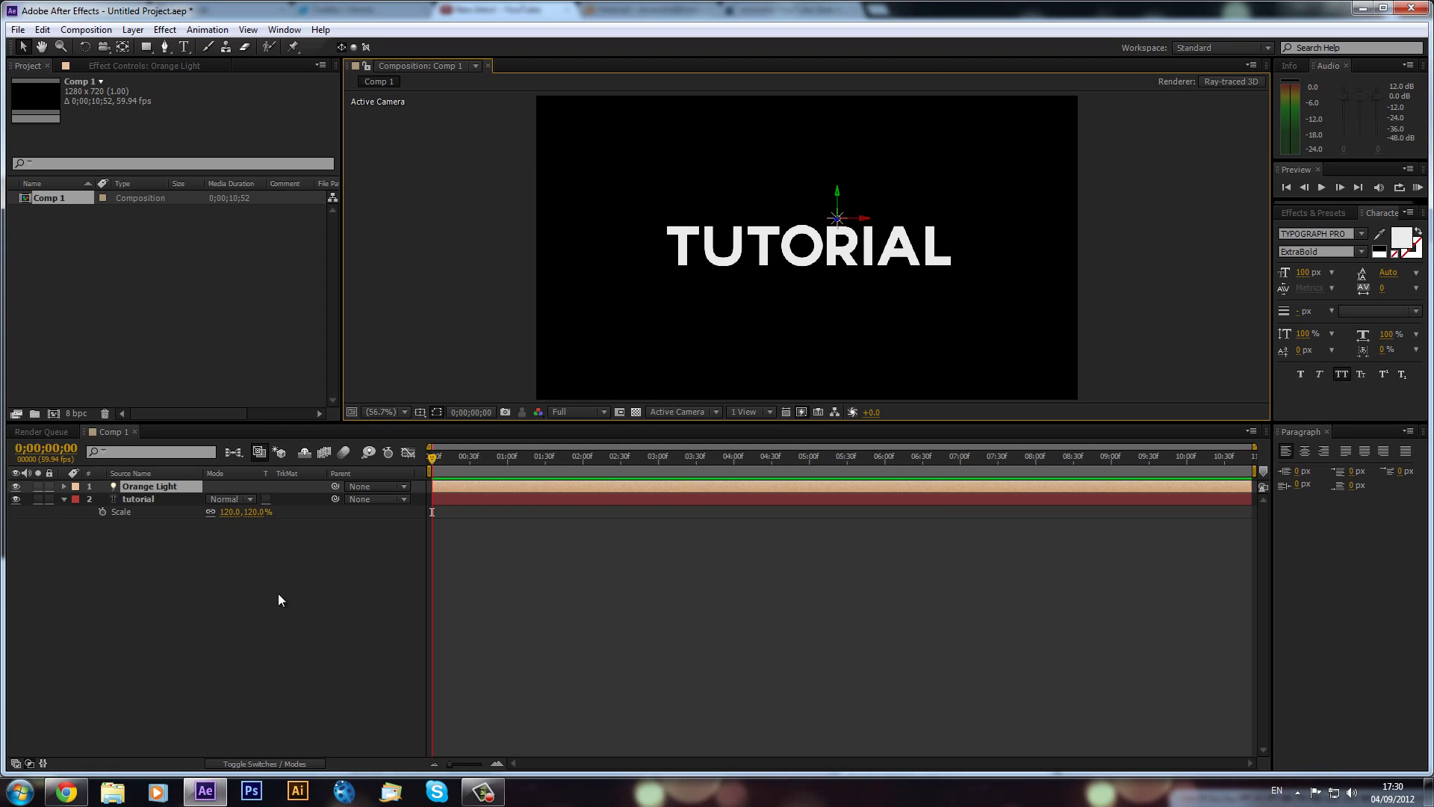
Step: Duplicate Orange Light and rename the copy Blue Light
key("ctrl+d")
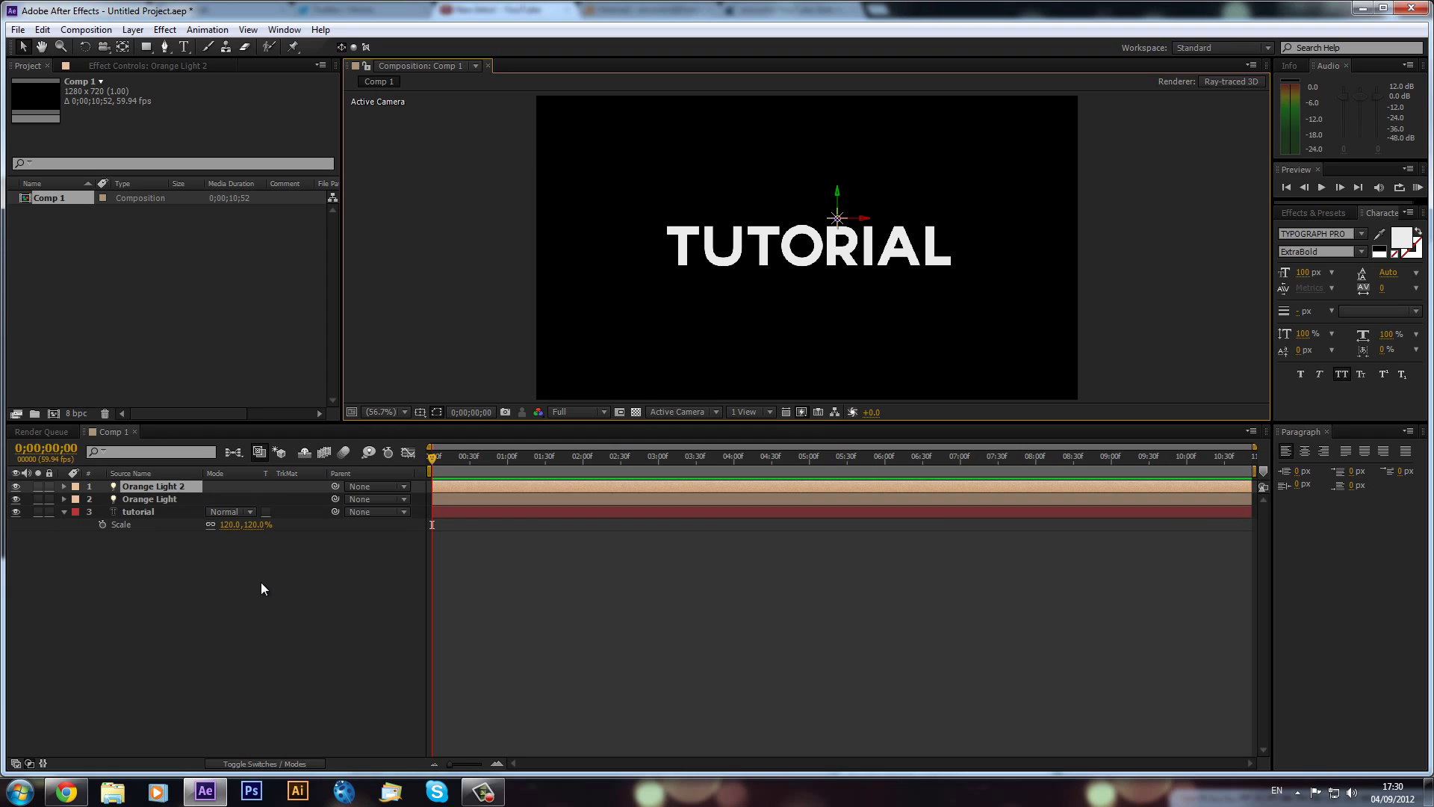
right_click(157, 486)
left_click(266, 765)
type("Blue Light")
key("Return")
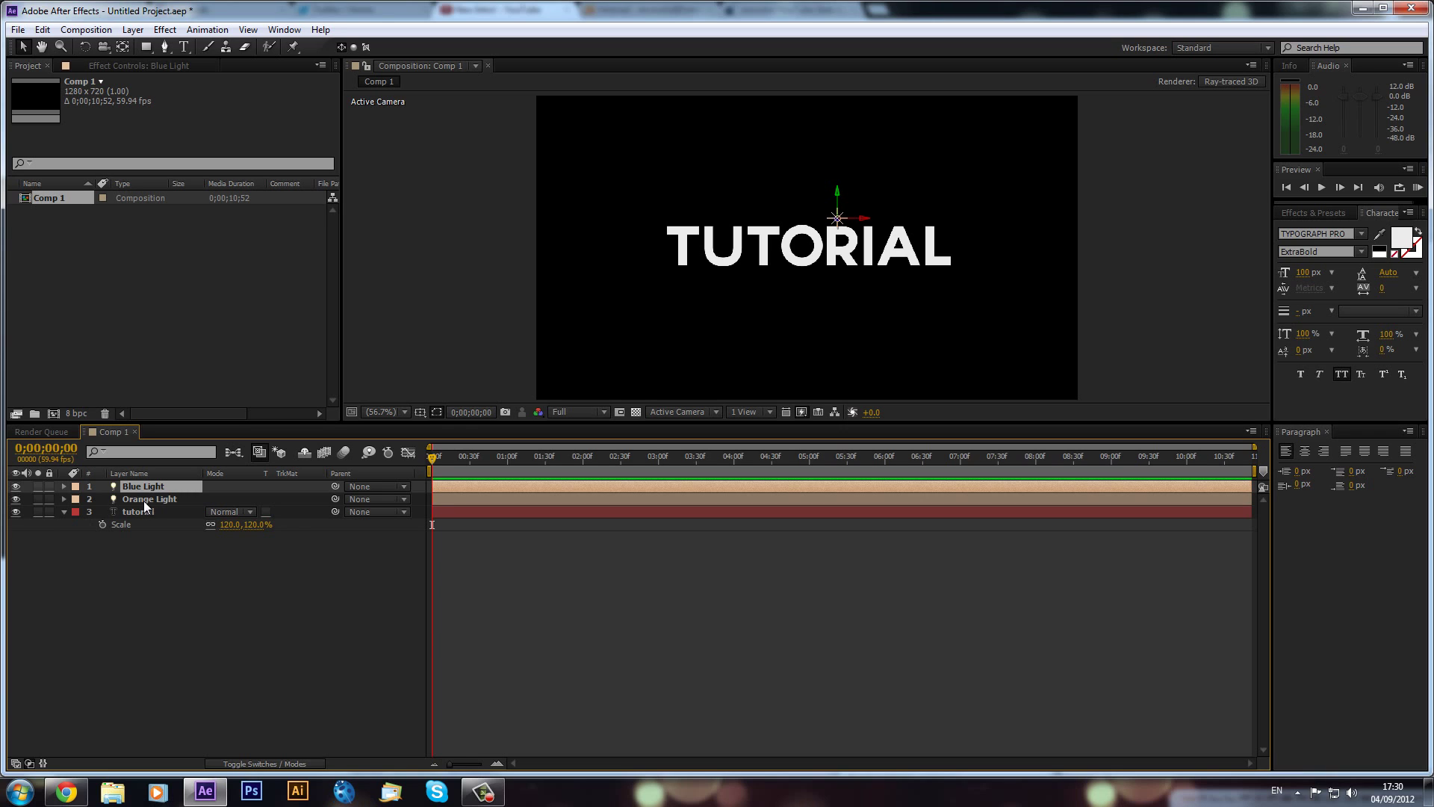
Step: Set Blue Light's colour to light blue 00AEFF
key("a")
key("a")
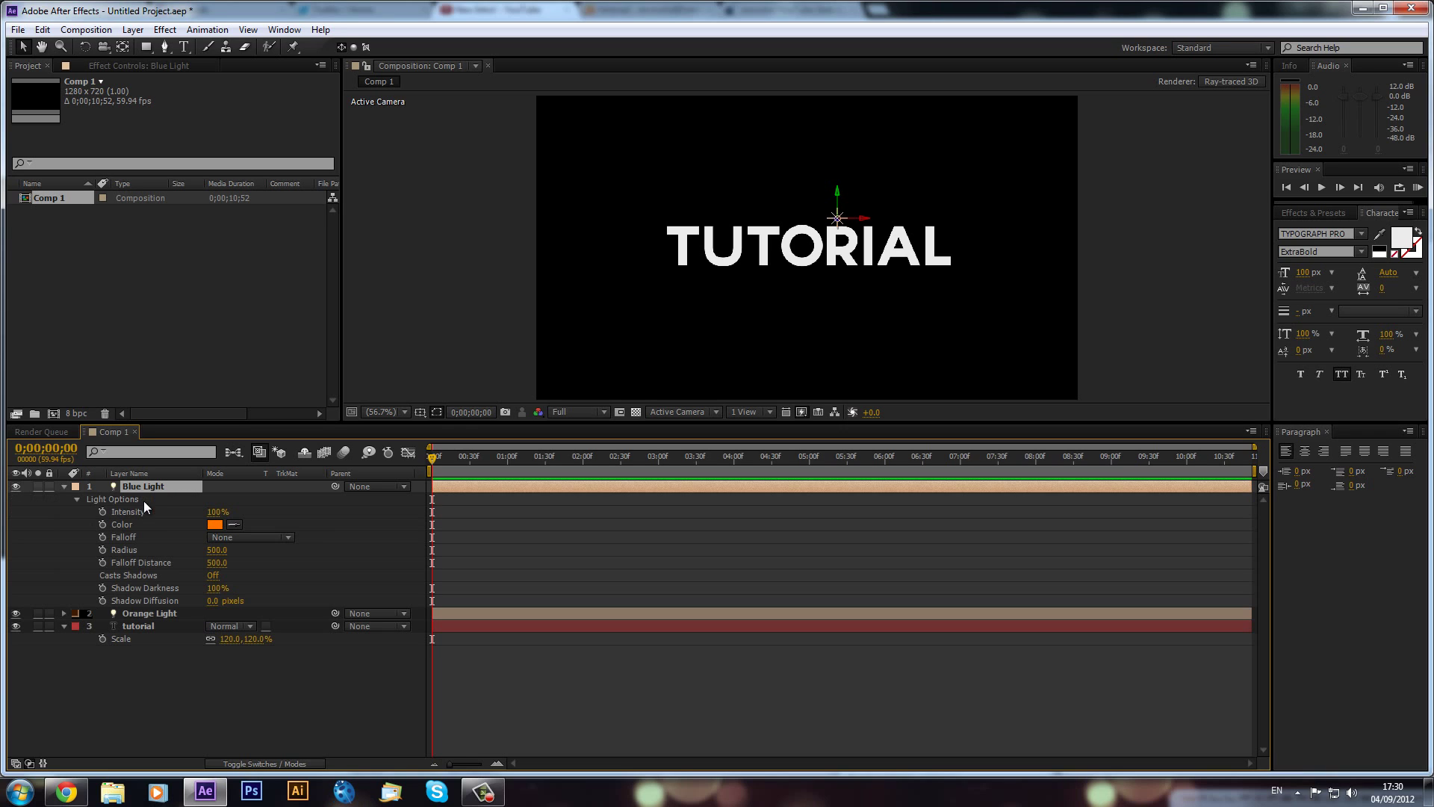
left_click(215, 524)
left_click_drag(747, 404, 753, 390)
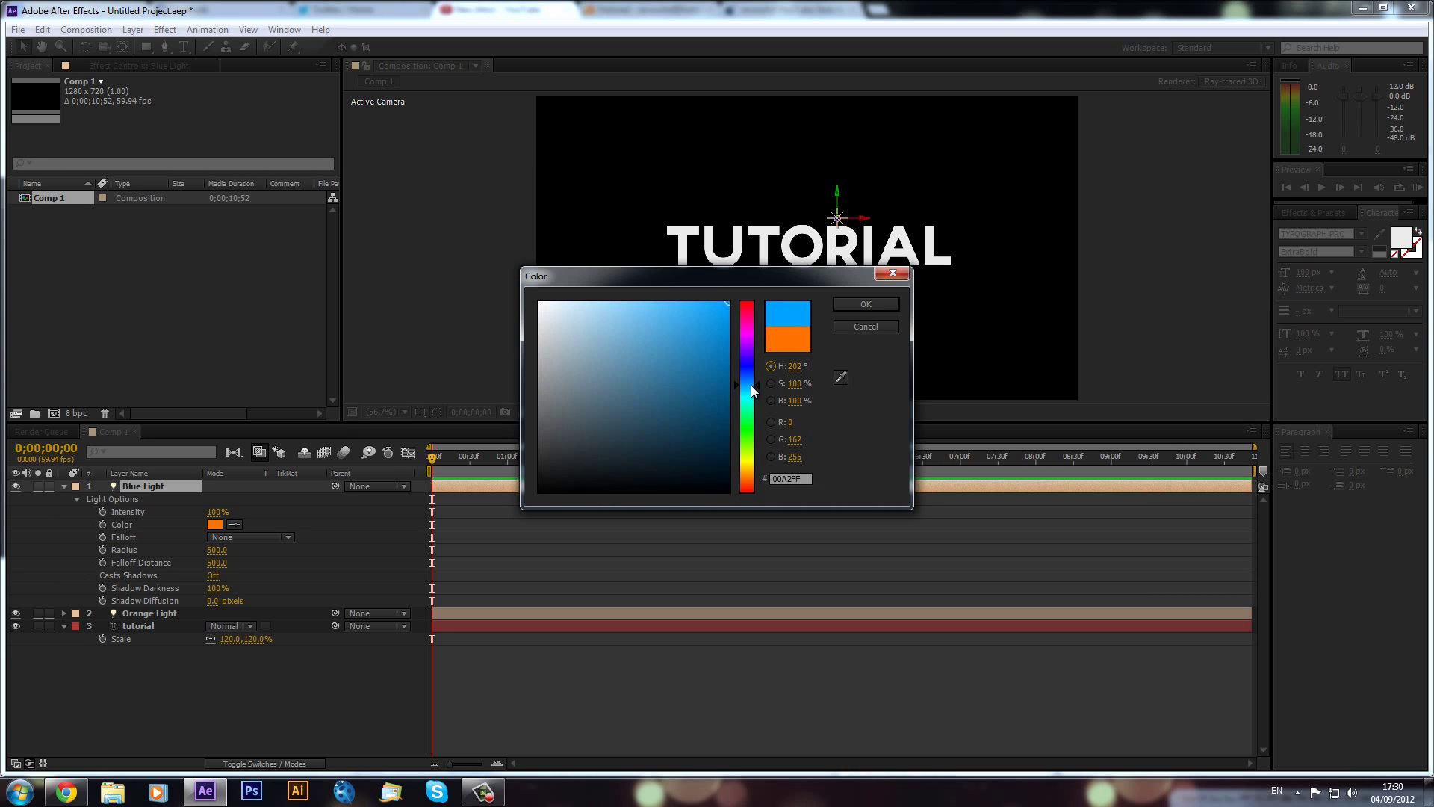
left_click(750, 386)
left_click(860, 299)
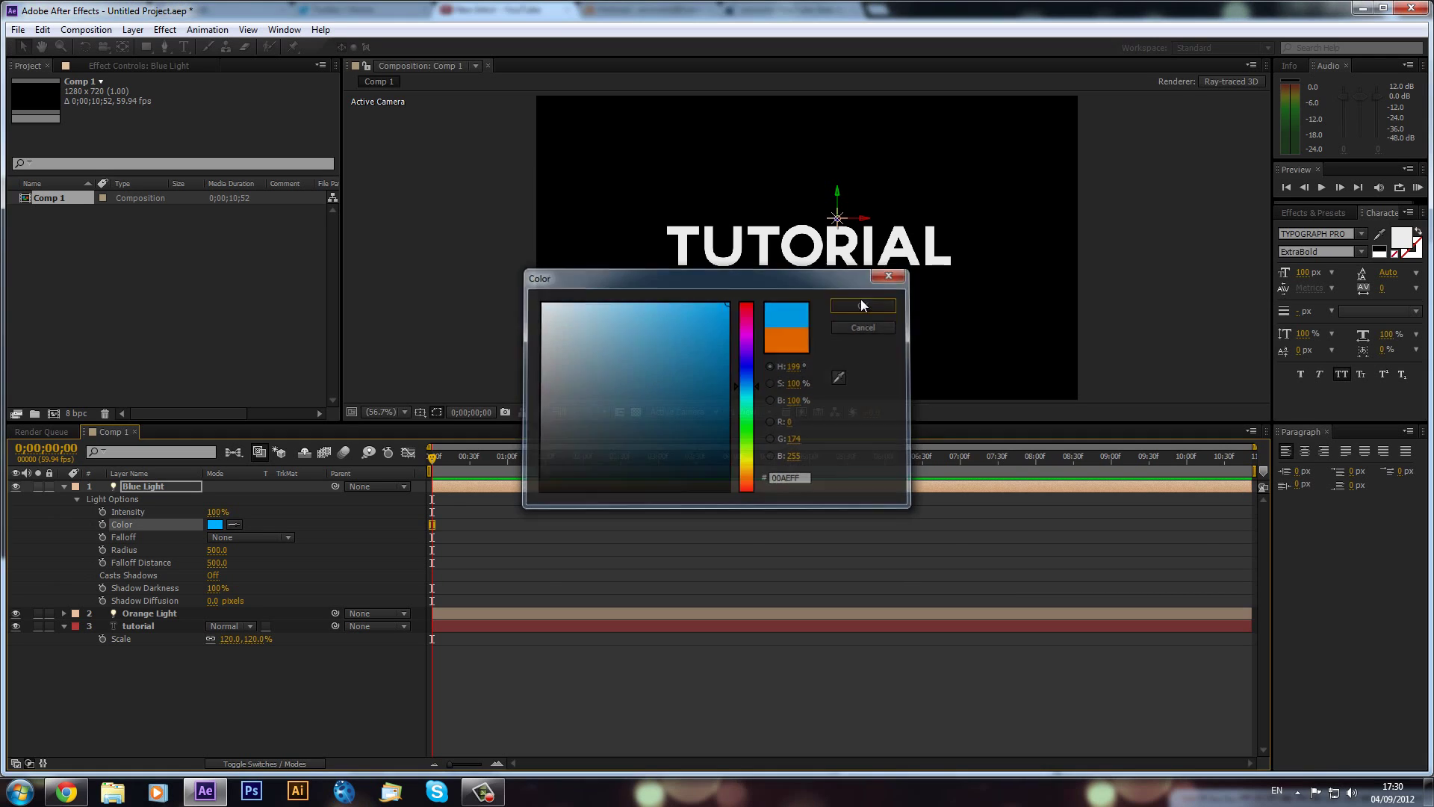
left_click(64, 486)
Step: Add a null object named Orange Control
left_click(133, 30)
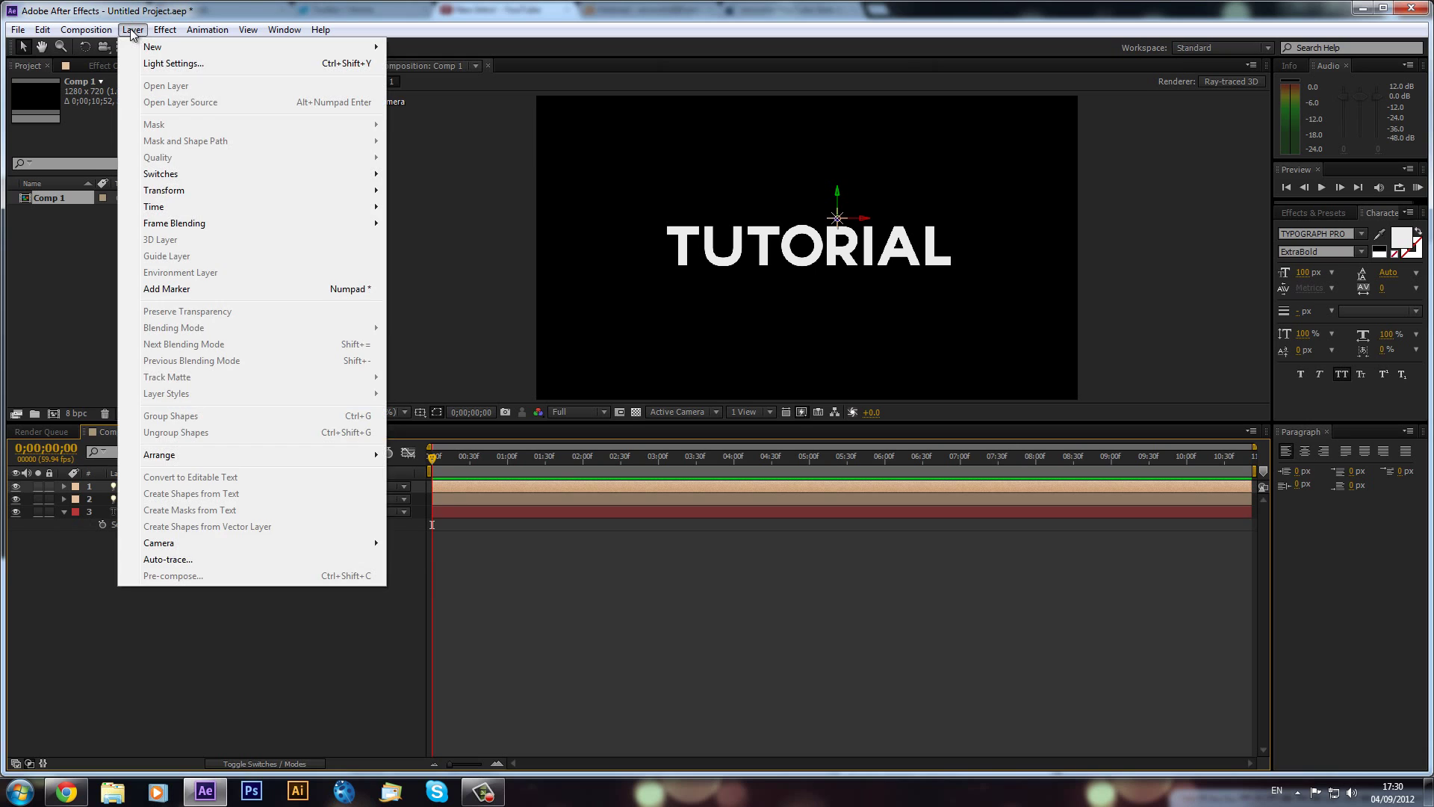
mouse_move(169, 48)
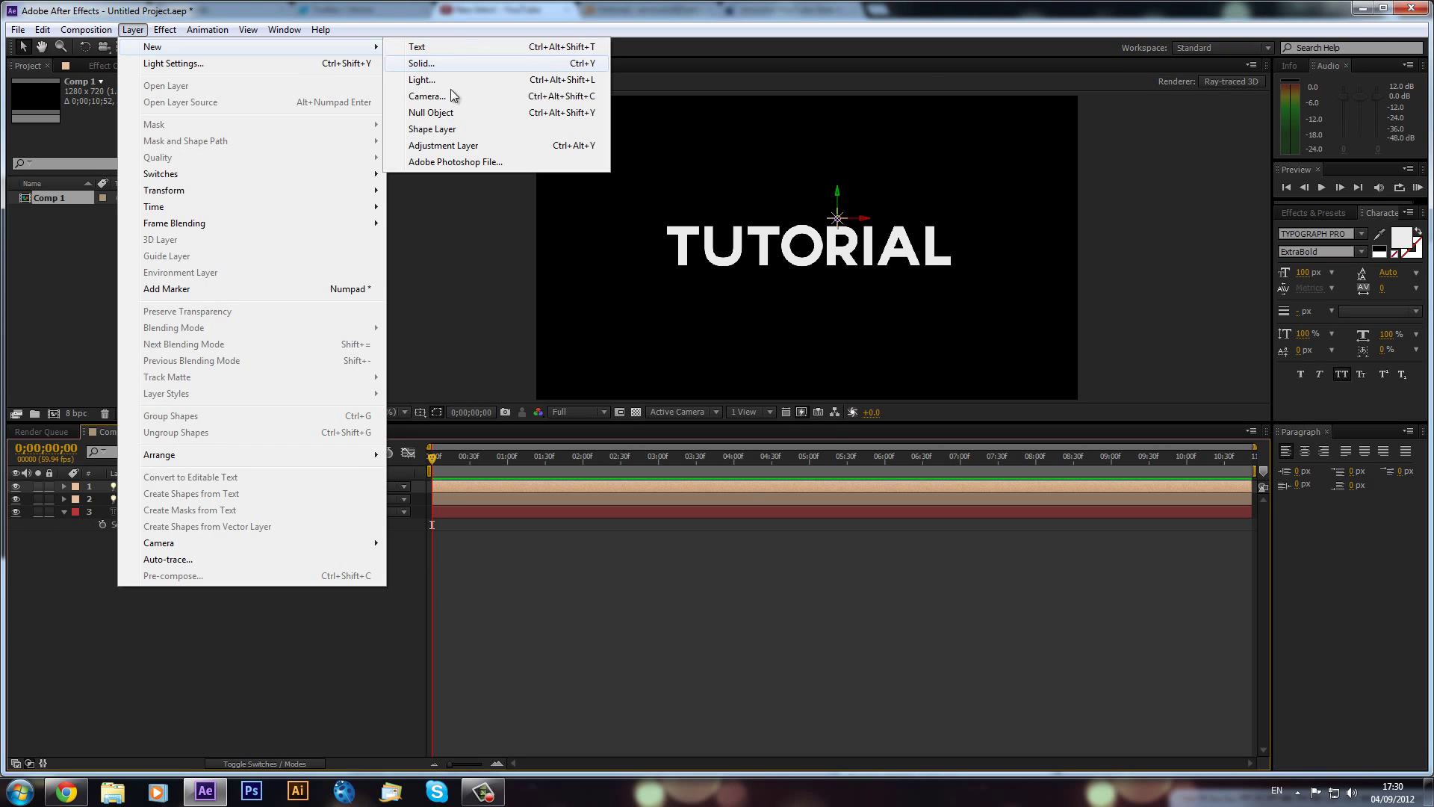
left_click(427, 112)
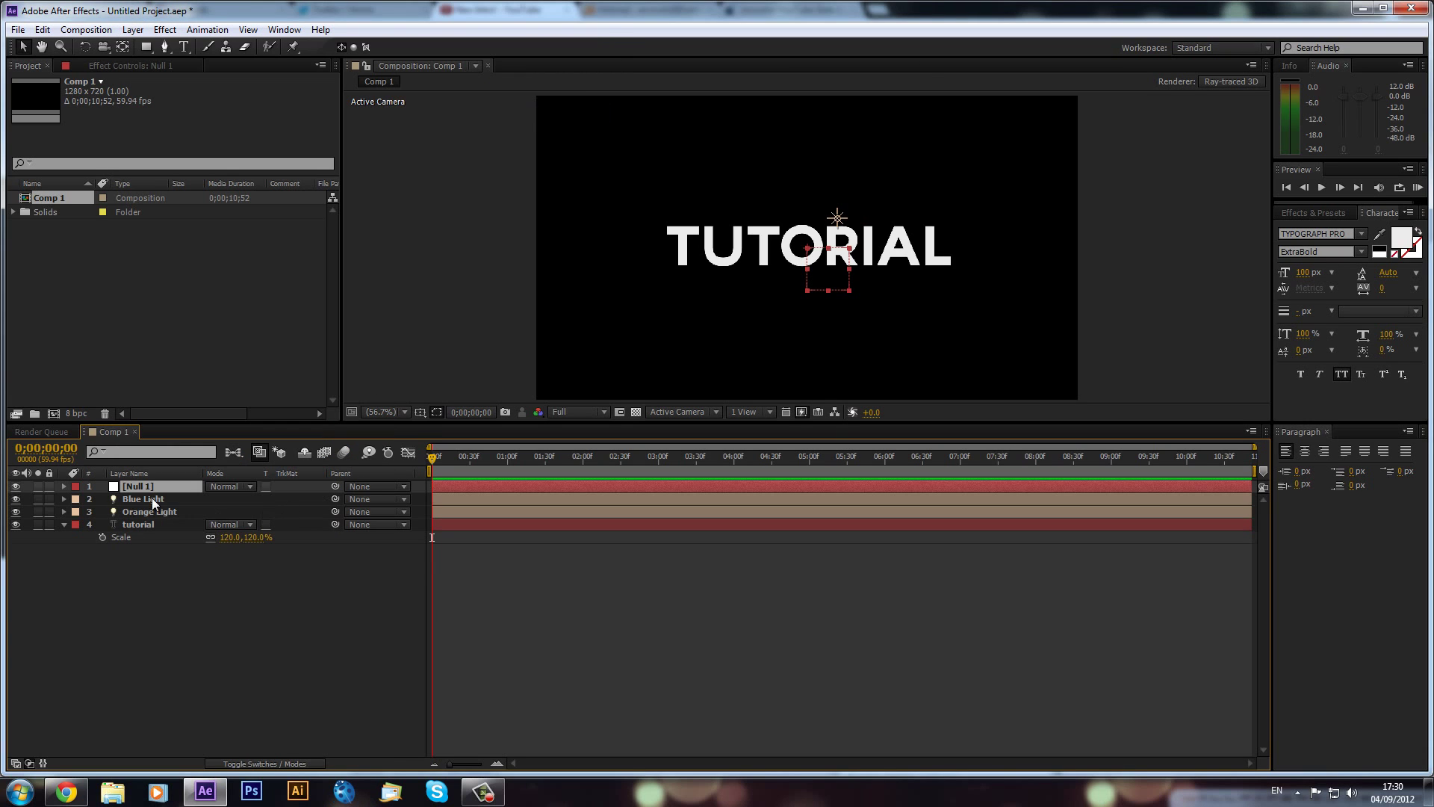
right_click(148, 487)
left_click(218, 772)
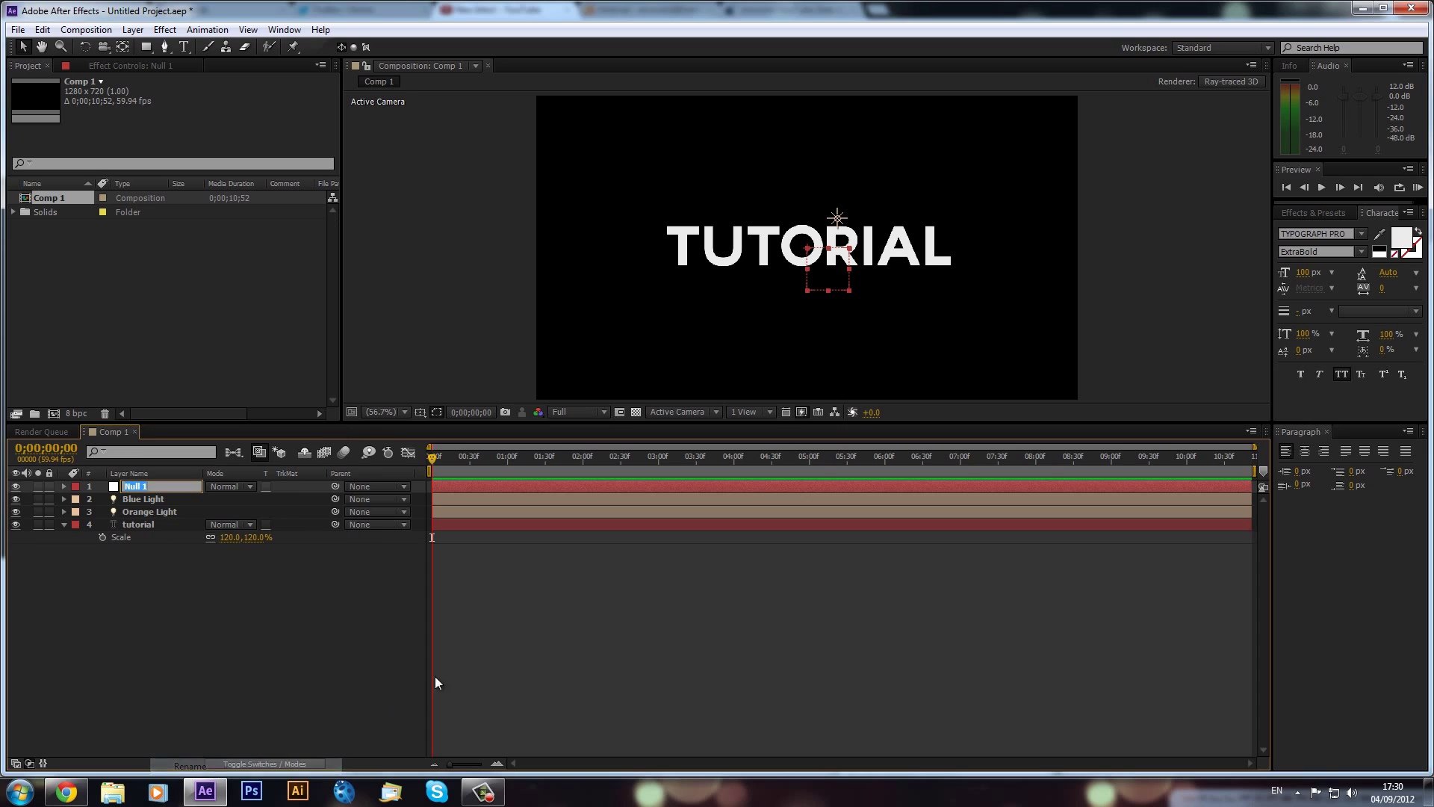
type("Orang")
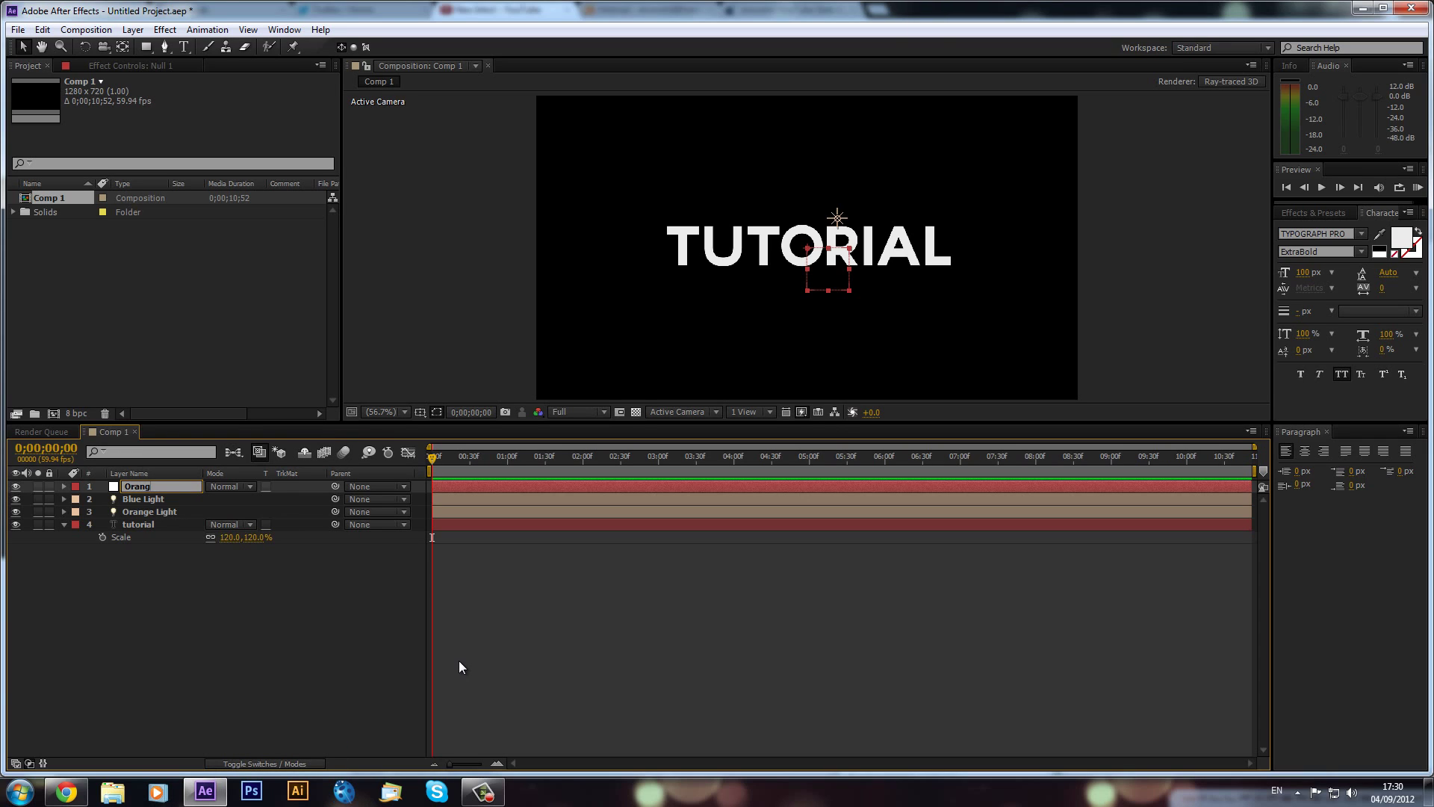
type("e Control")
key("Return")
Step: Show both layers' Position and move Orange Control directly above Orange Light
left_click(177, 511)
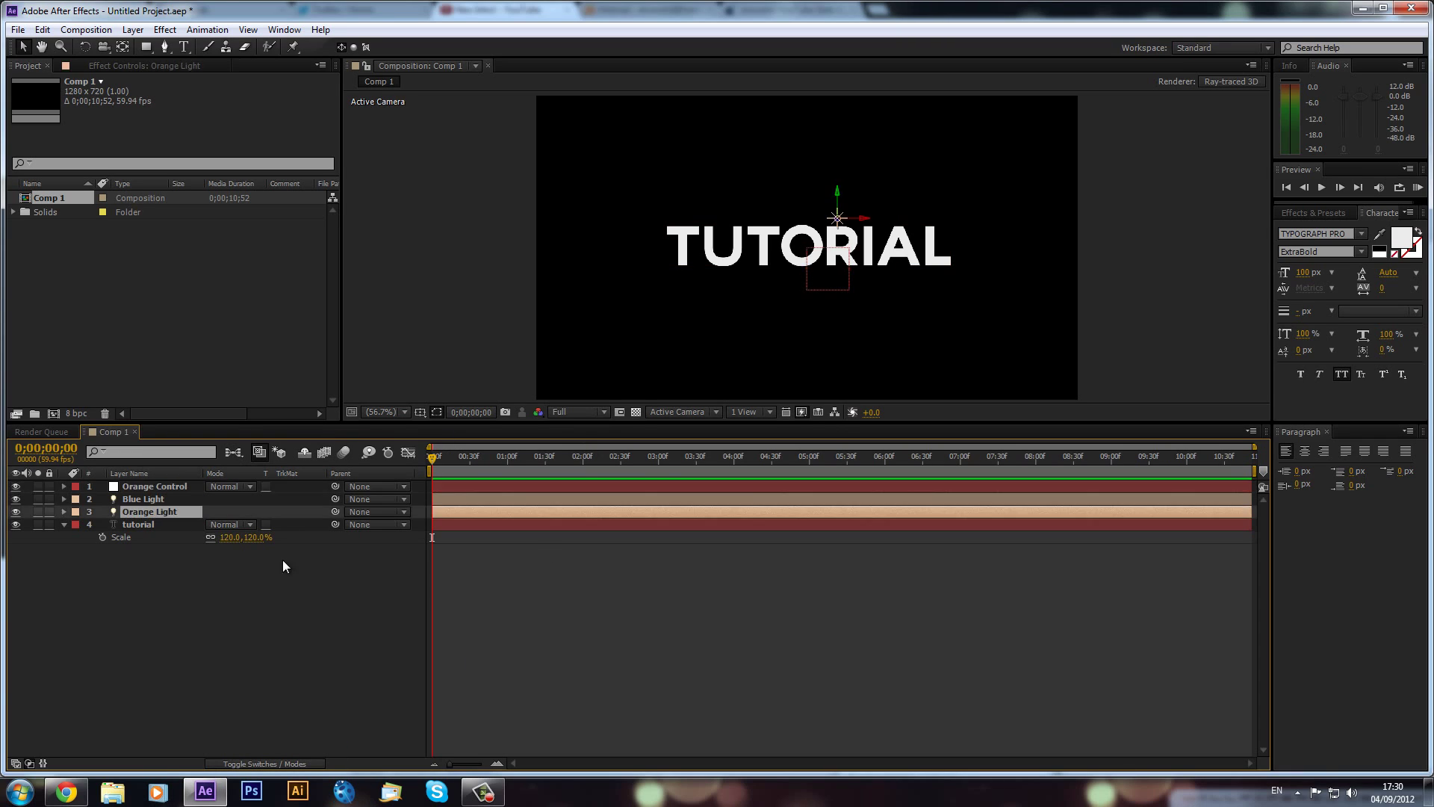
key("p")
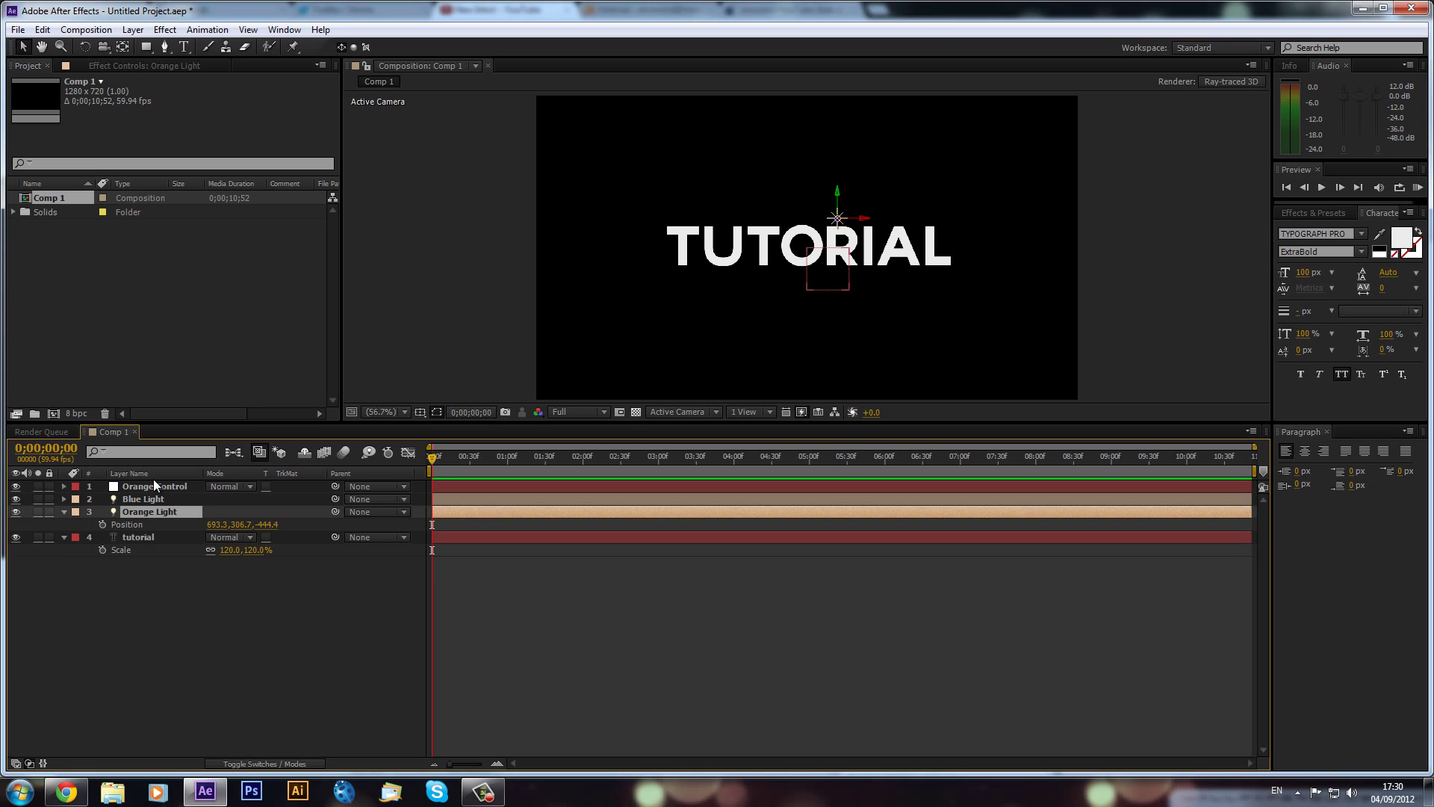
left_click(159, 487)
key("p")
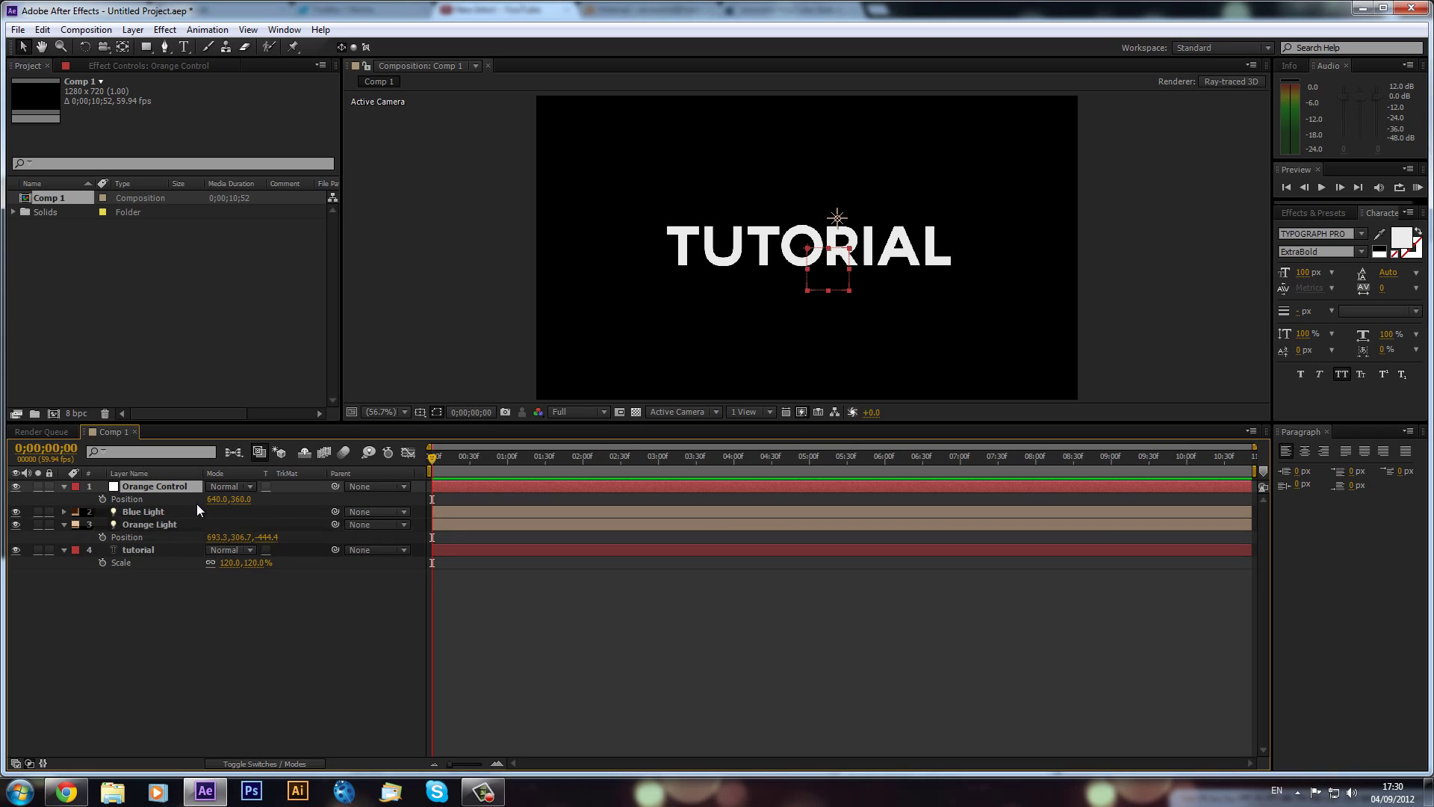
left_click_drag(166, 485, 161, 513)
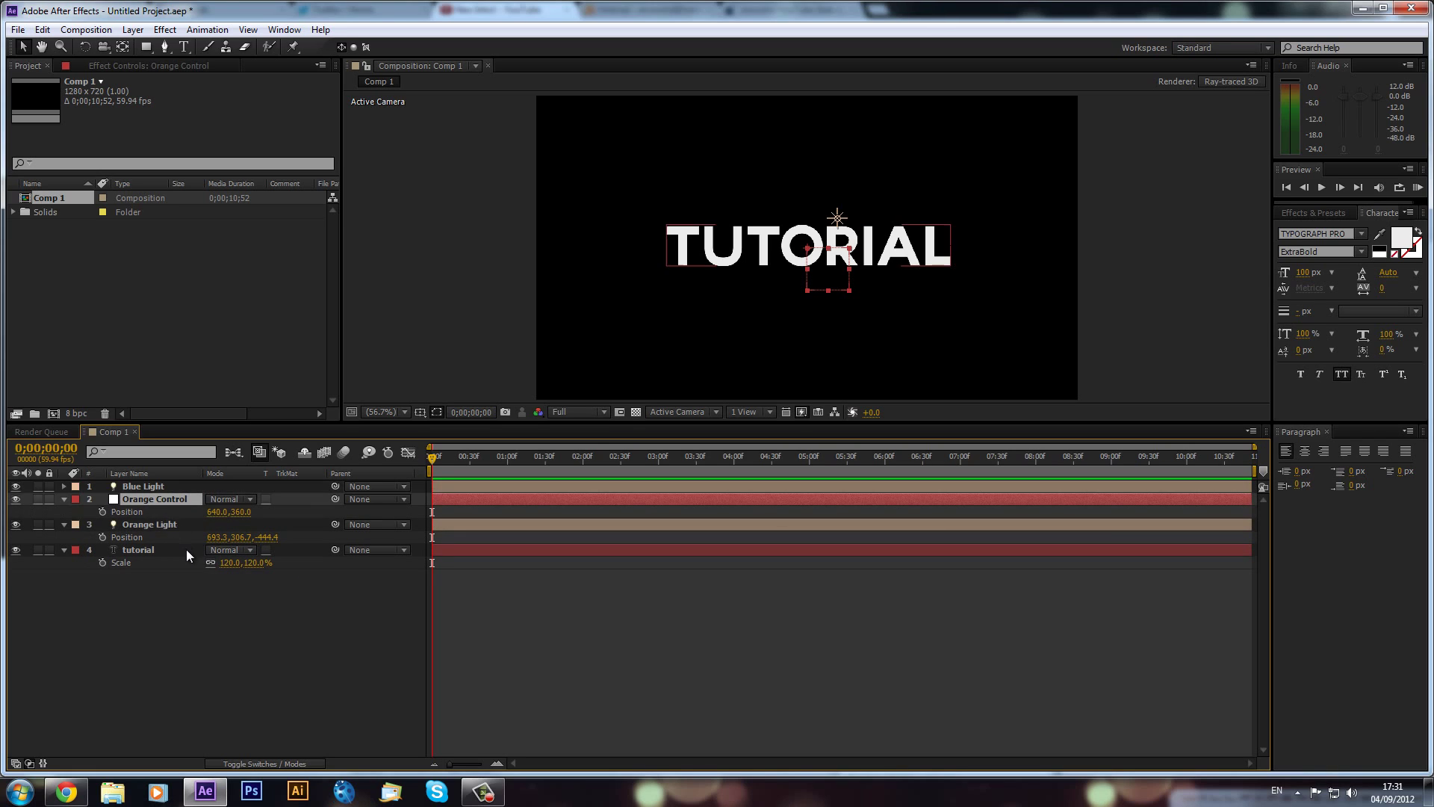
Step: Link Orange Light's Position to Orange Control by expression and make Orange Control 3D
left_click(102, 538, "alt")
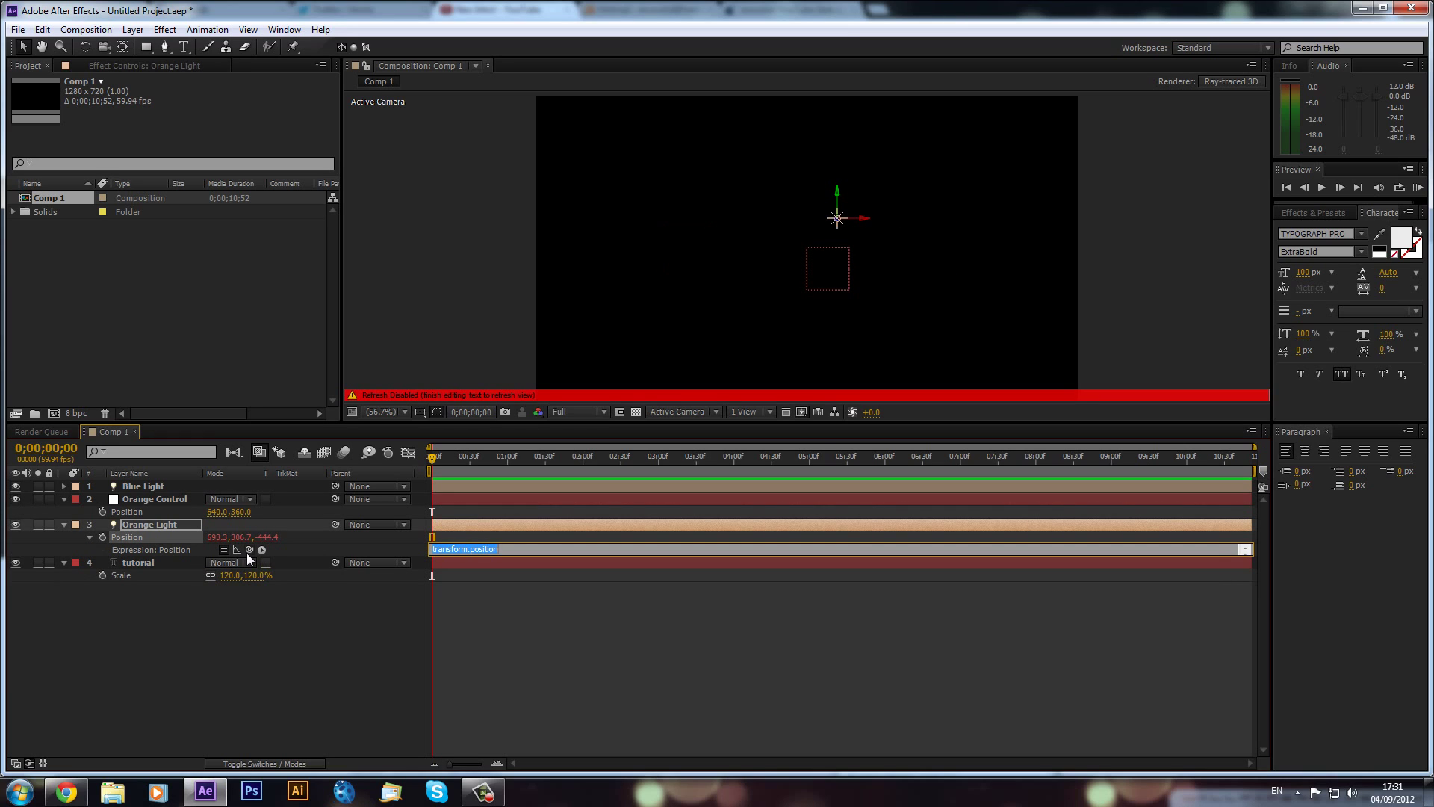
left_click_drag(168, 539, 145, 513)
left_click(137, 630)
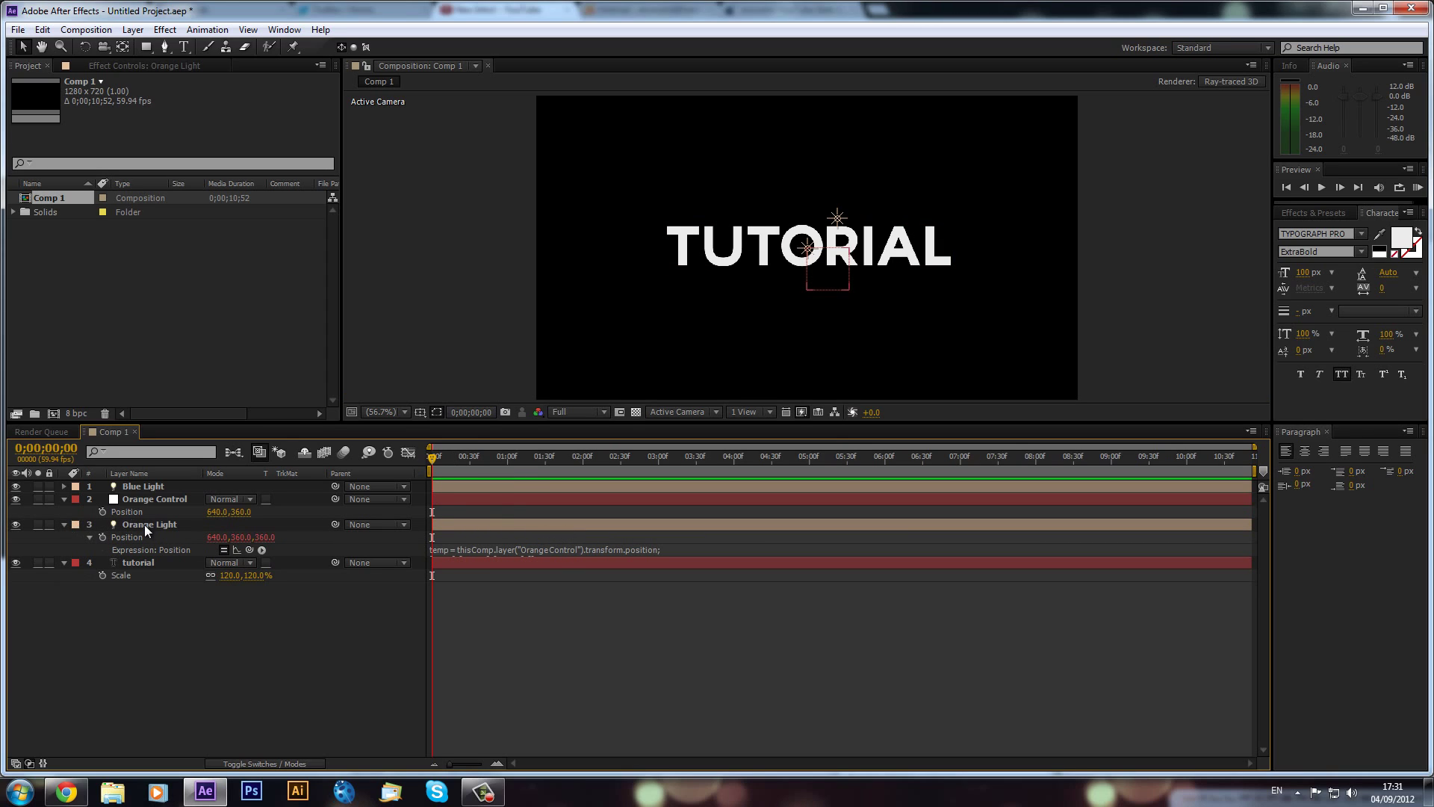
left_click(160, 496)
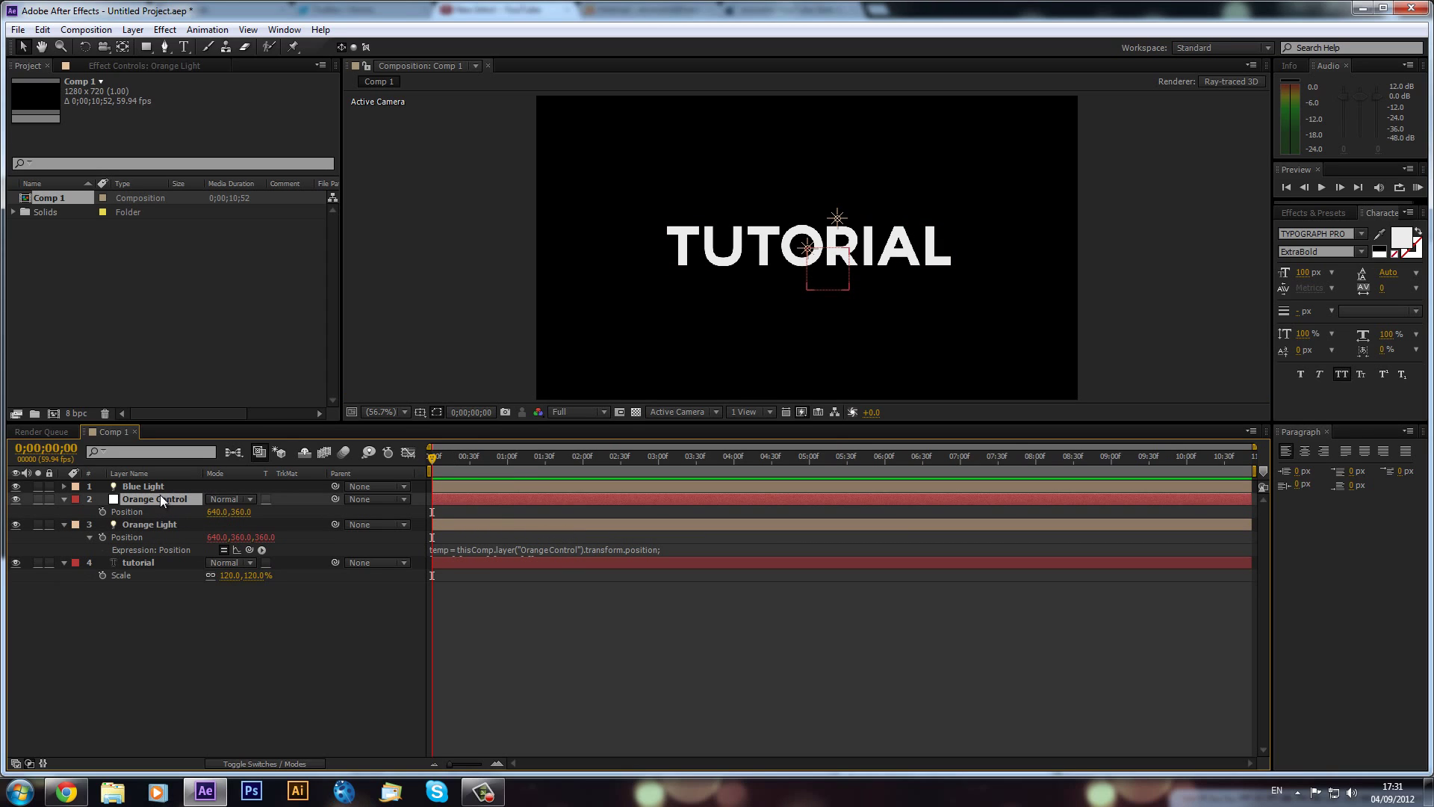
key("F4")
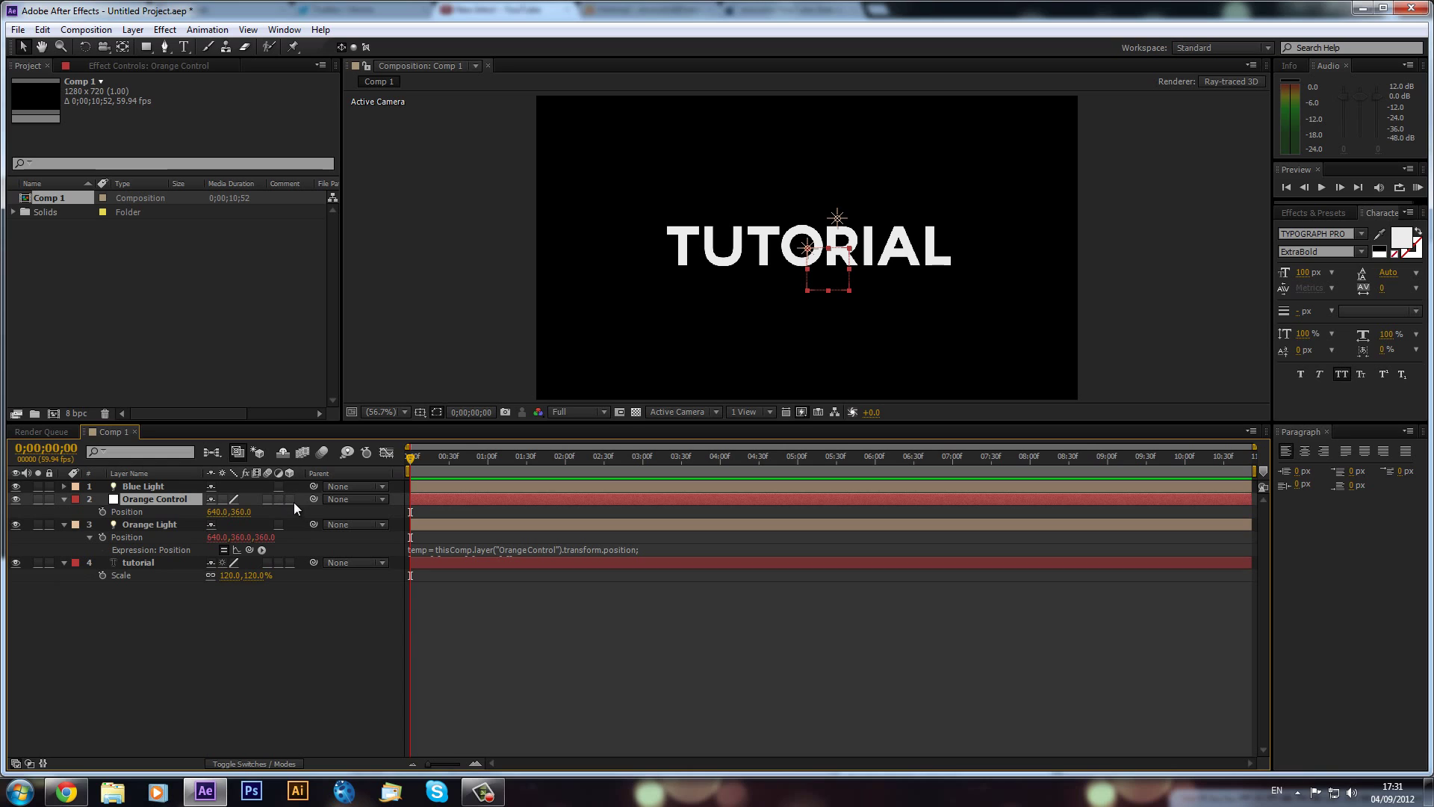
left_click(291, 500)
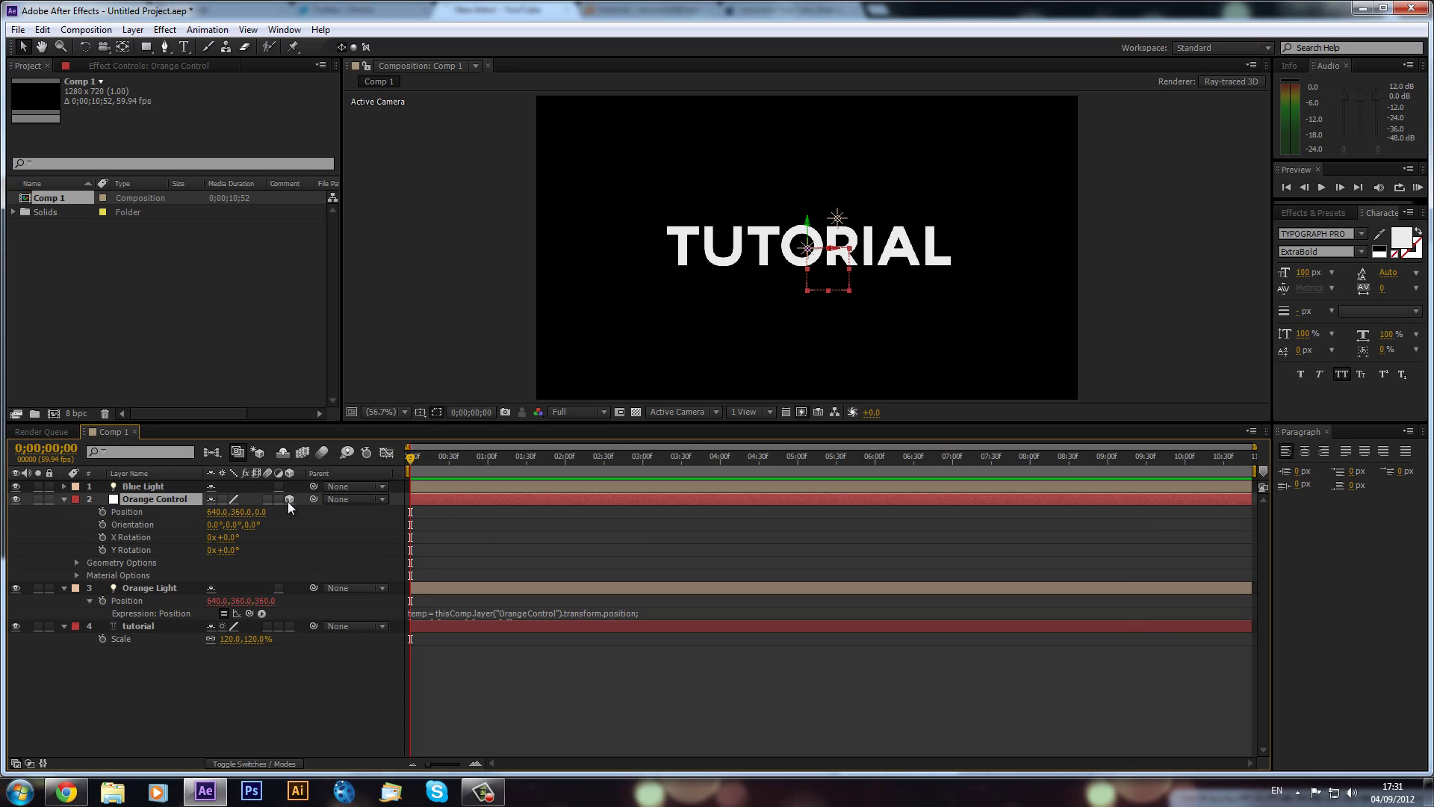
Step: Redo the Position expression linking Orange Light to Orange Control, then collapse both layers
left_click(102, 602, "alt")
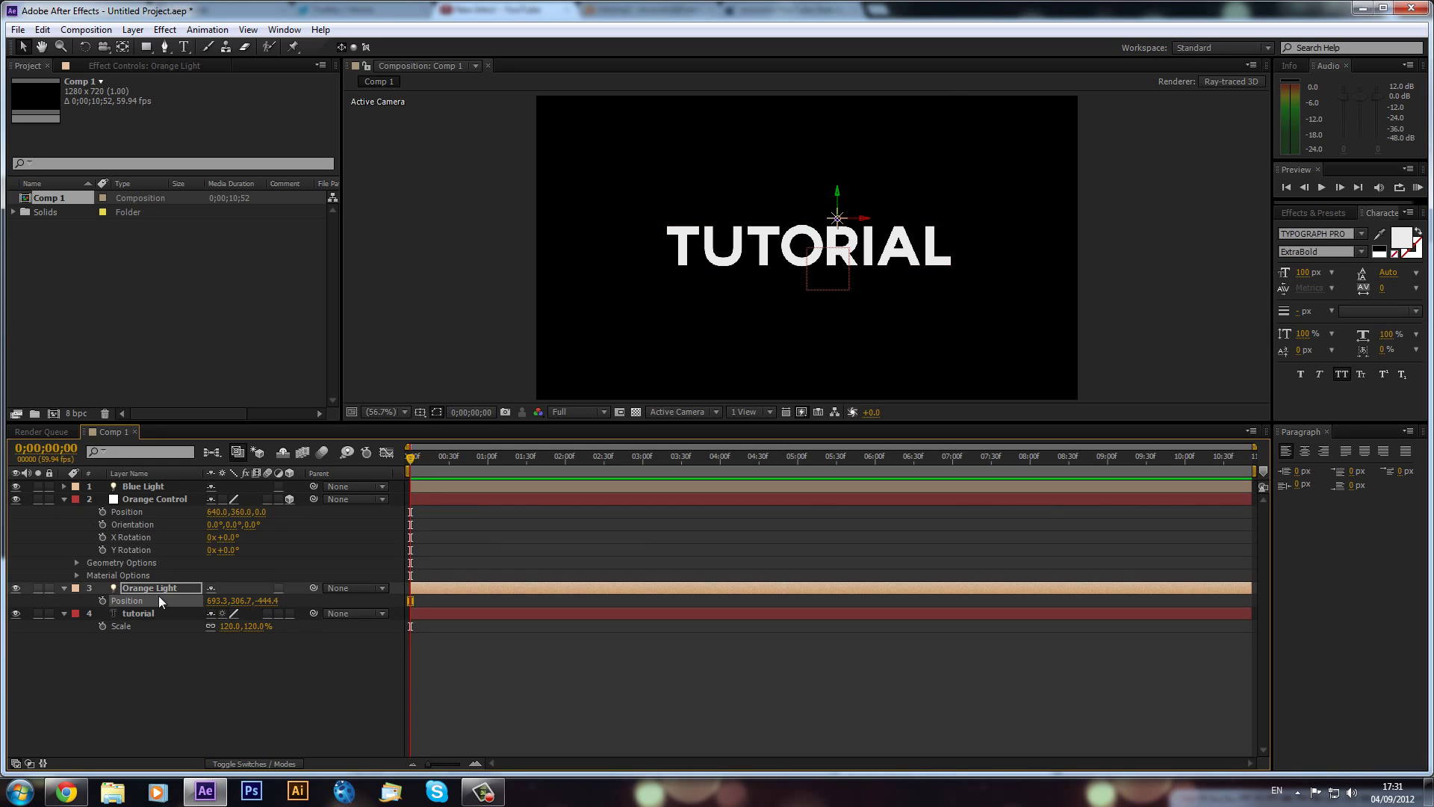
left_click(102, 601, "alt")
left_click_drag(236, 612, 141, 514)
left_click(236, 677)
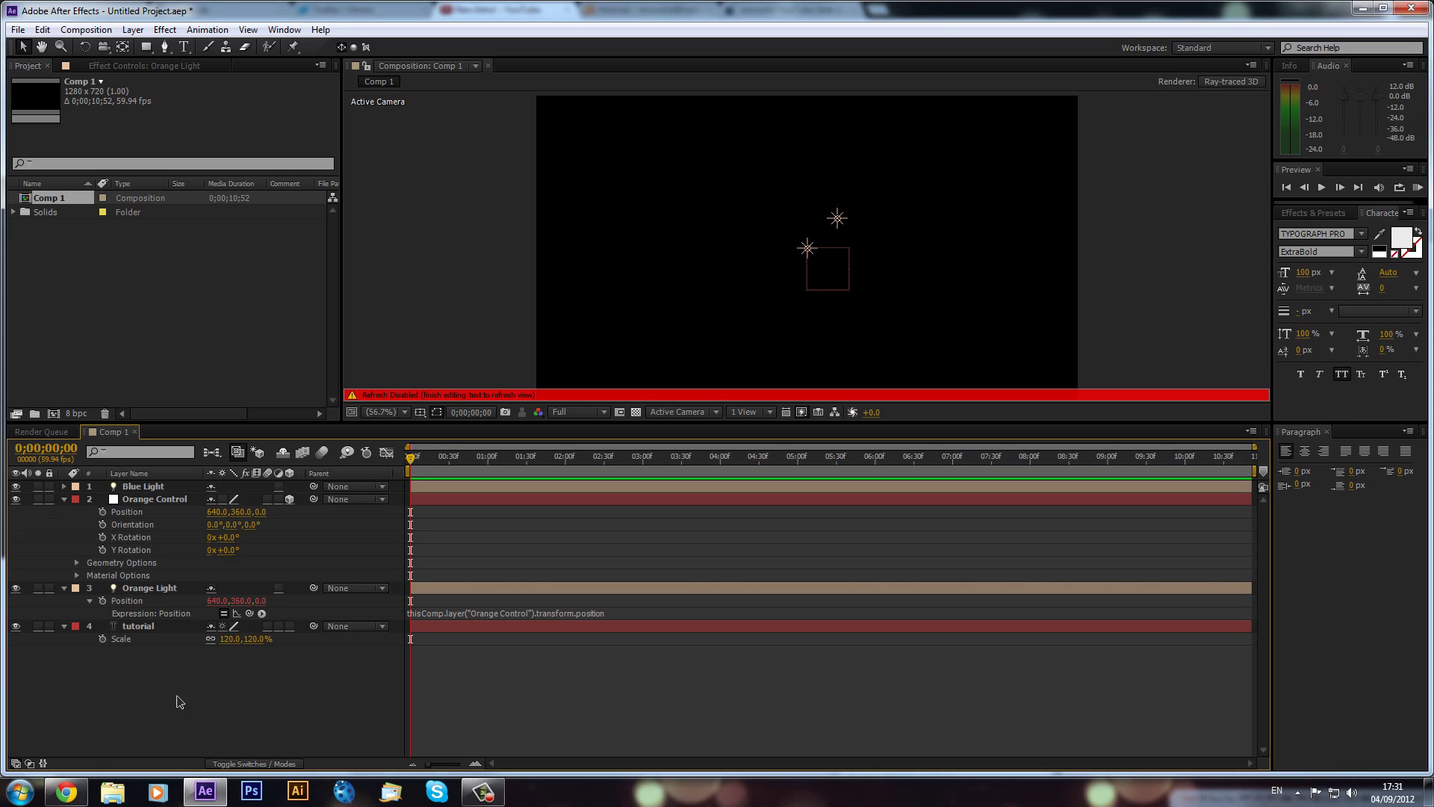
left_click(64, 499)
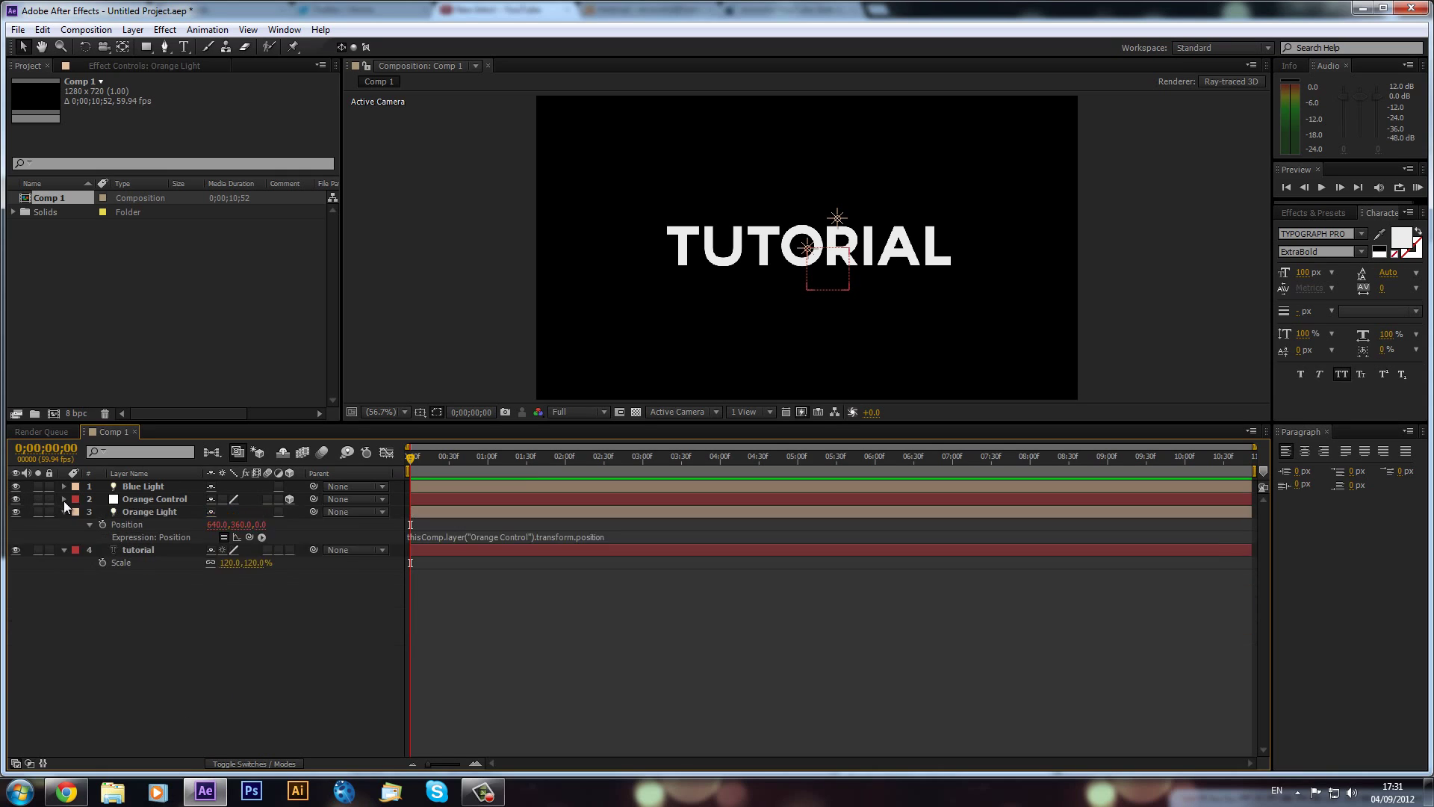
left_click(64, 512)
left_click(133, 30)
Step: Add a 3D null object named Blue Control
mouse_move(186, 46)
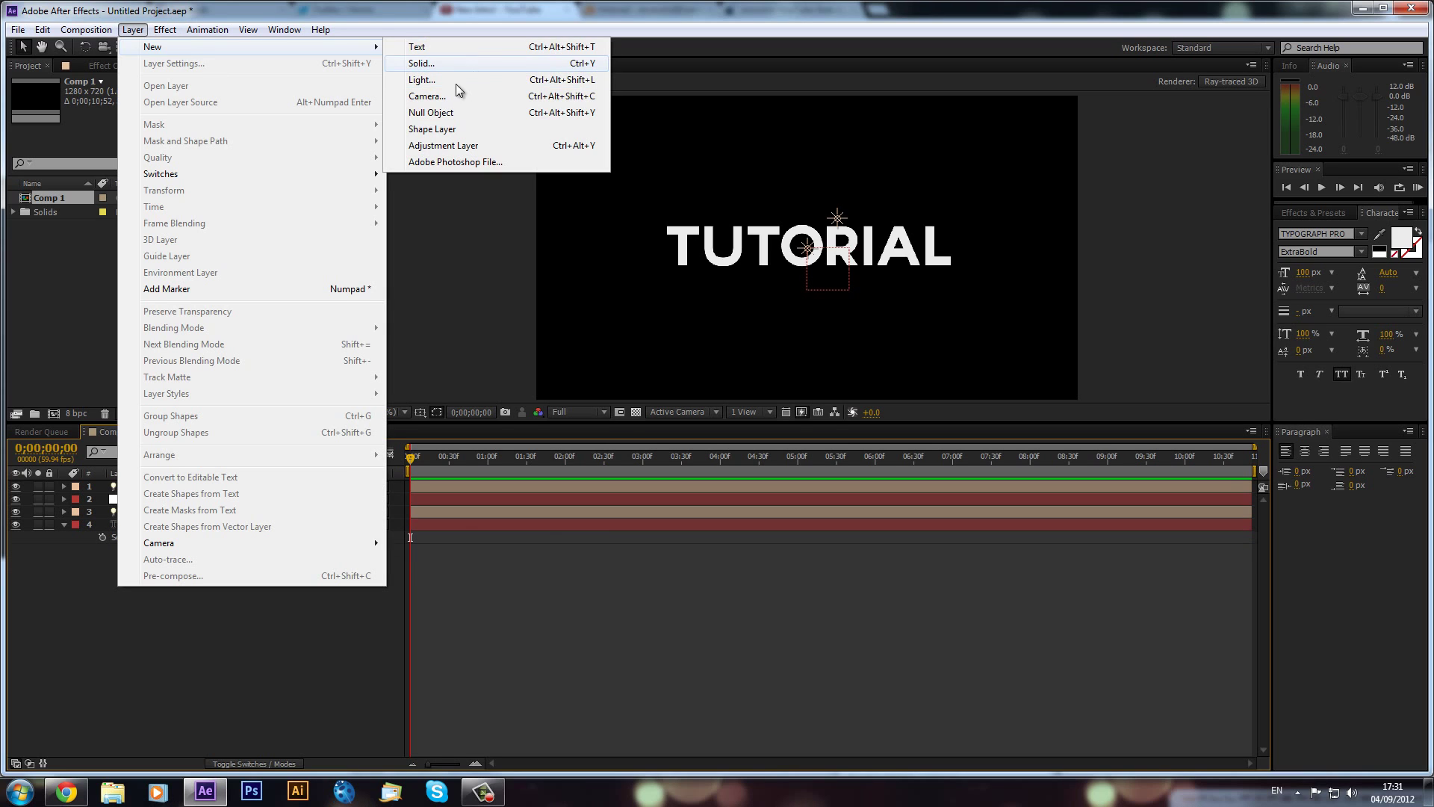
left_click(441, 113)
key("Return")
type("Blue")
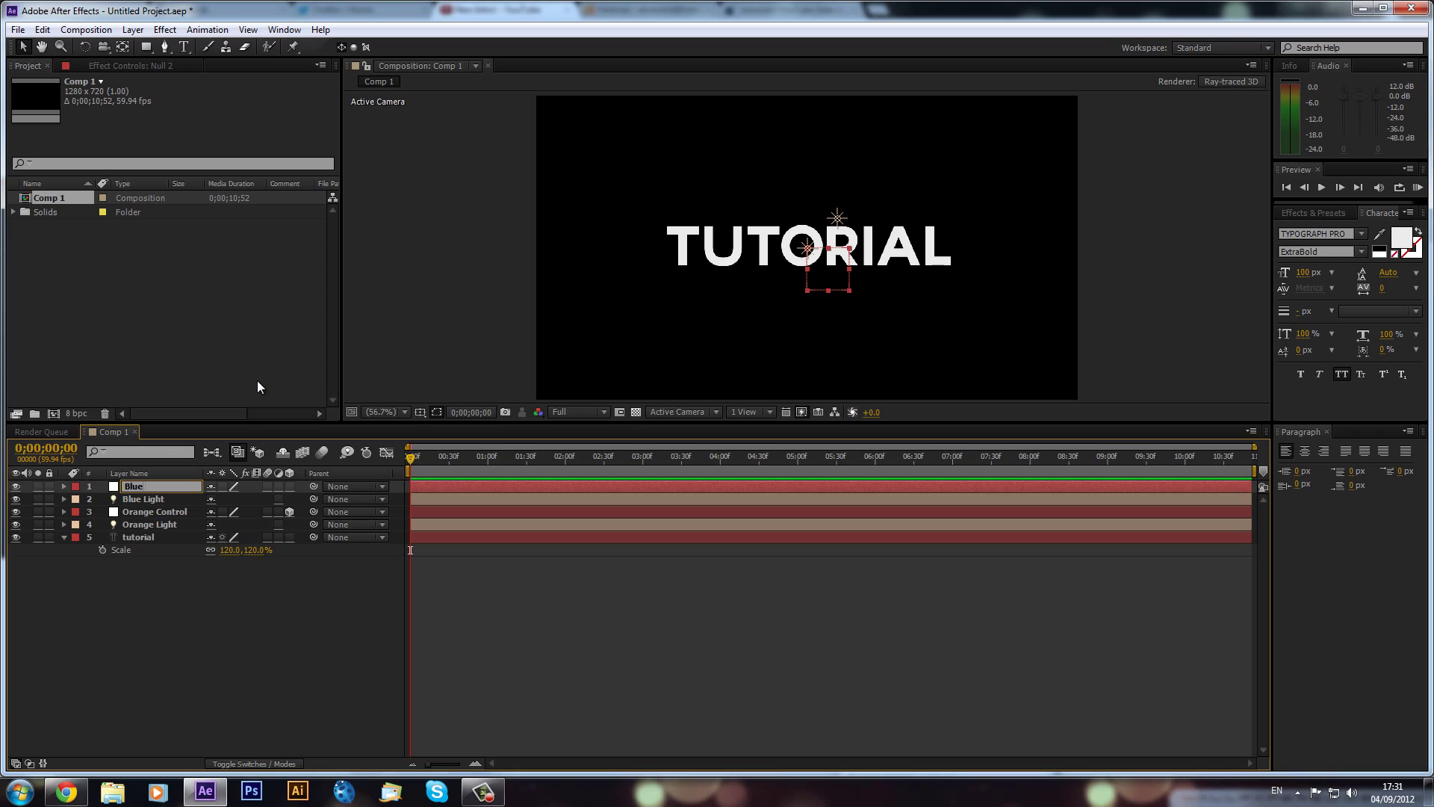
type(" Control")
key("Return")
left_click(290, 486)
Step: Pick-whip Blue Light's Position expression to Blue Control's Position, then collapse both layers
left_click(137, 497)
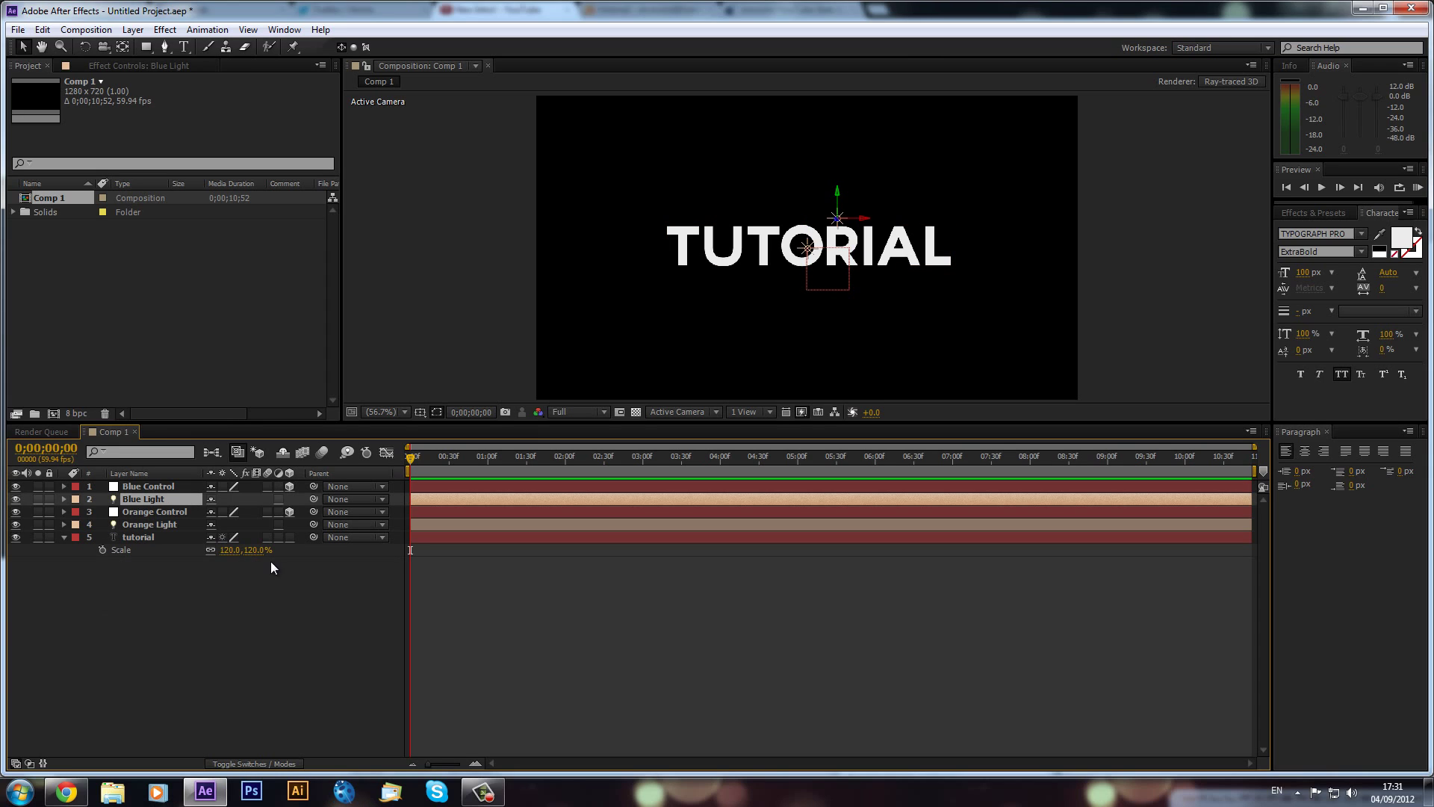
key("p")
left_click(178, 489)
key("p")
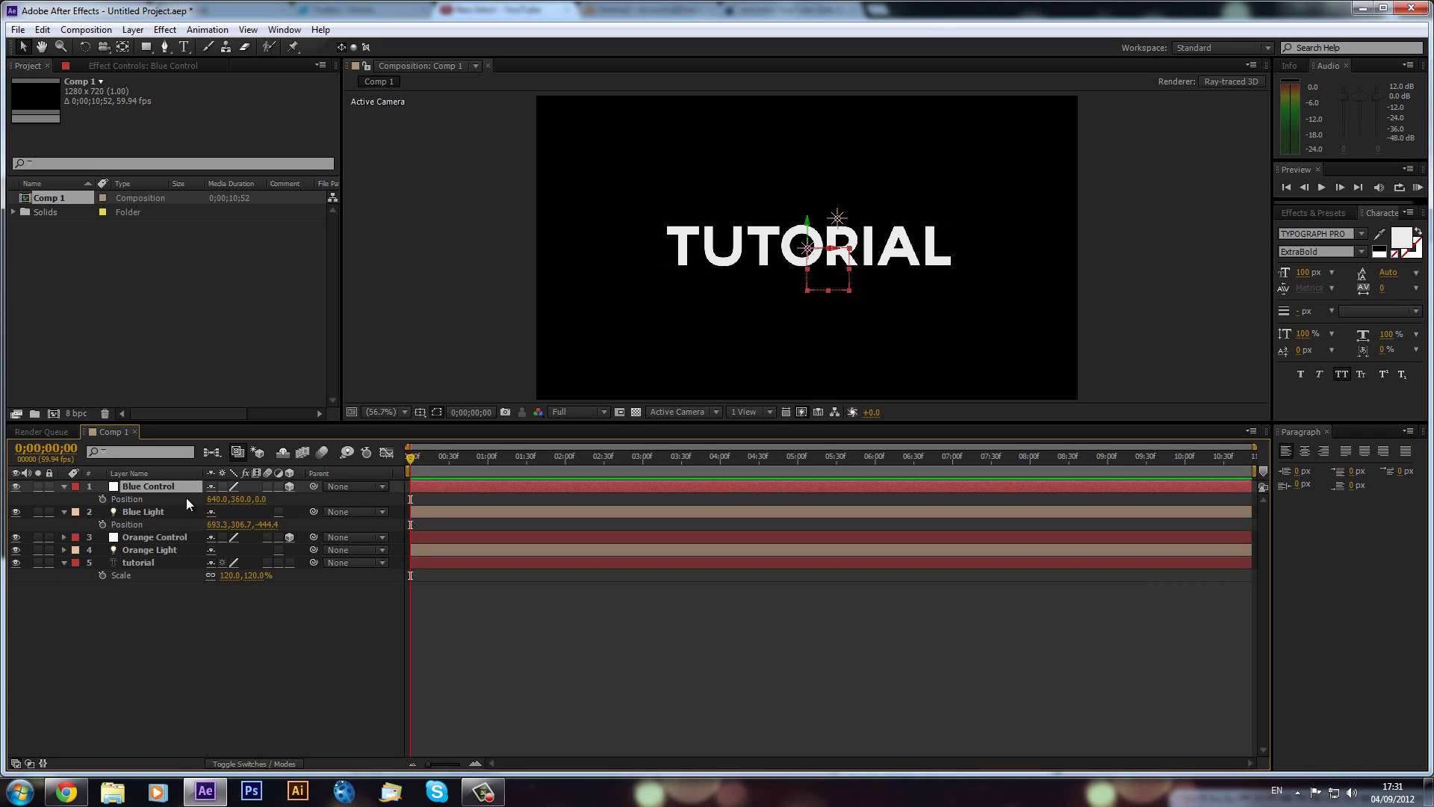
left_click(102, 522, "alt")
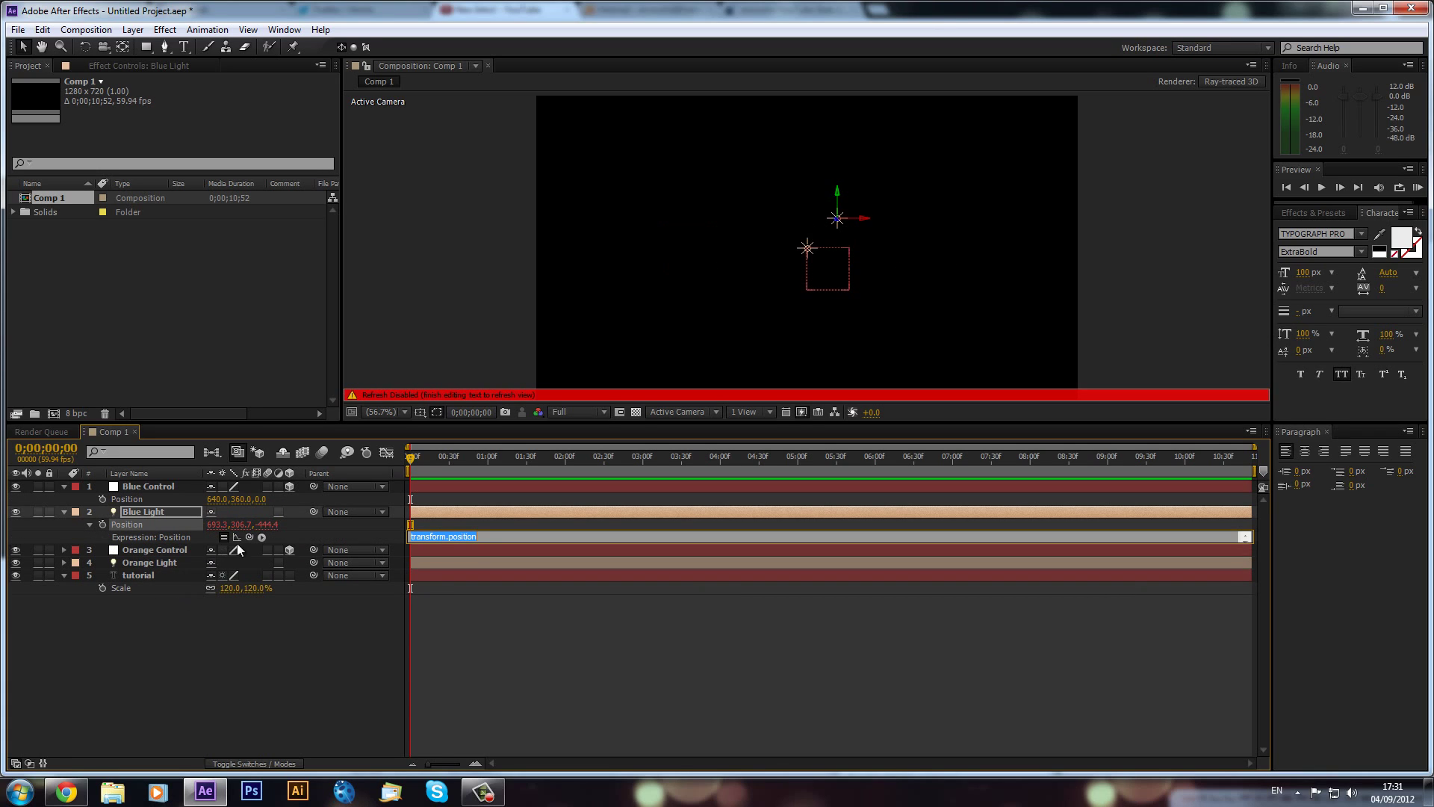
left_click_drag(249, 537, 127, 499)
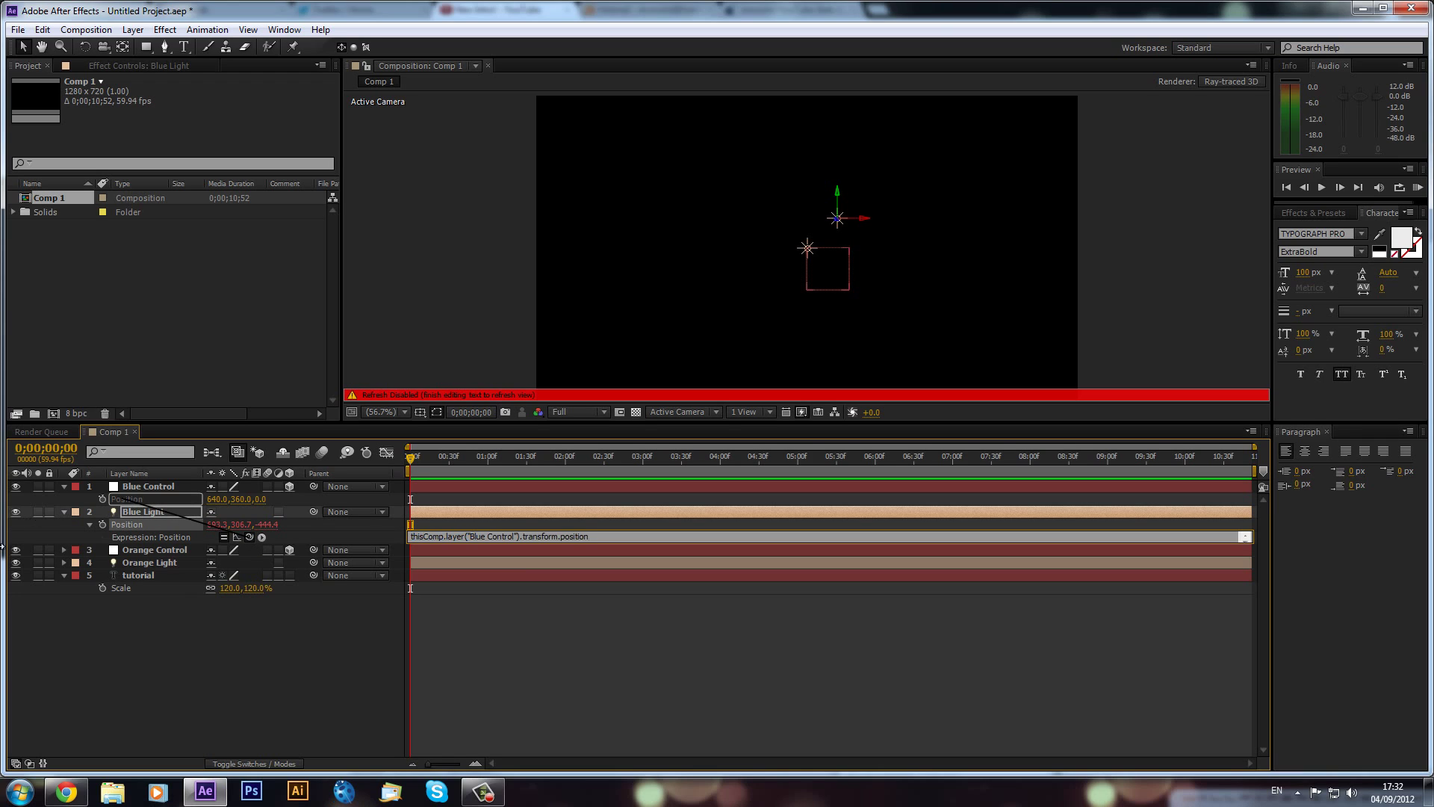
left_click(205, 688)
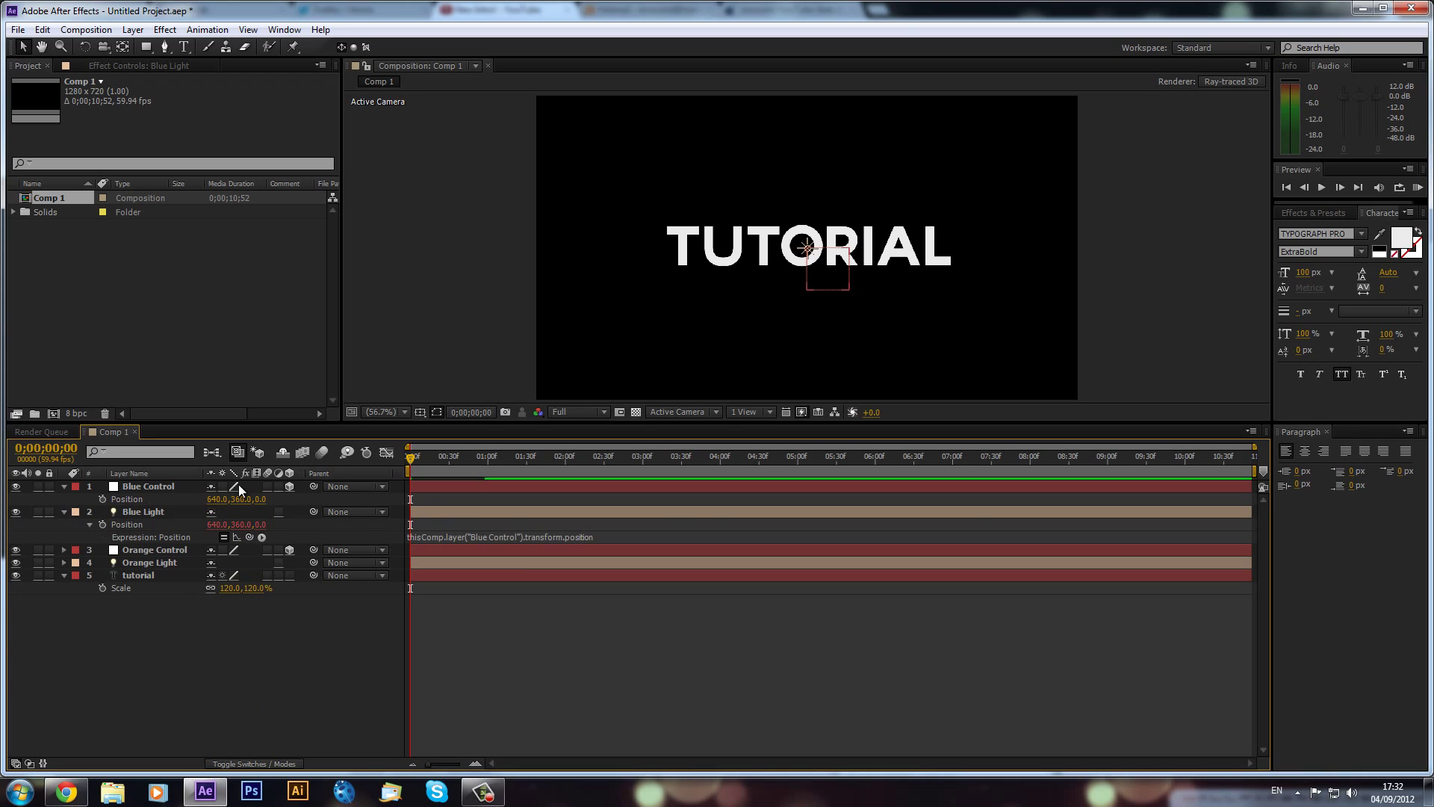
left_click(64, 487)
left_click(65, 500)
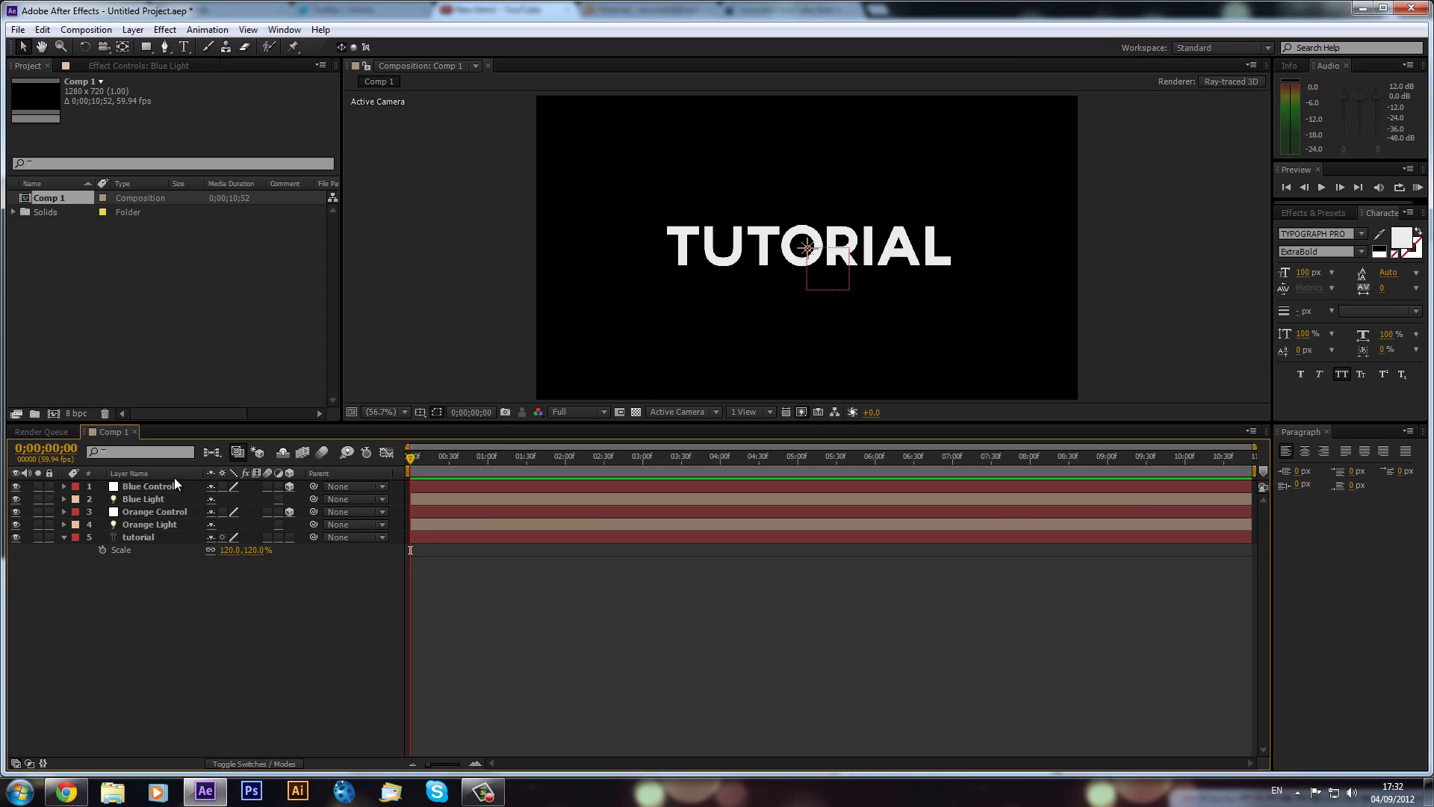
Step: Make the tutorial text layer 3D
left_click(145, 487)
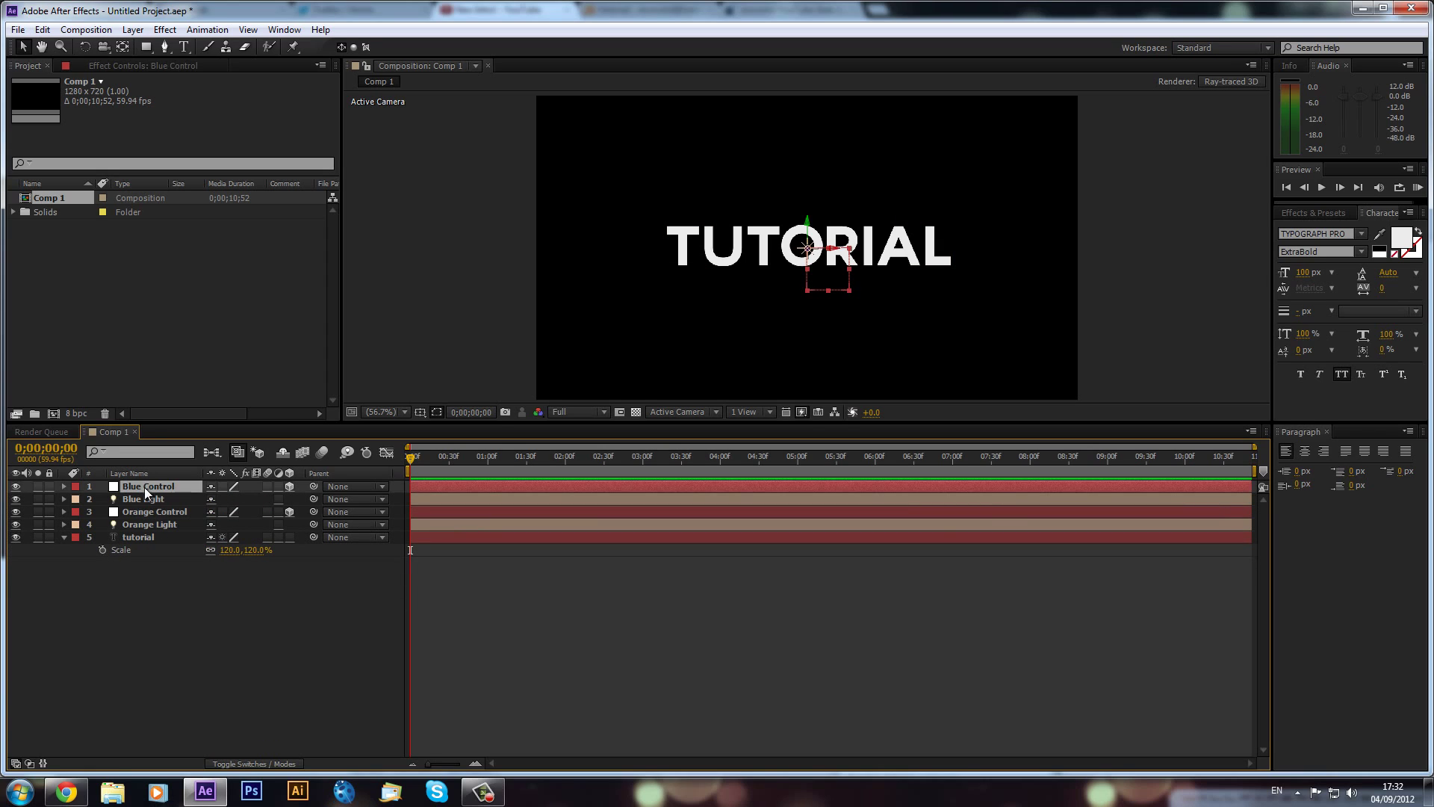
left_click(203, 554)
left_click(145, 536)
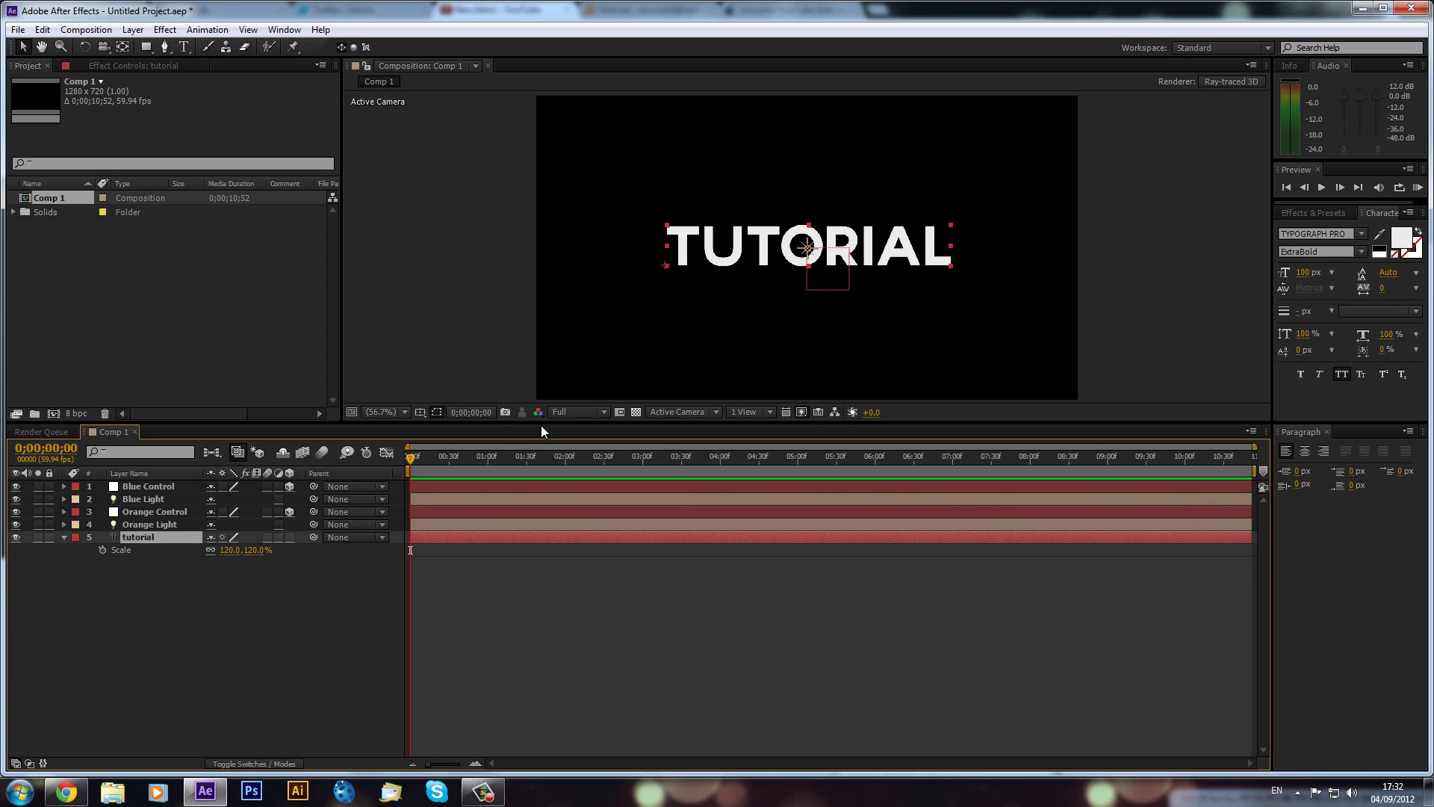
left_click(289, 537)
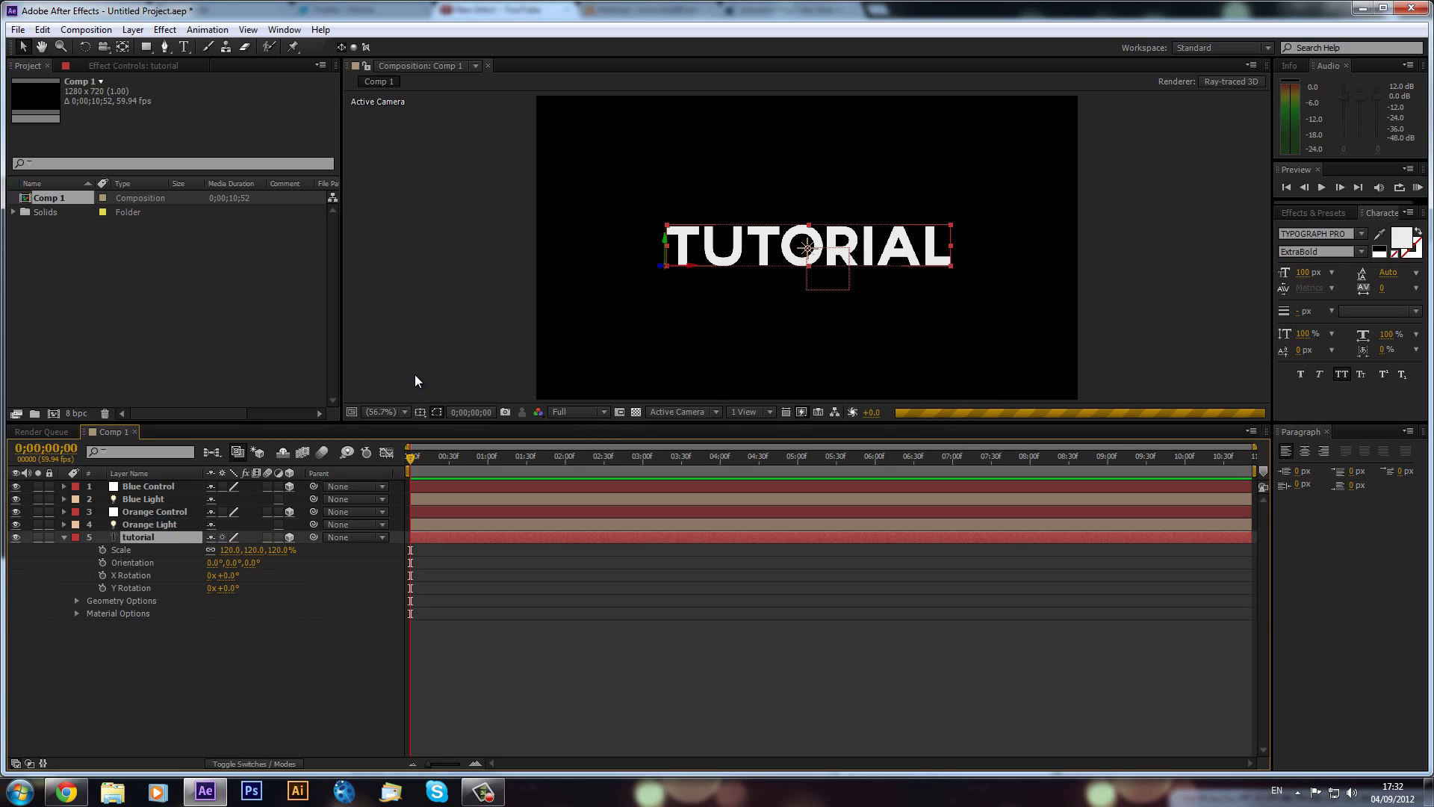
Step: Switch Comp 1 to the Classic 3D renderer and set the current time to 0;00;00;42
key("ctrl+k")
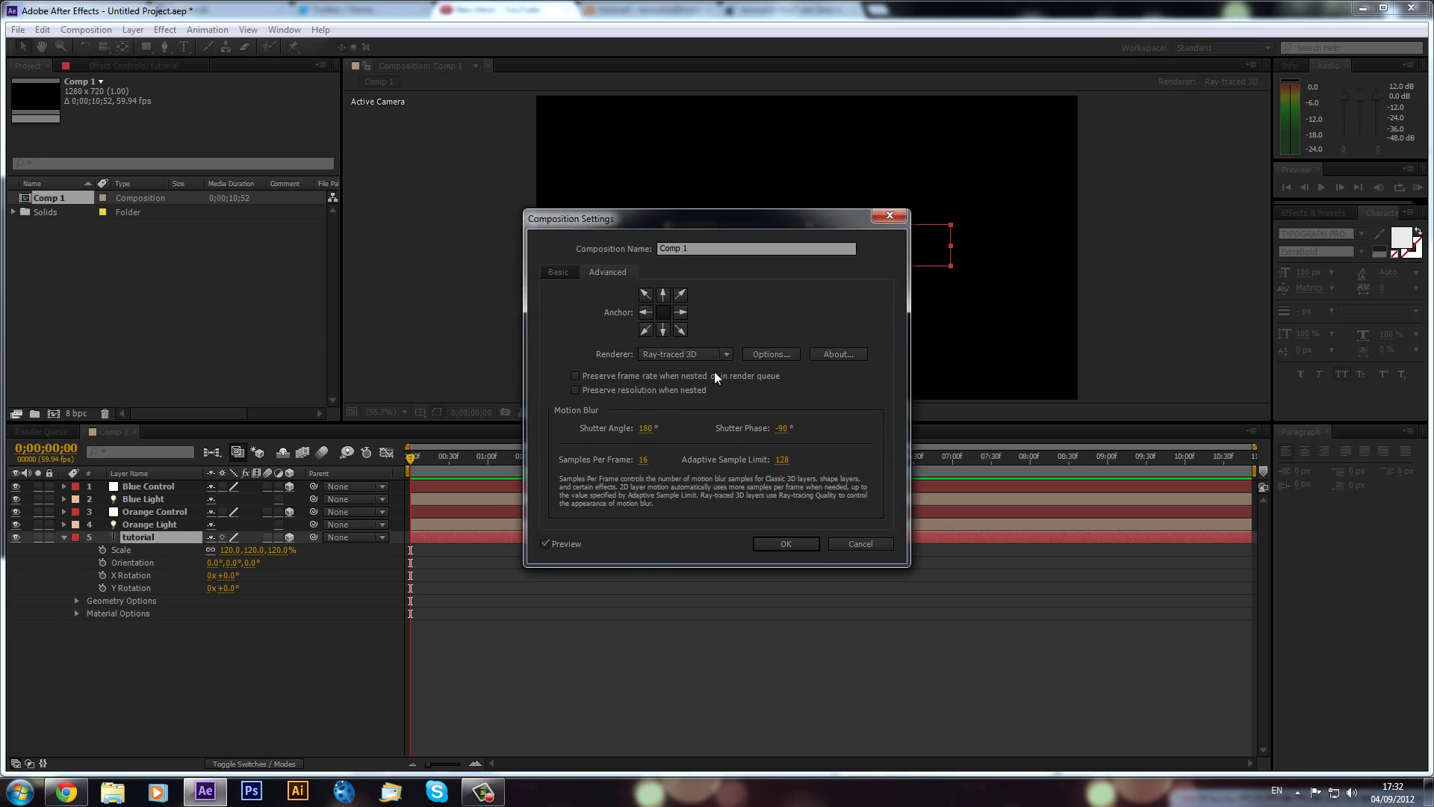
left_click(725, 354)
left_click(710, 370)
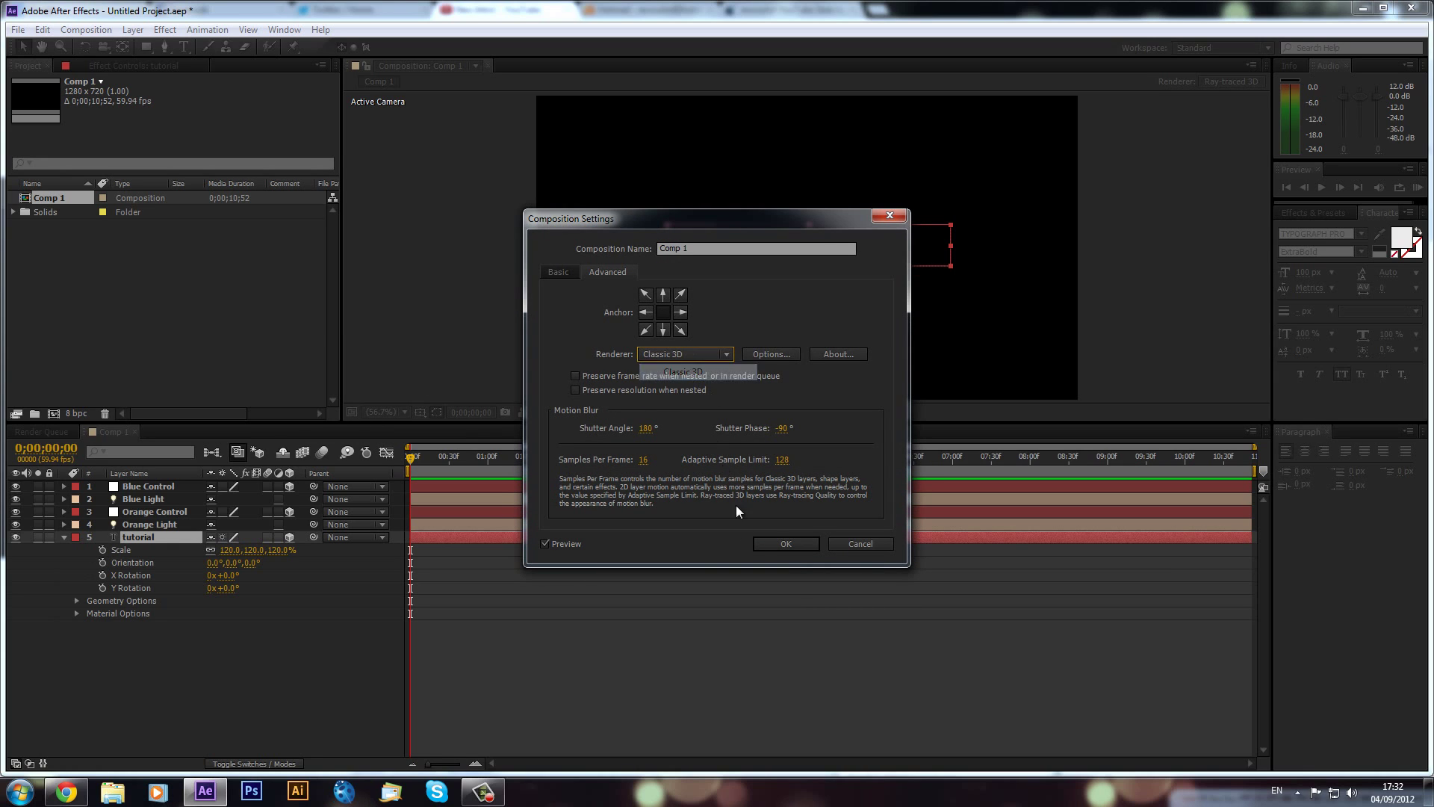
left_click(781, 544)
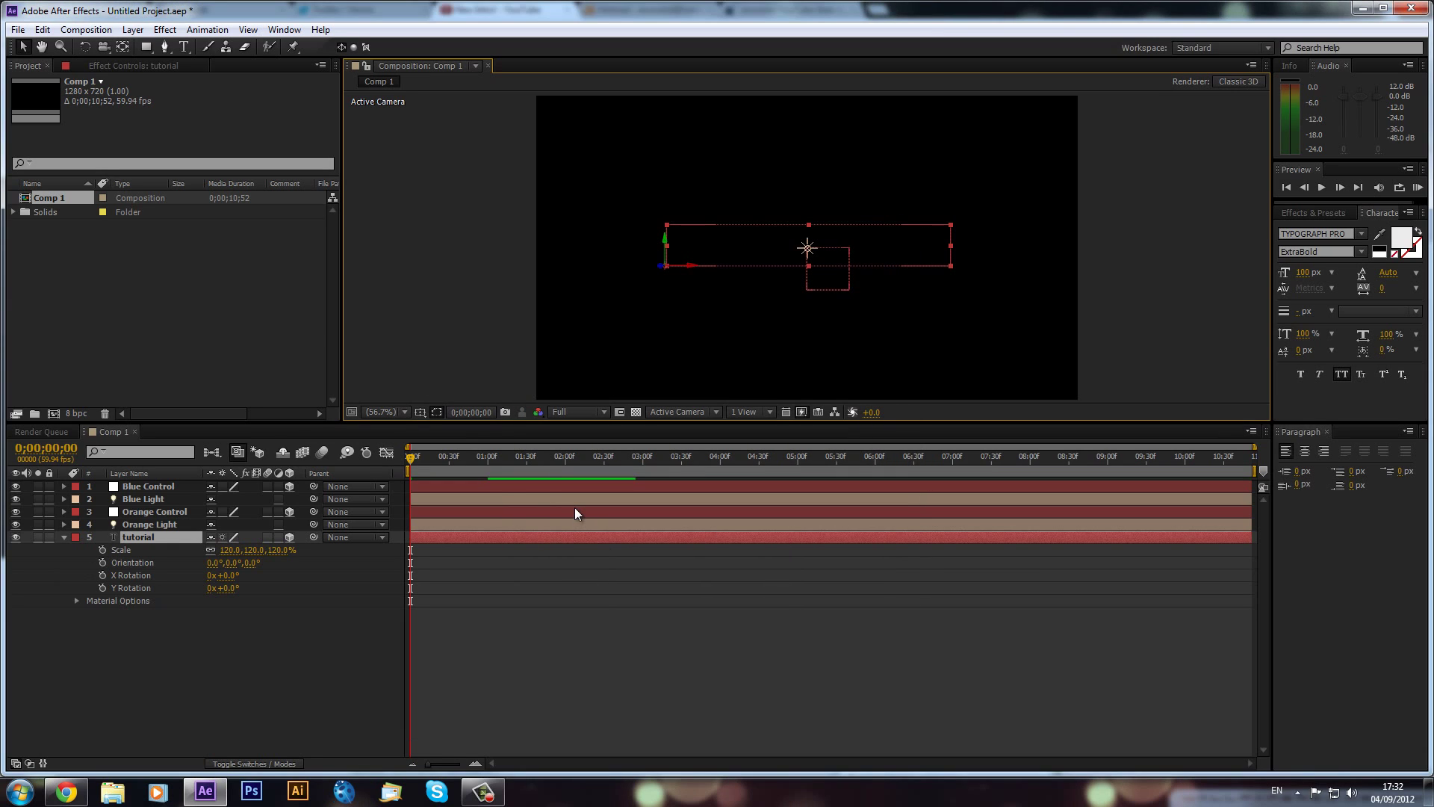
left_click(465, 455)
left_click(187, 647)
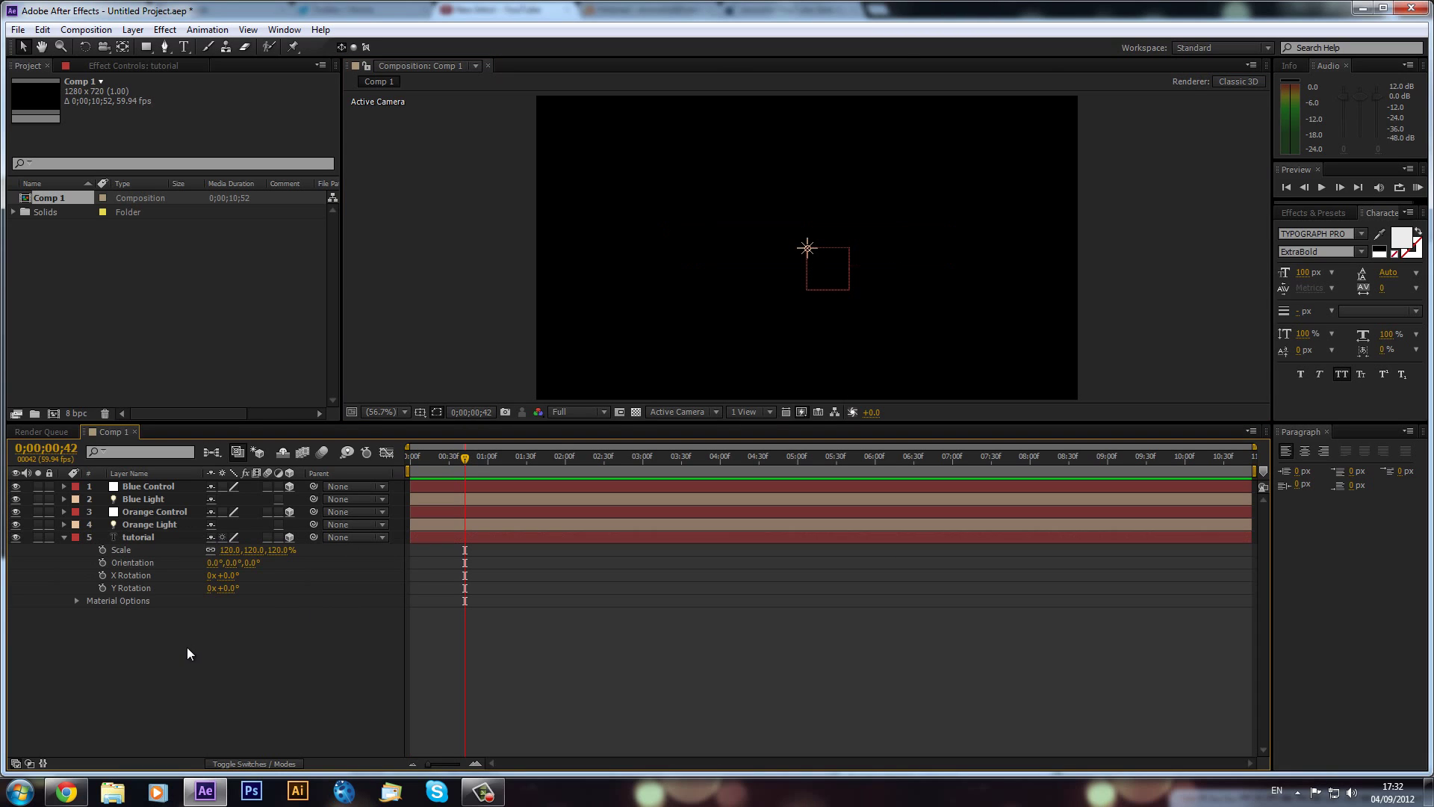
left_click(150, 535)
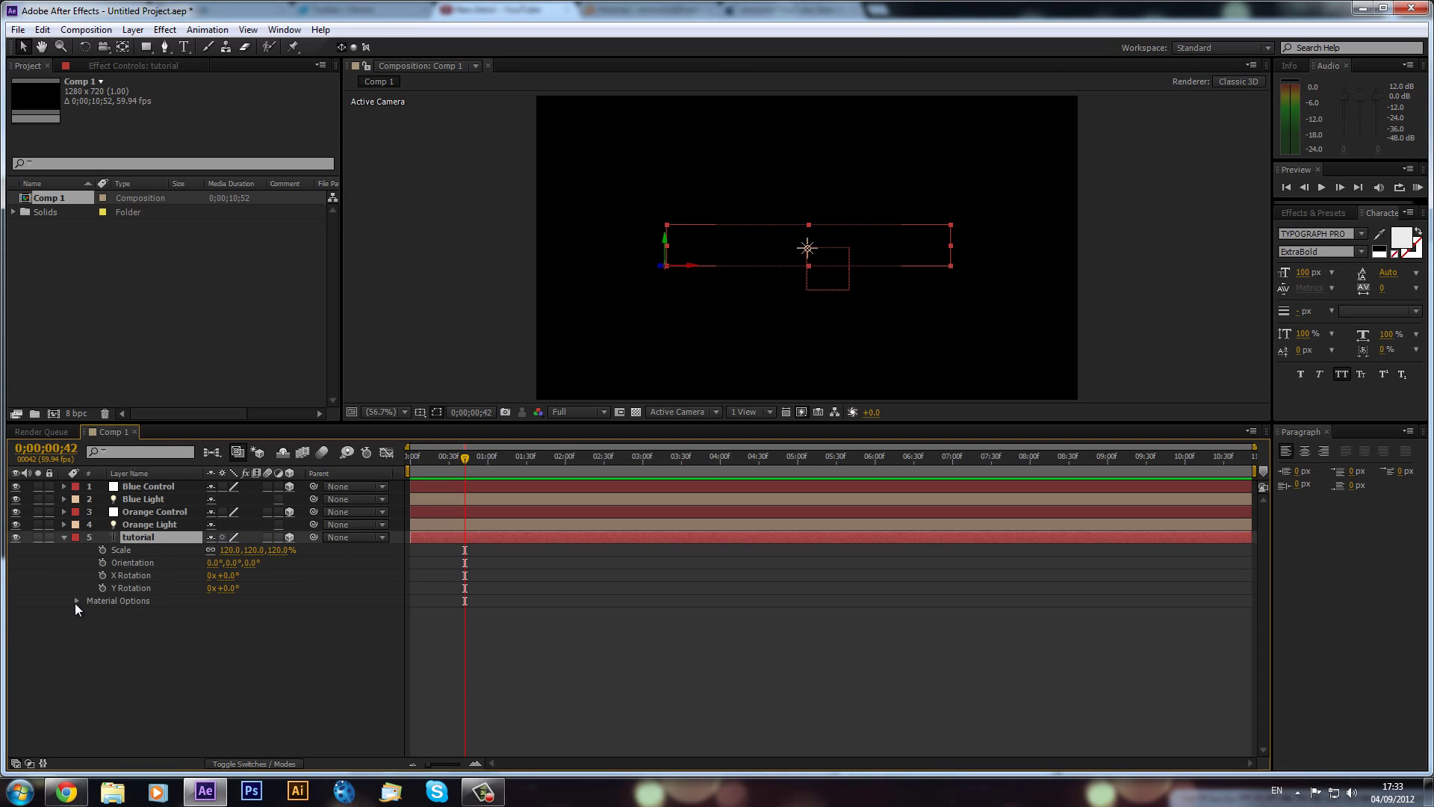
Step: Check the tutorial layer's material options, select the lights, and switch the viewer to Top view
left_click(76, 601)
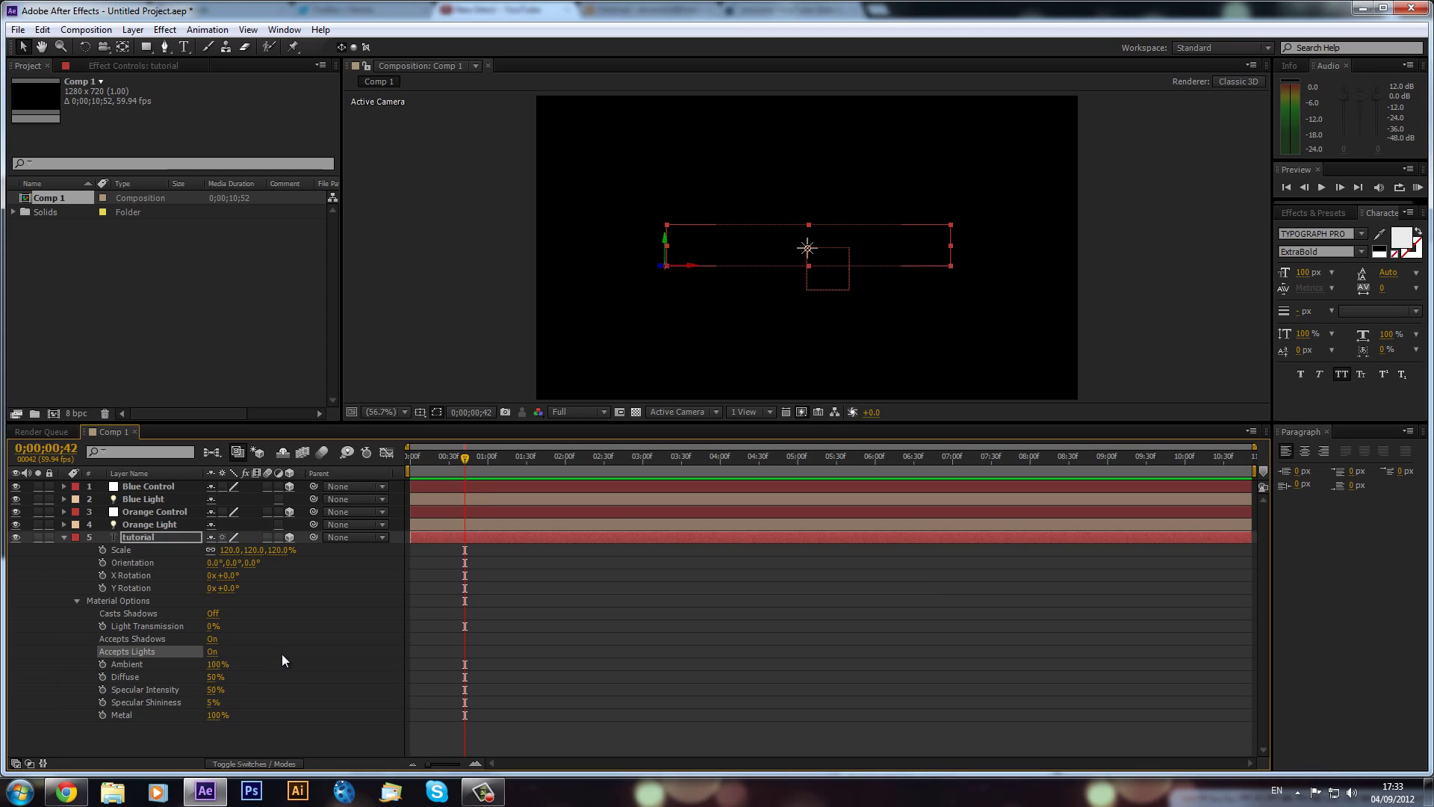
left_click(276, 571)
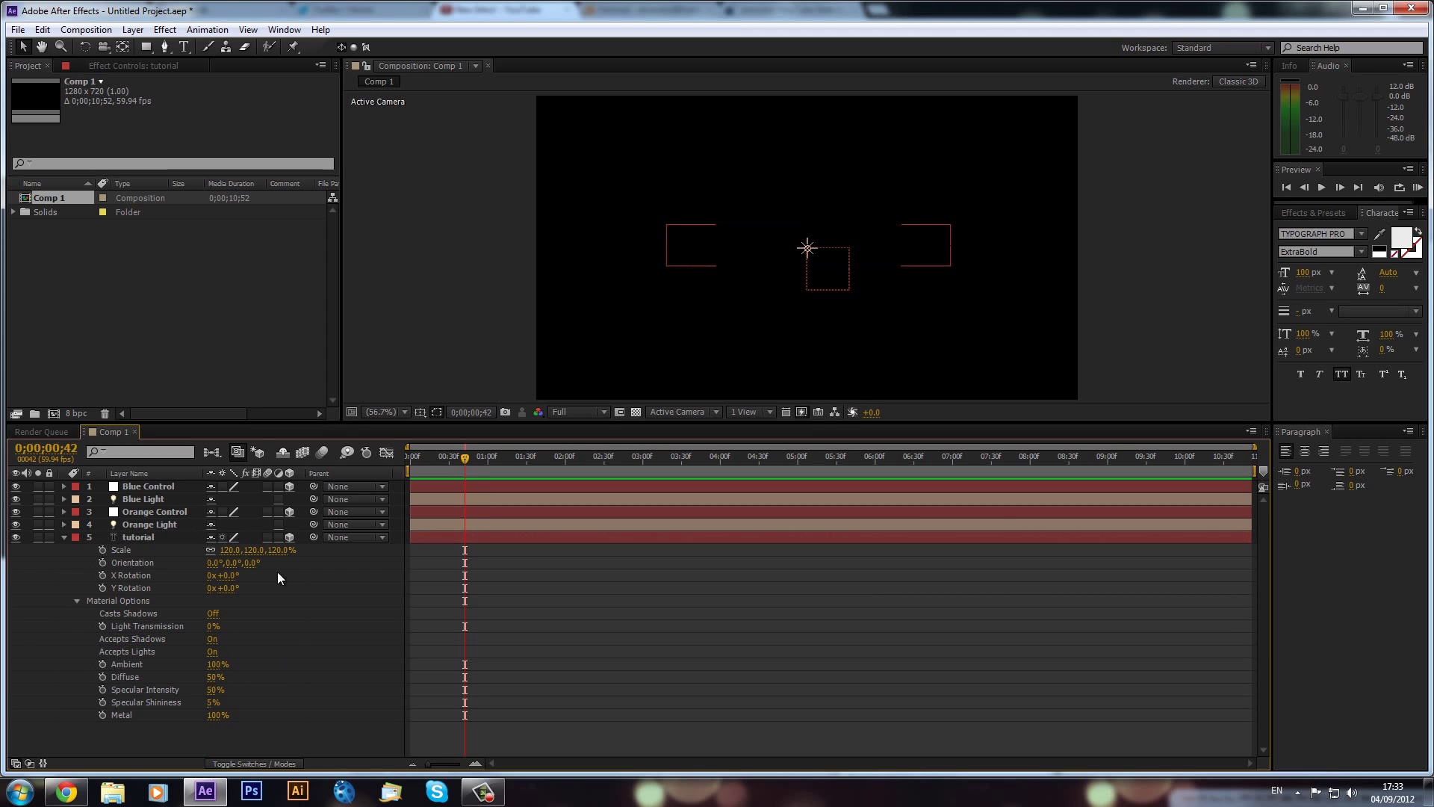
left_click(147, 515)
left_click(145, 522)
left_click(146, 499, "ctrl")
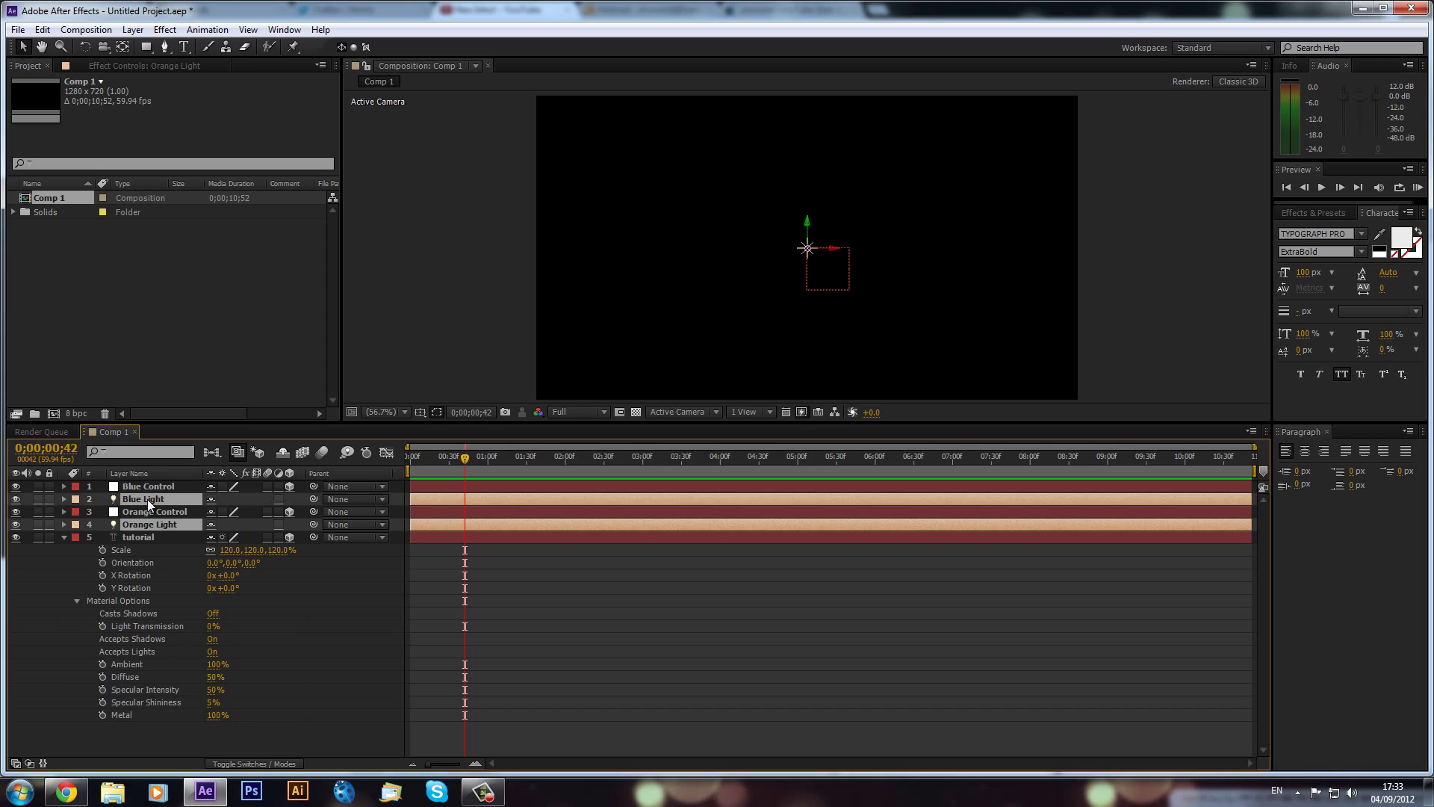
left_click(688, 409)
left_click(679, 486)
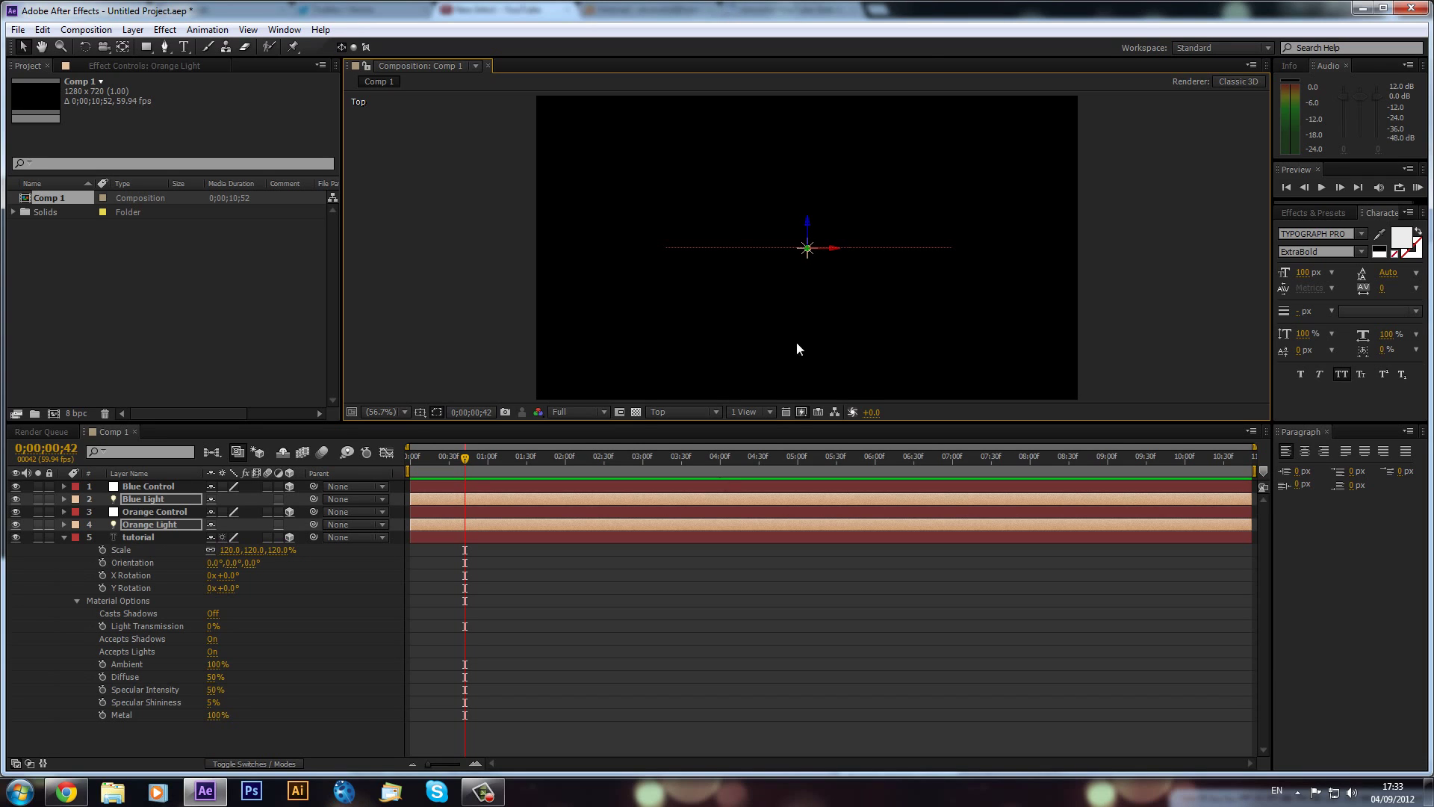
Step: Move Blue Control and Orange Control to Z -14, then view through Active Camera
left_click(171, 474)
left_click(169, 489)
left_click(148, 474)
left_click(153, 507, "ctrl")
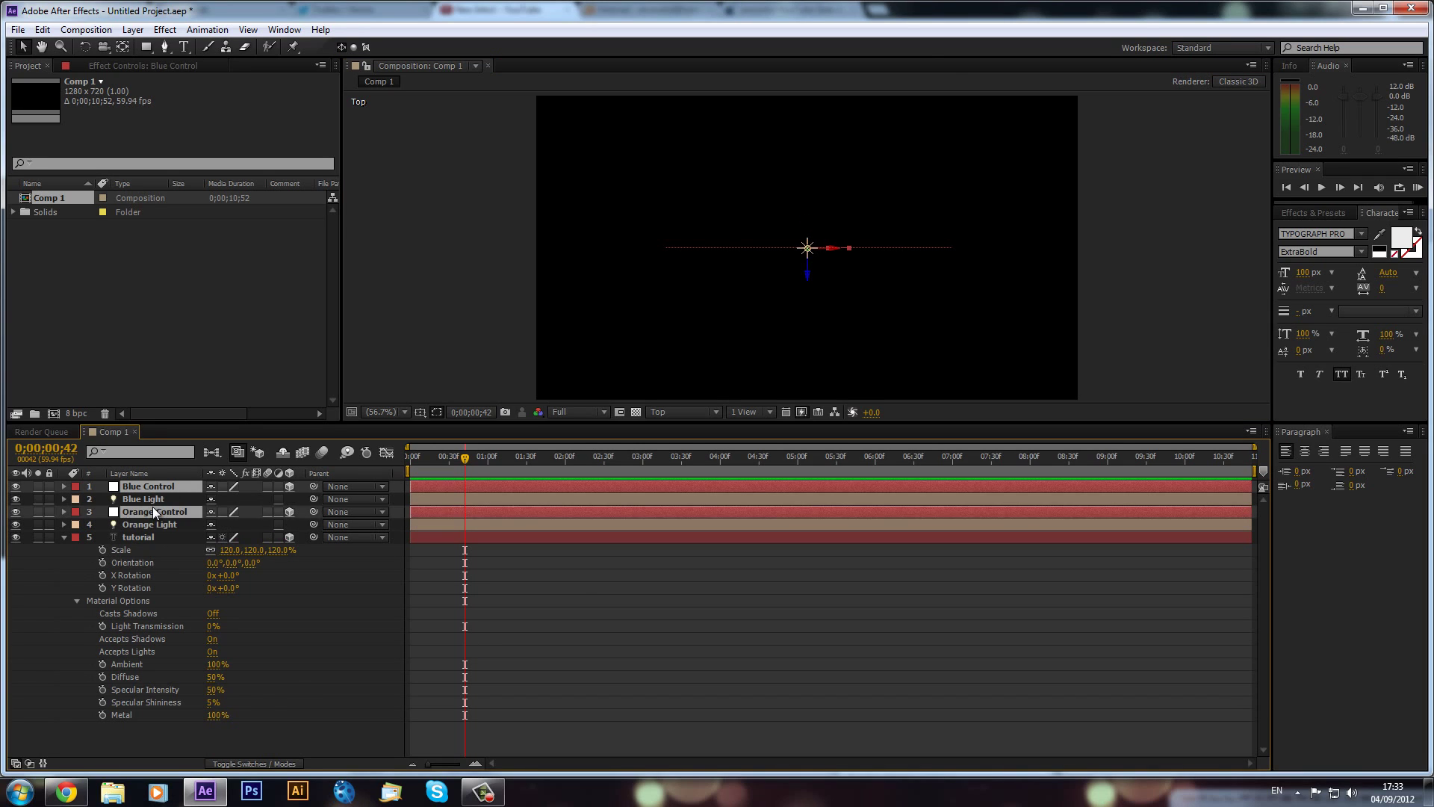
key("p")
left_click_drag(260, 499, 257, 509)
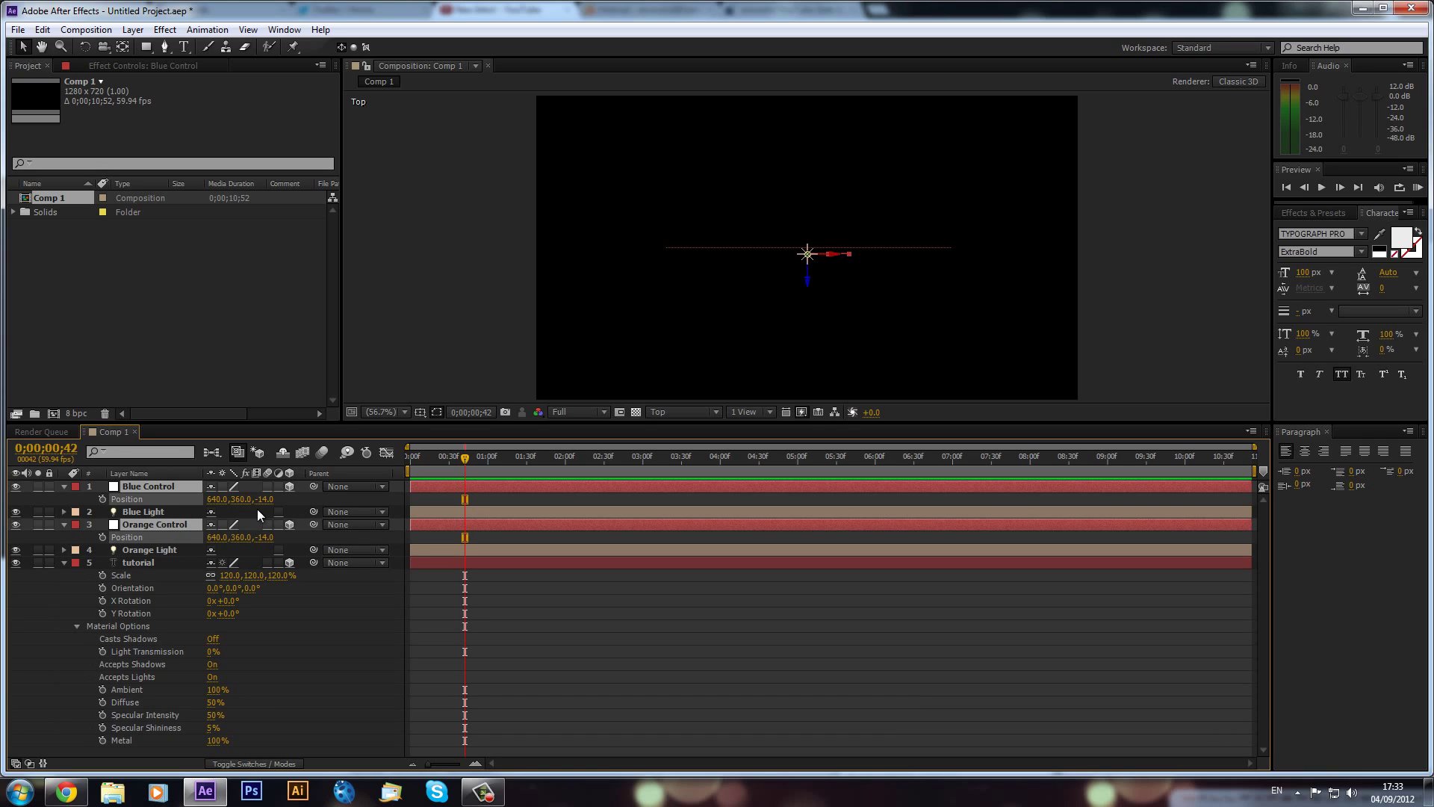
left_click(653, 408)
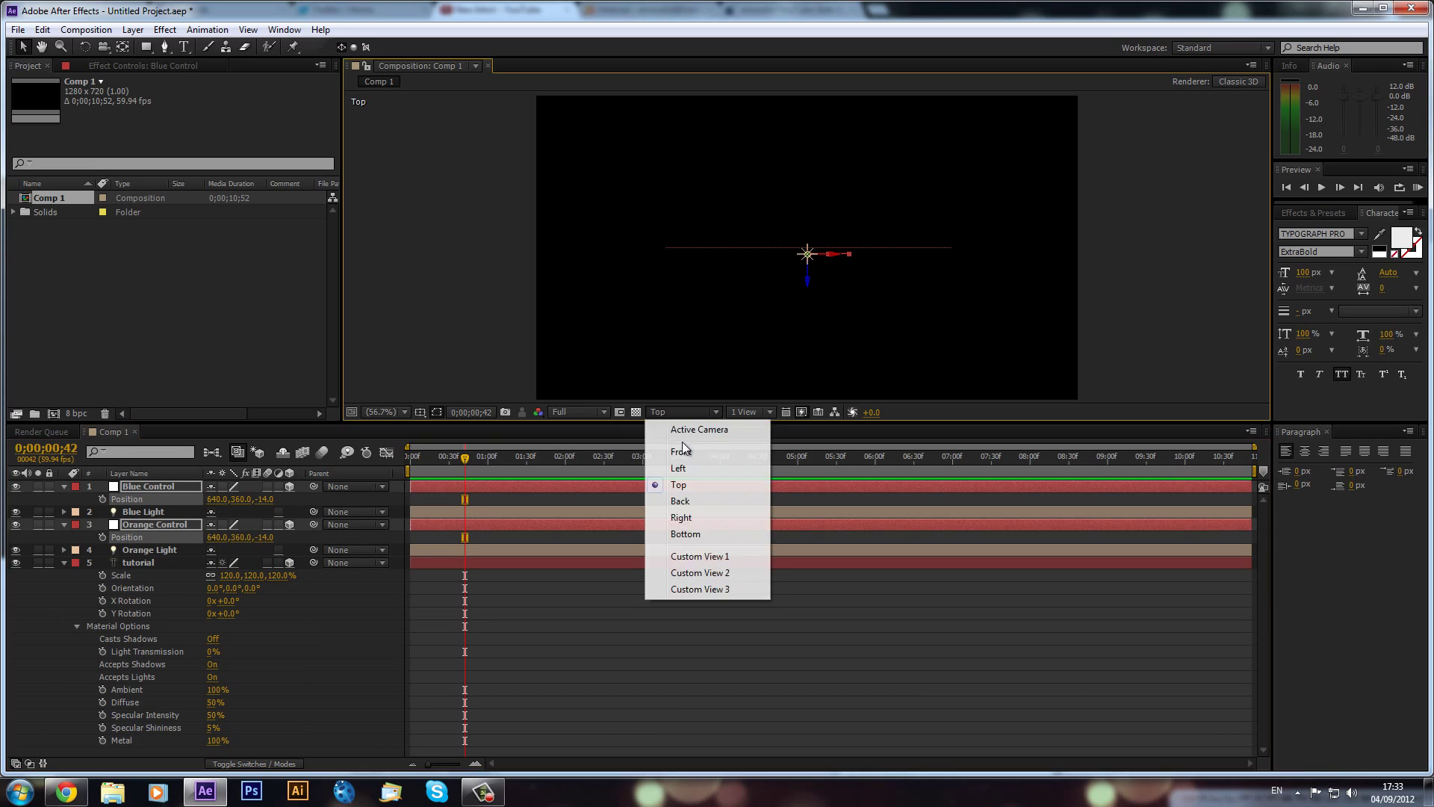
left_click(699, 429)
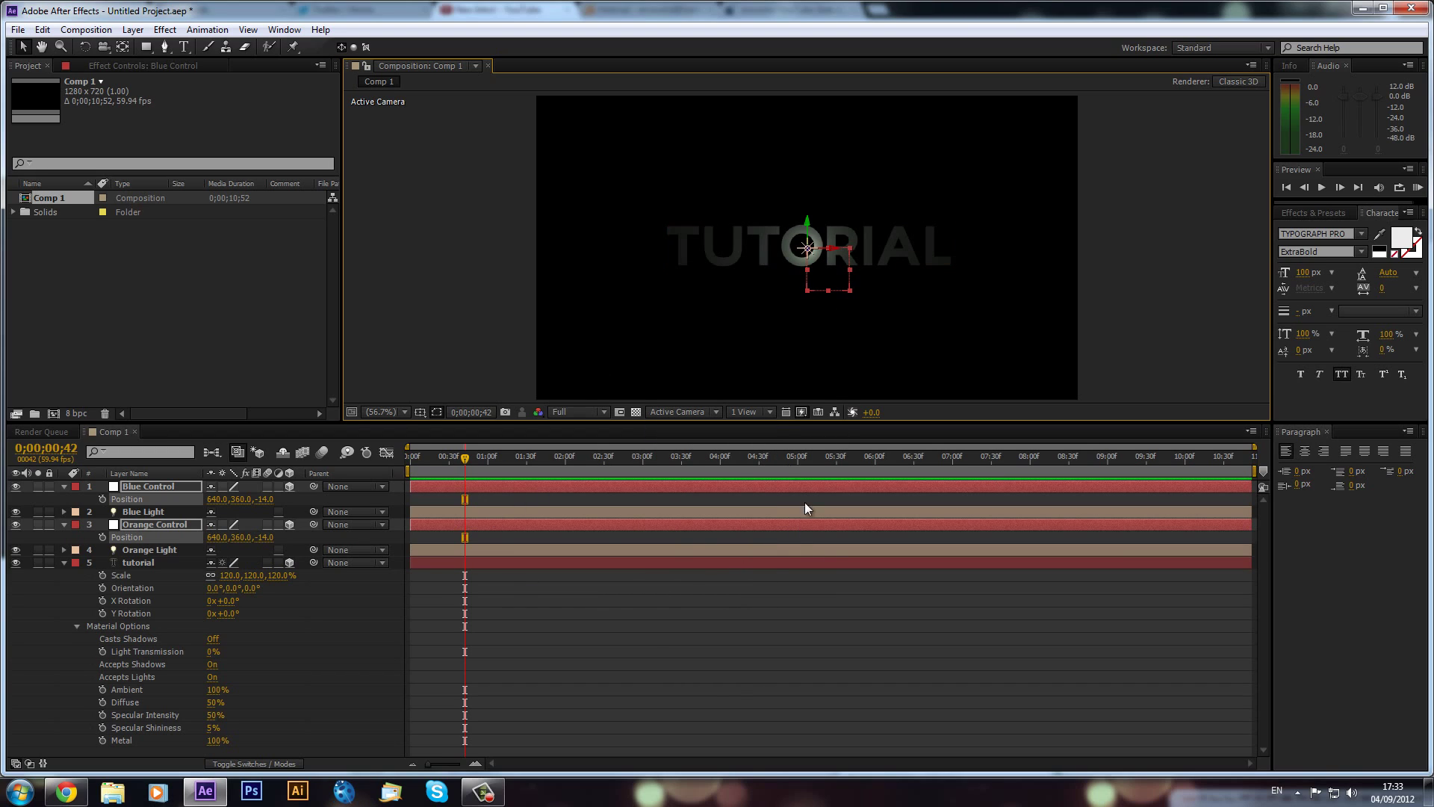
Step: Scrub Orange Control to X -4 and Blue Control to X 1279, undoing stray moves
left_click(555, 652)
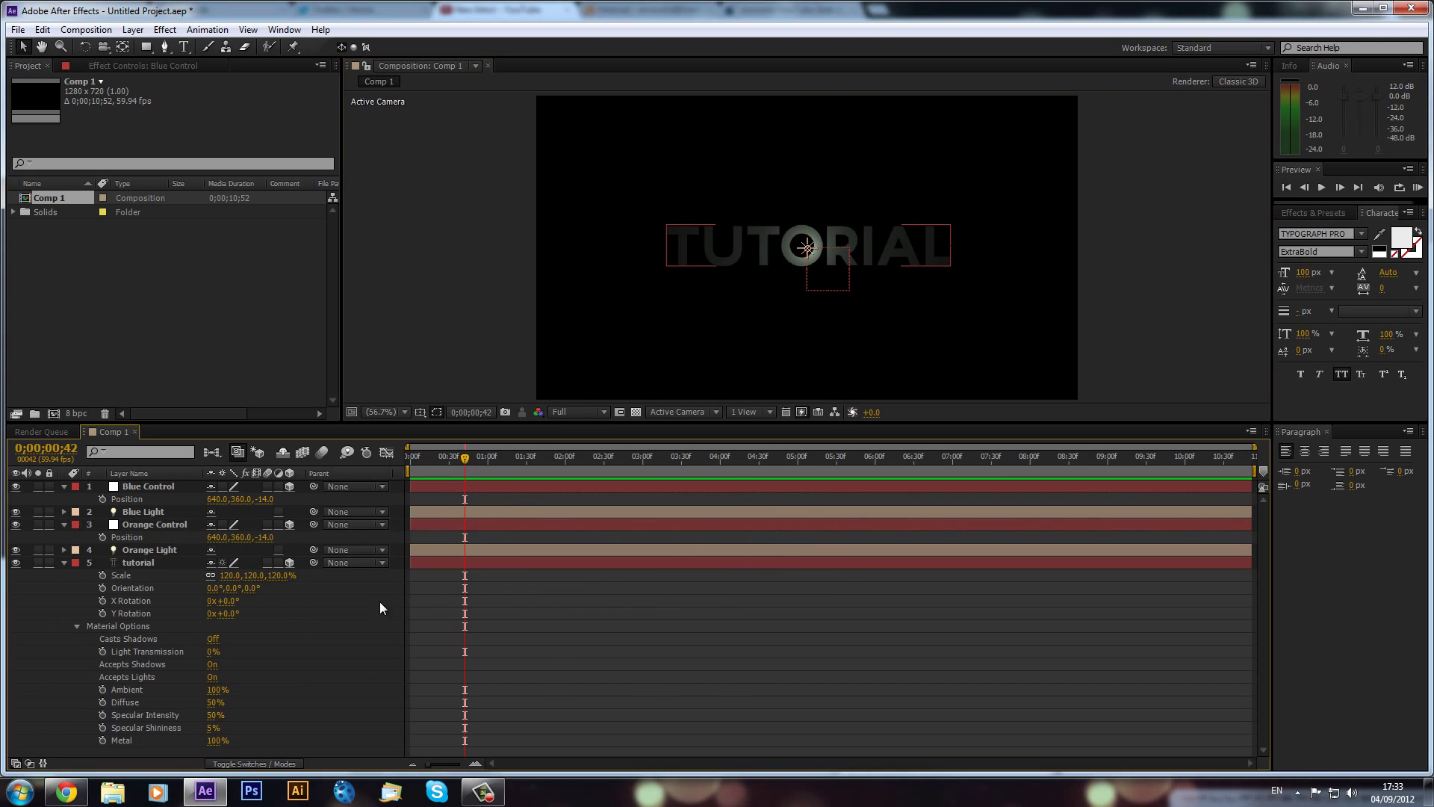
left_click(150, 511)
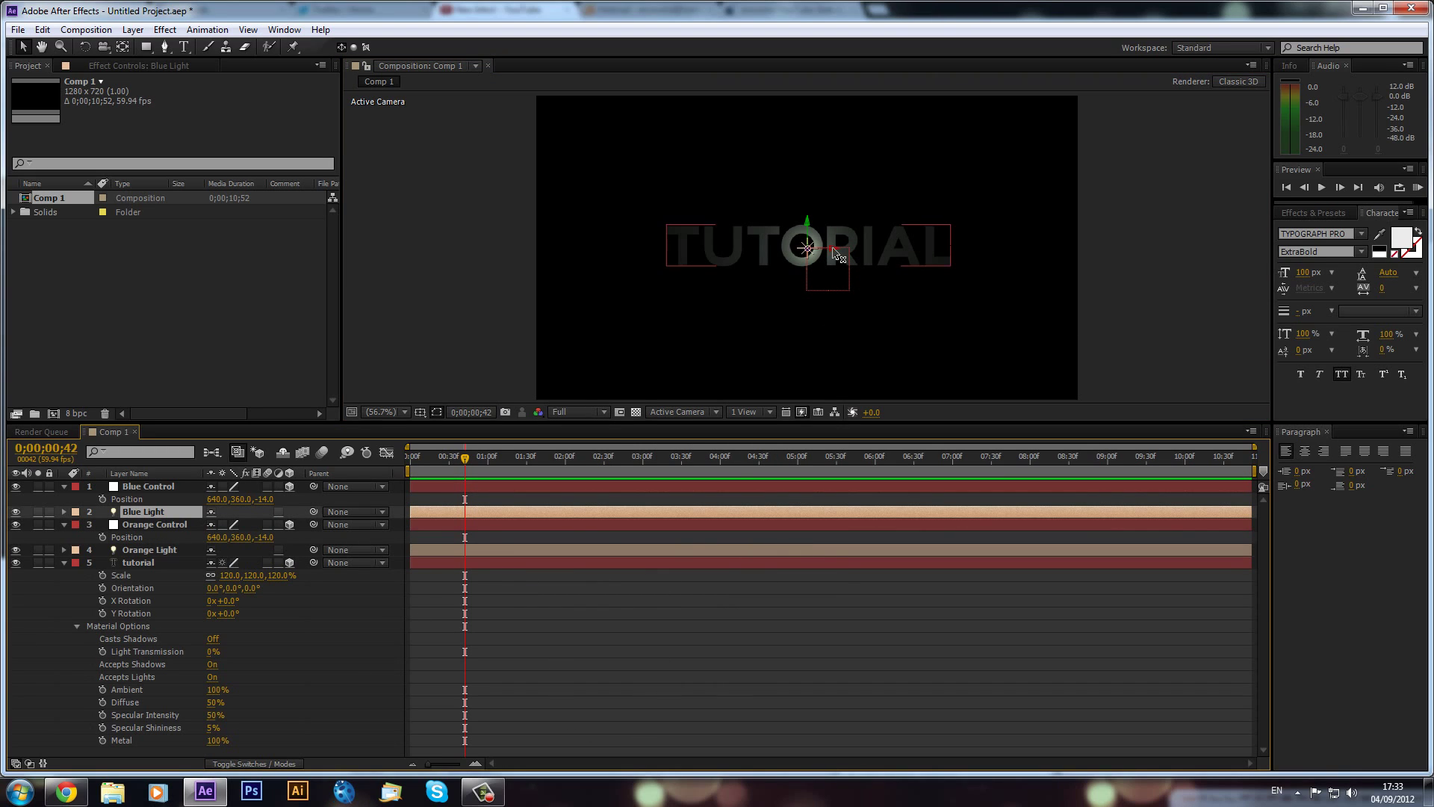
left_click_drag(230, 499, 723, 529)
key("ctrl+z")
left_click_drag(219, 540, 93, 539)
left_click_drag(764, 245, 703, 253)
key("ctrl+z")
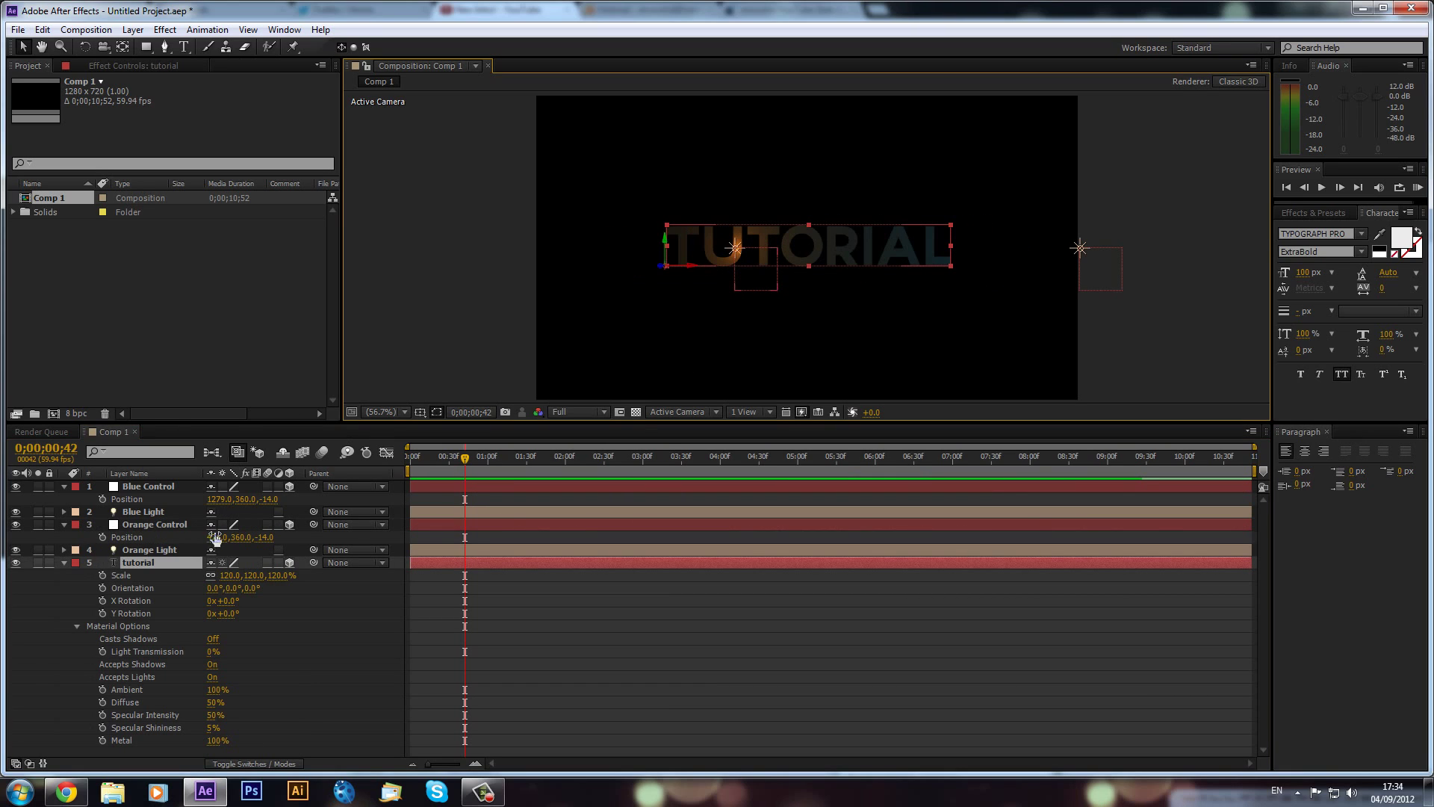
left_click_drag(216, 538, 116, 540)
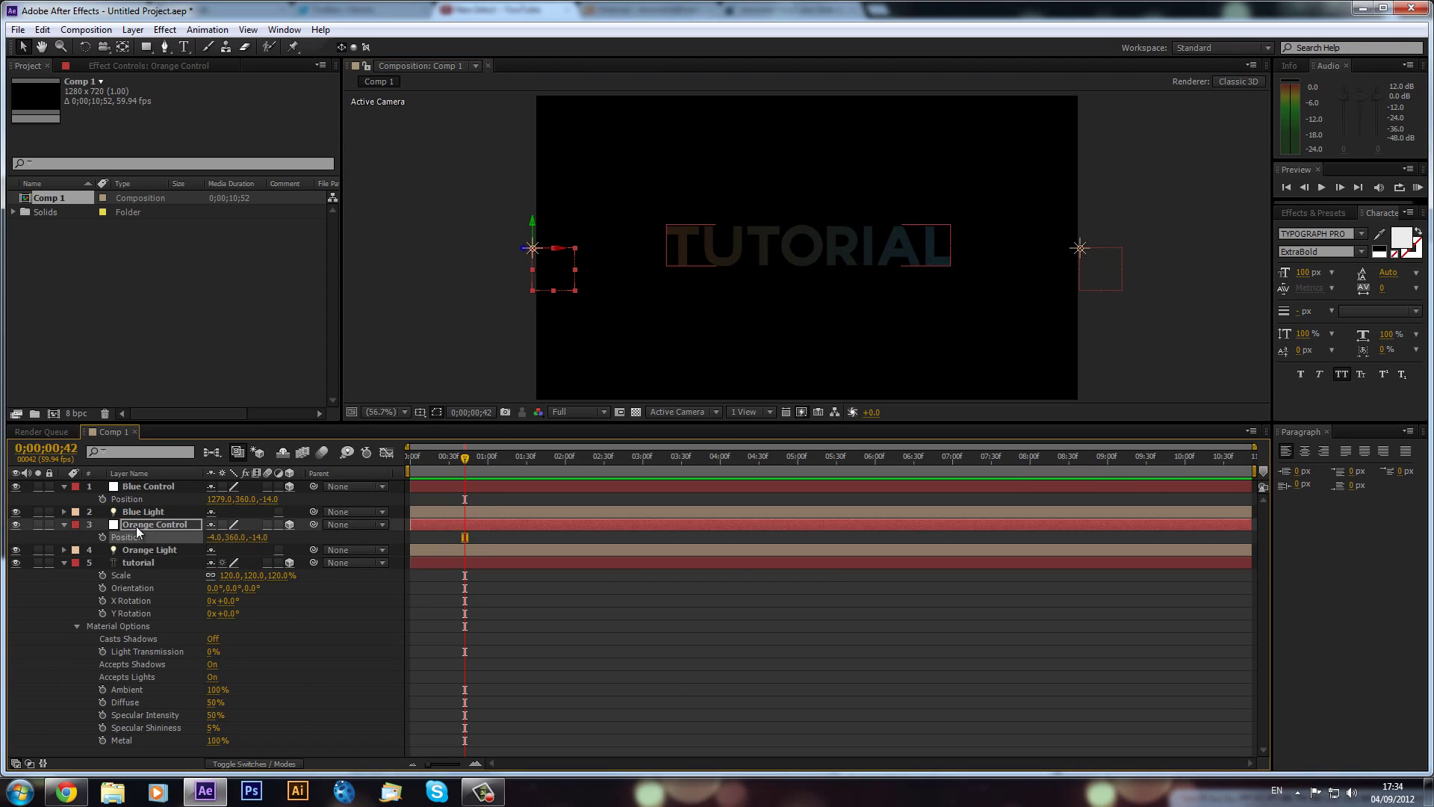
left_click(164, 513)
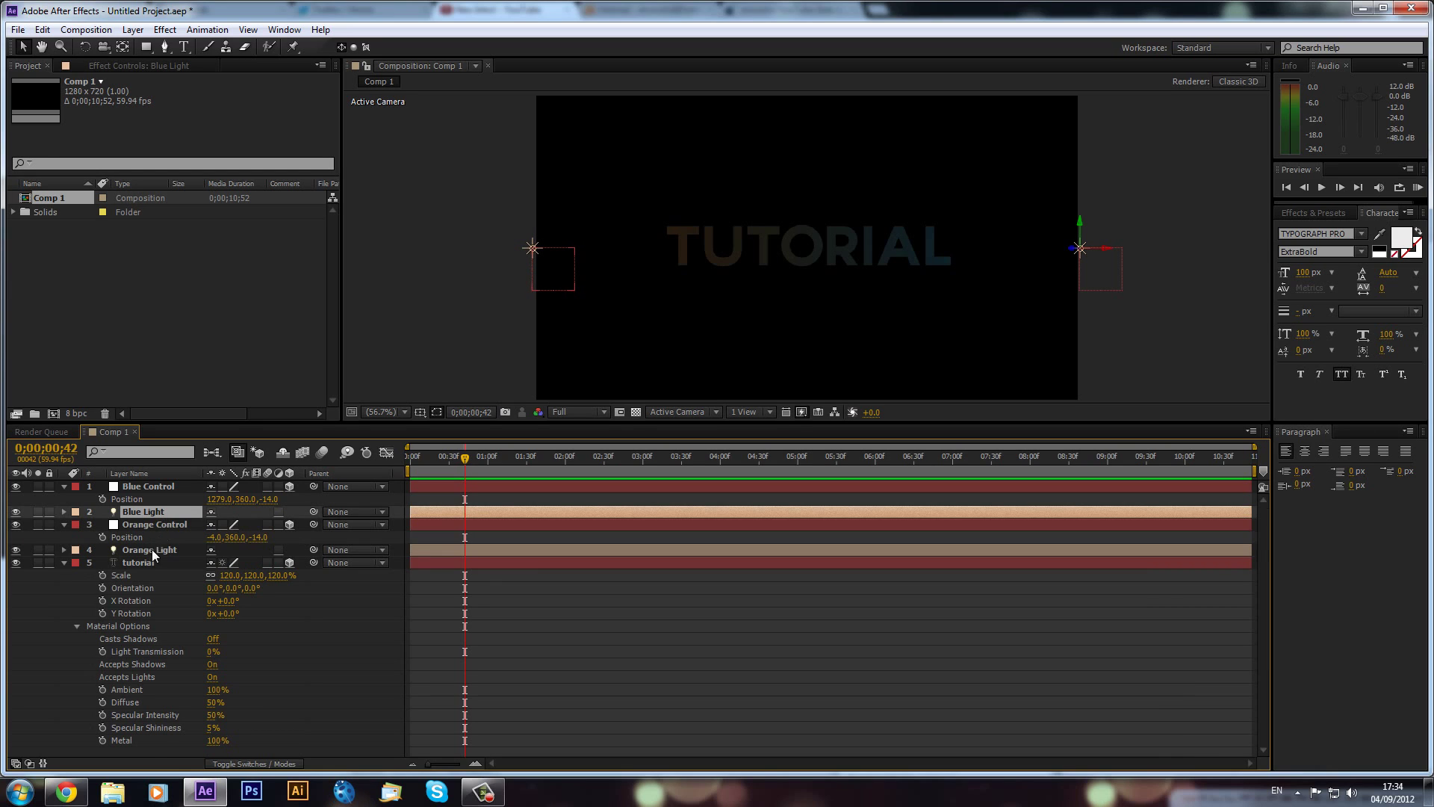
Step: Set Blue Light and Orange Light Intensity to 200% in their Light Options
key("a")
key("a")
double_click(141, 676)
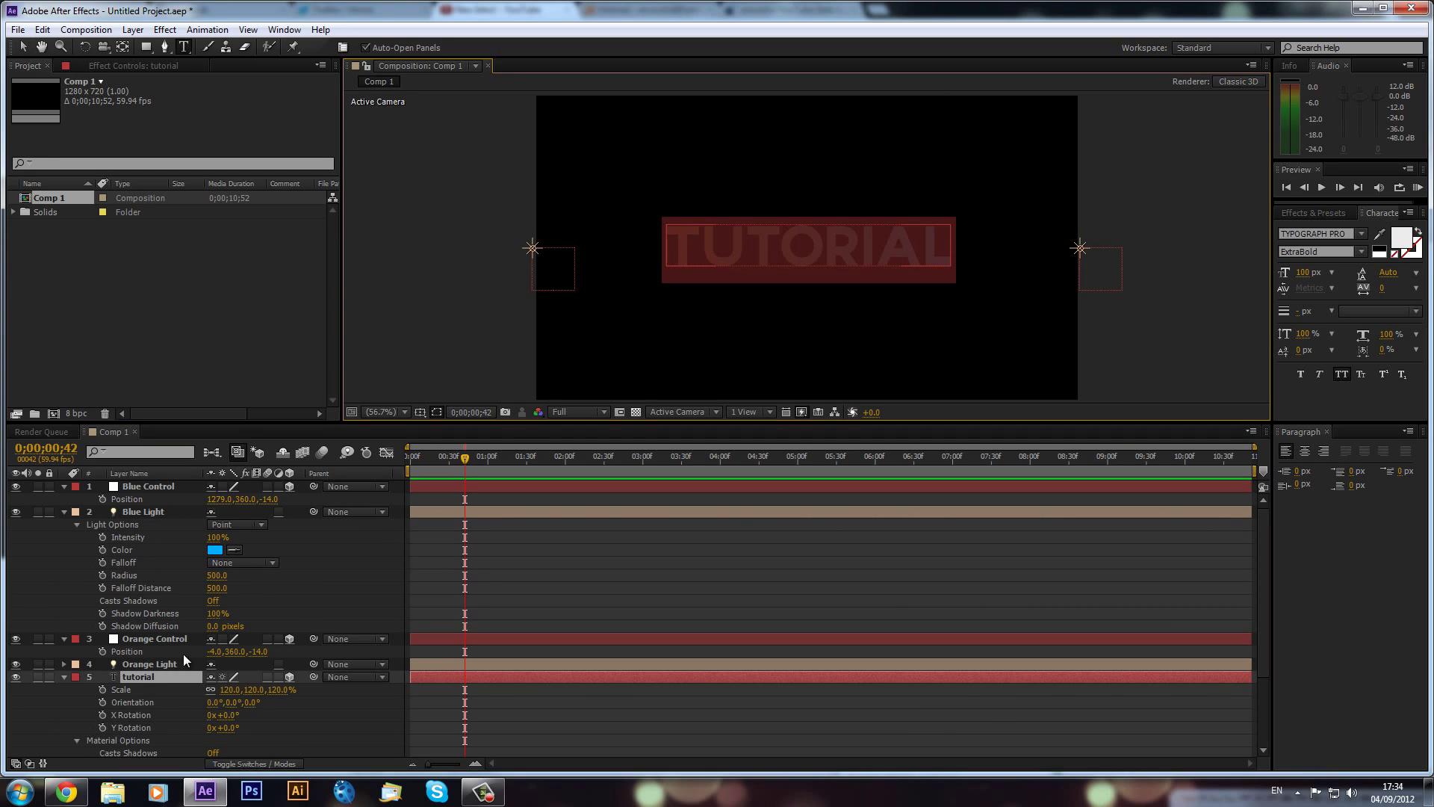
left_click(154, 664)
key("a")
key("a")
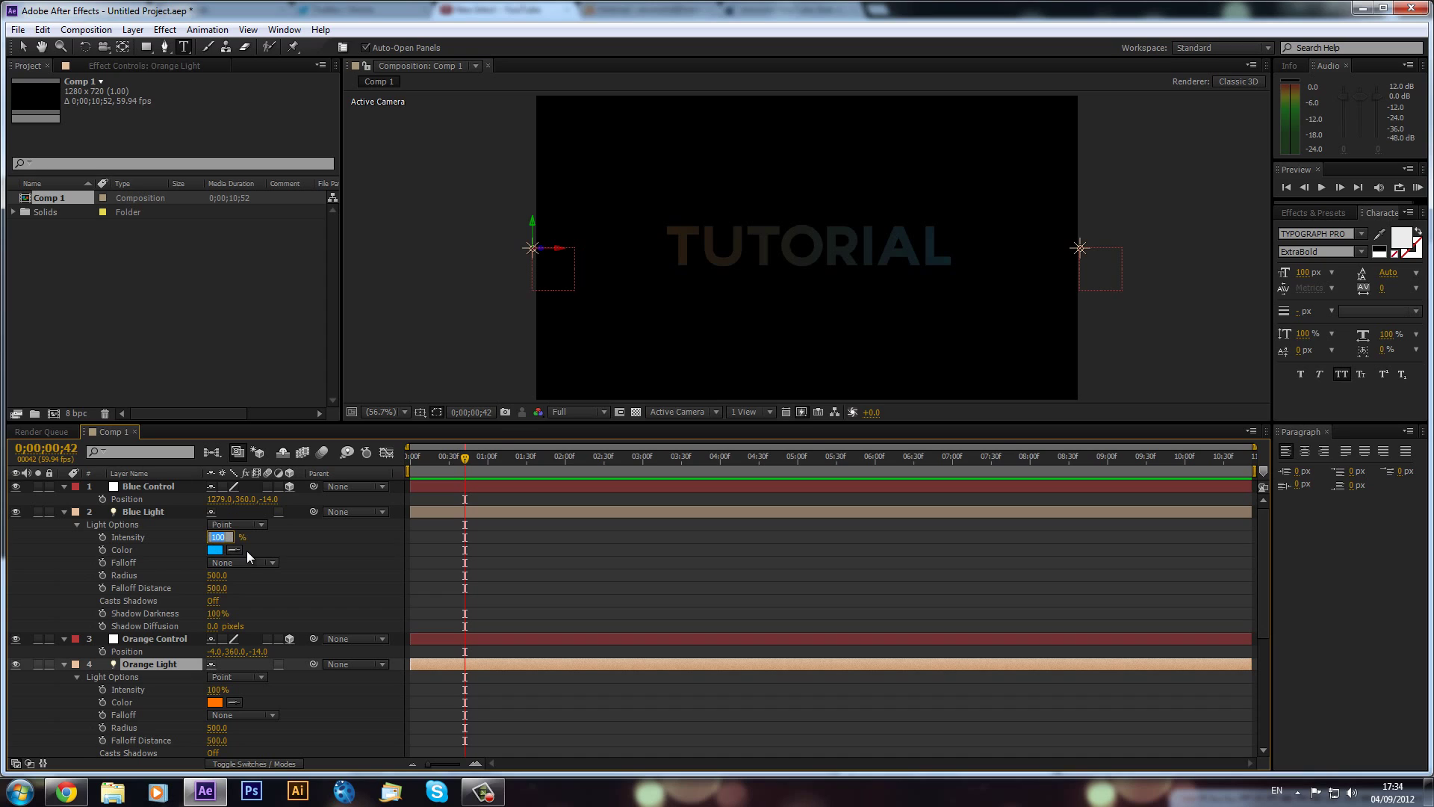
key("Return")
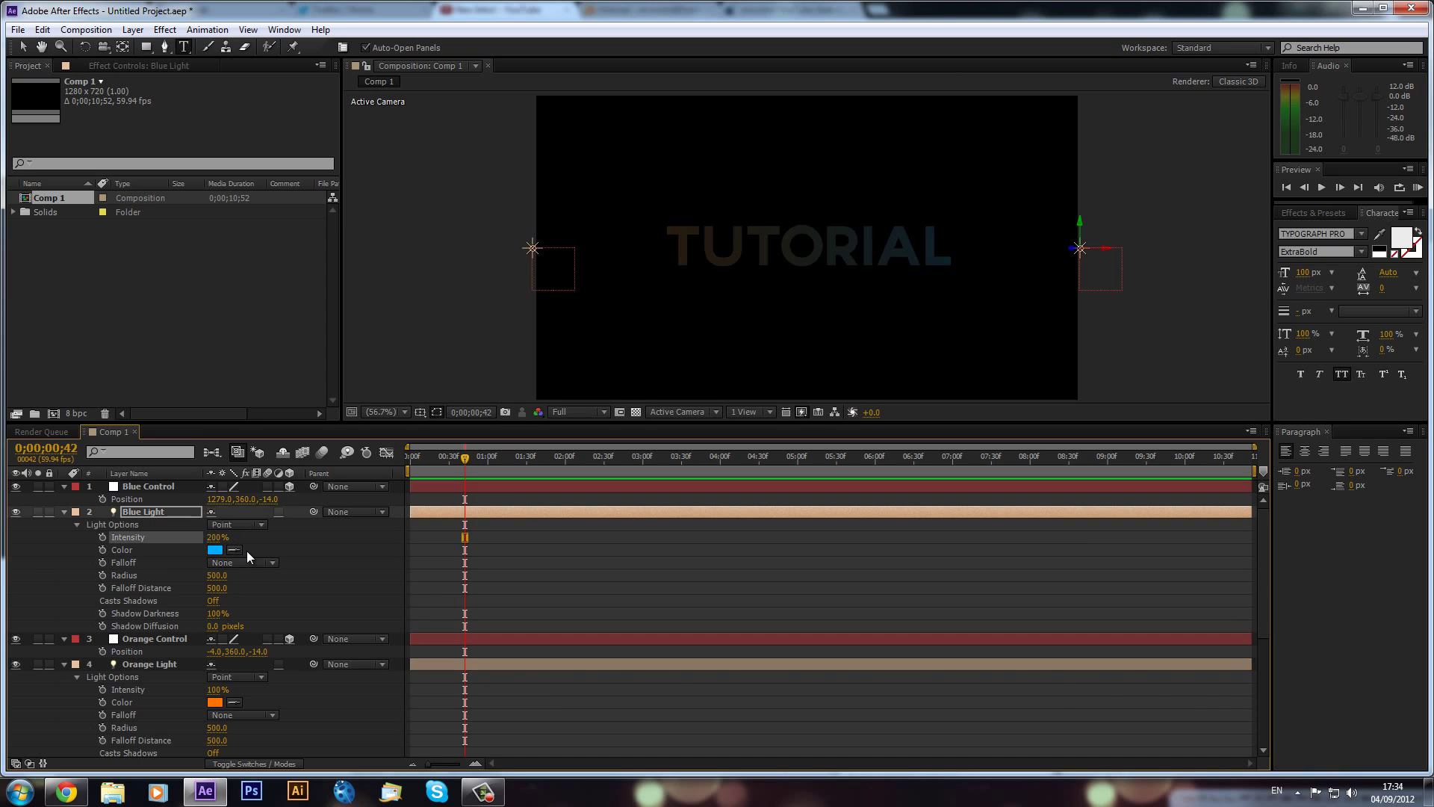
scroll(195, 617, "down", 1)
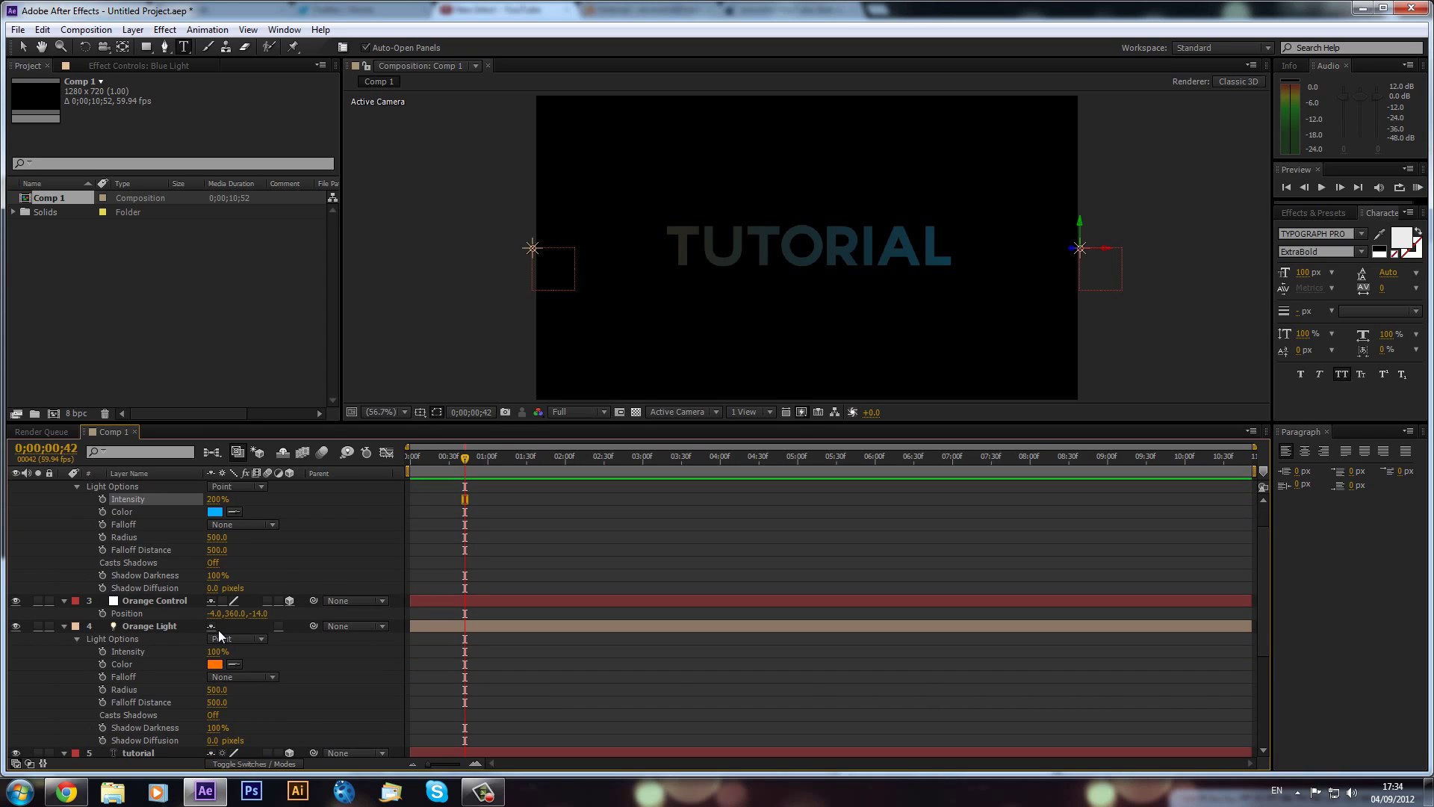
type("200")
key("Return")
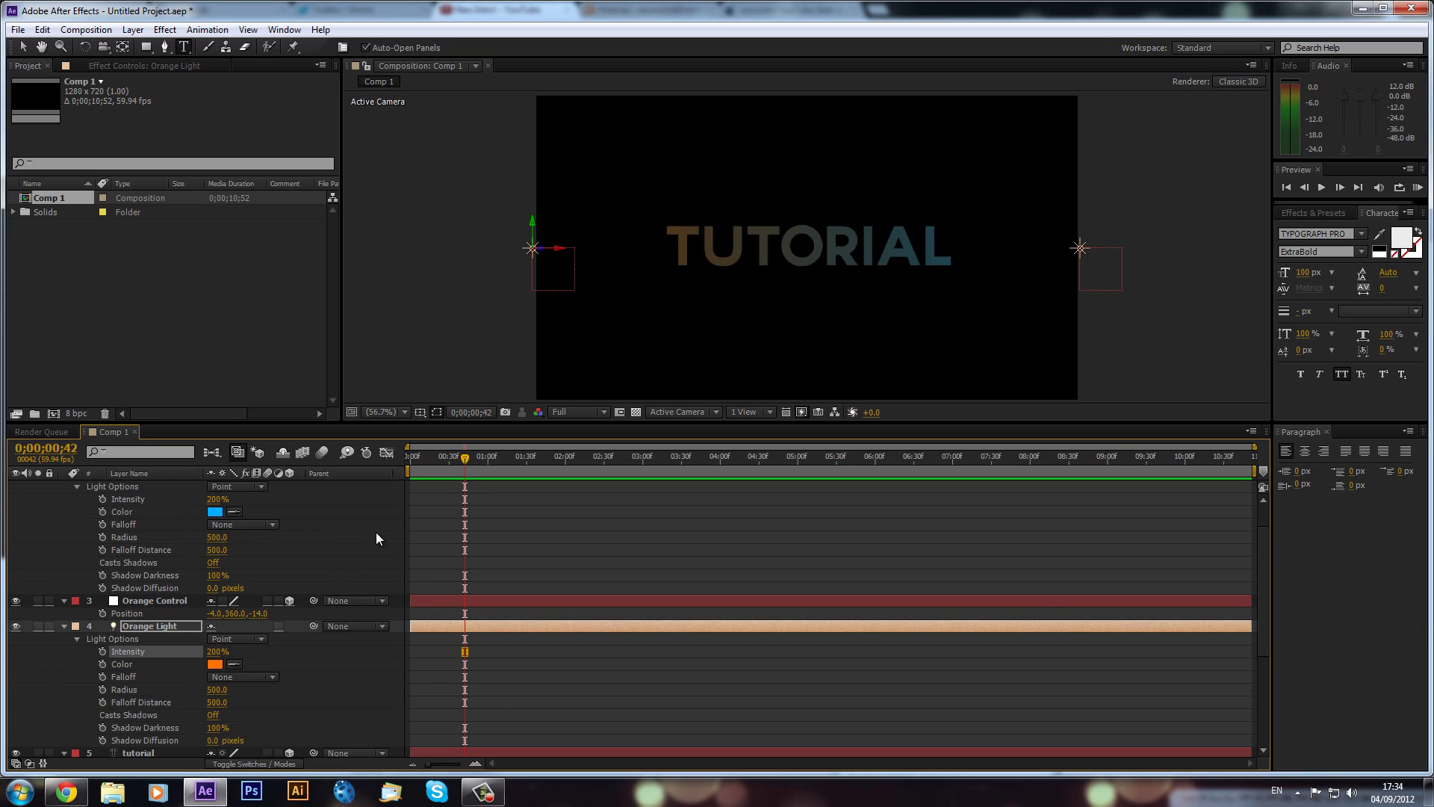
scroll(107, 695, "up", 1)
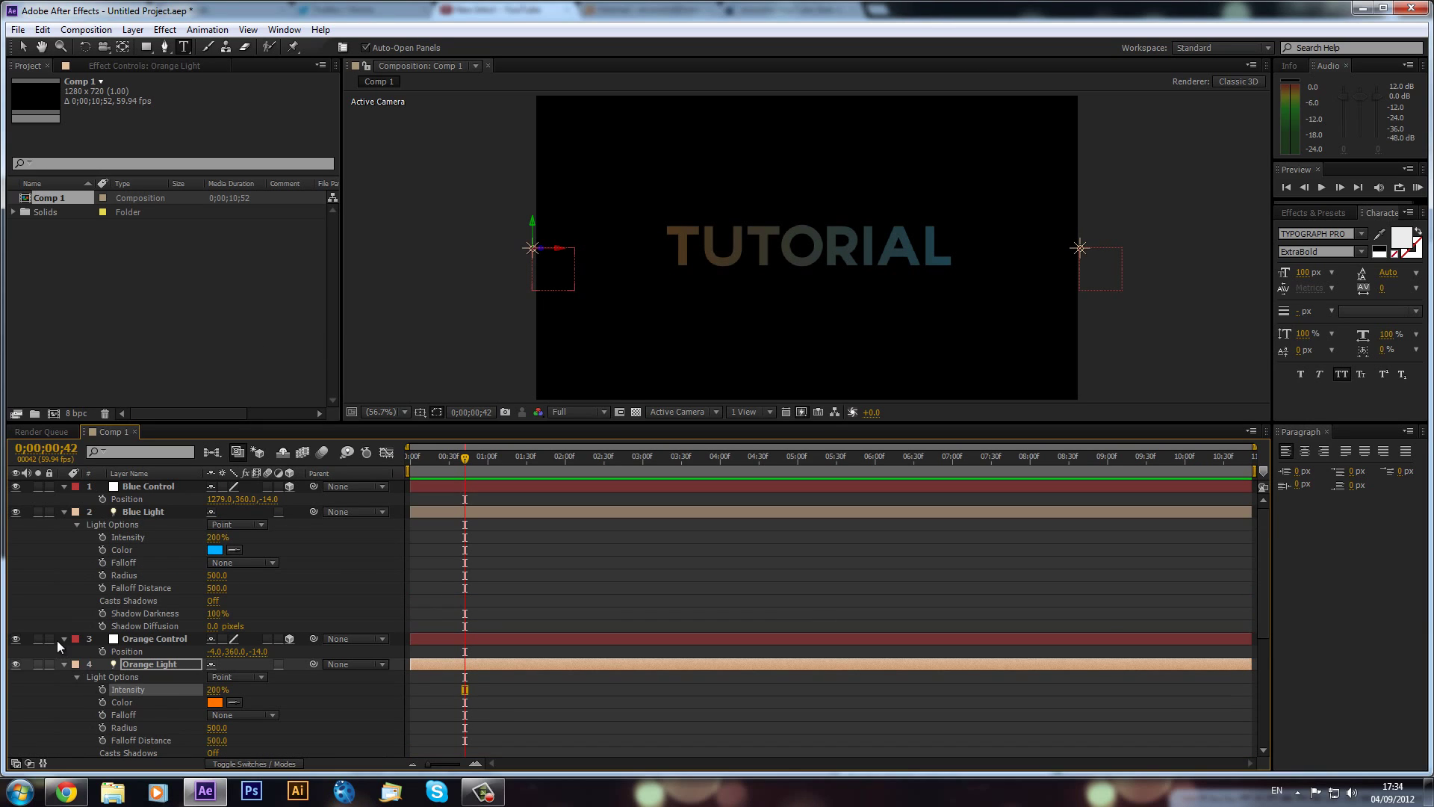
Step: Collapse the expanded properties of all layers in the timeline
key("F2")
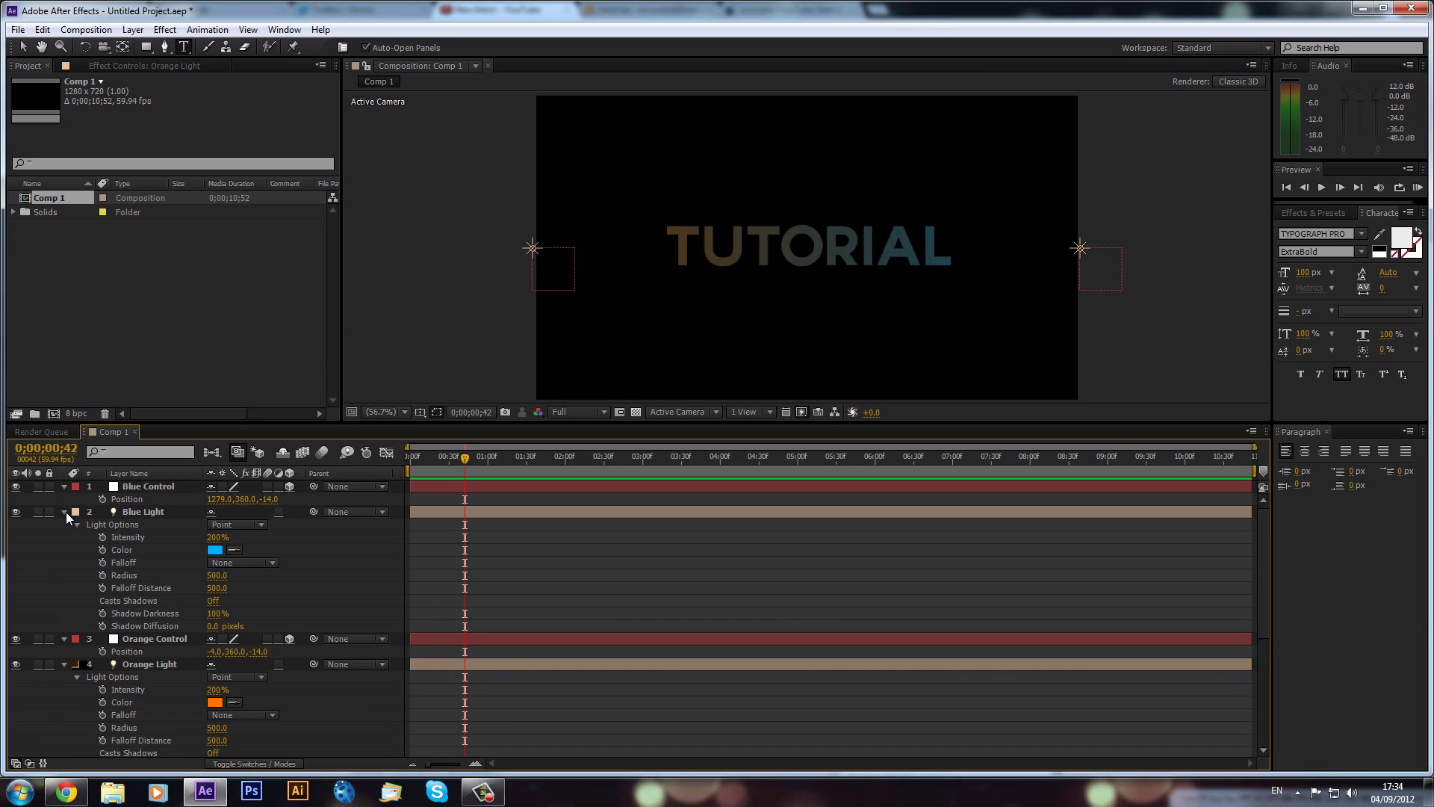
left_click(65, 512)
left_click(64, 487)
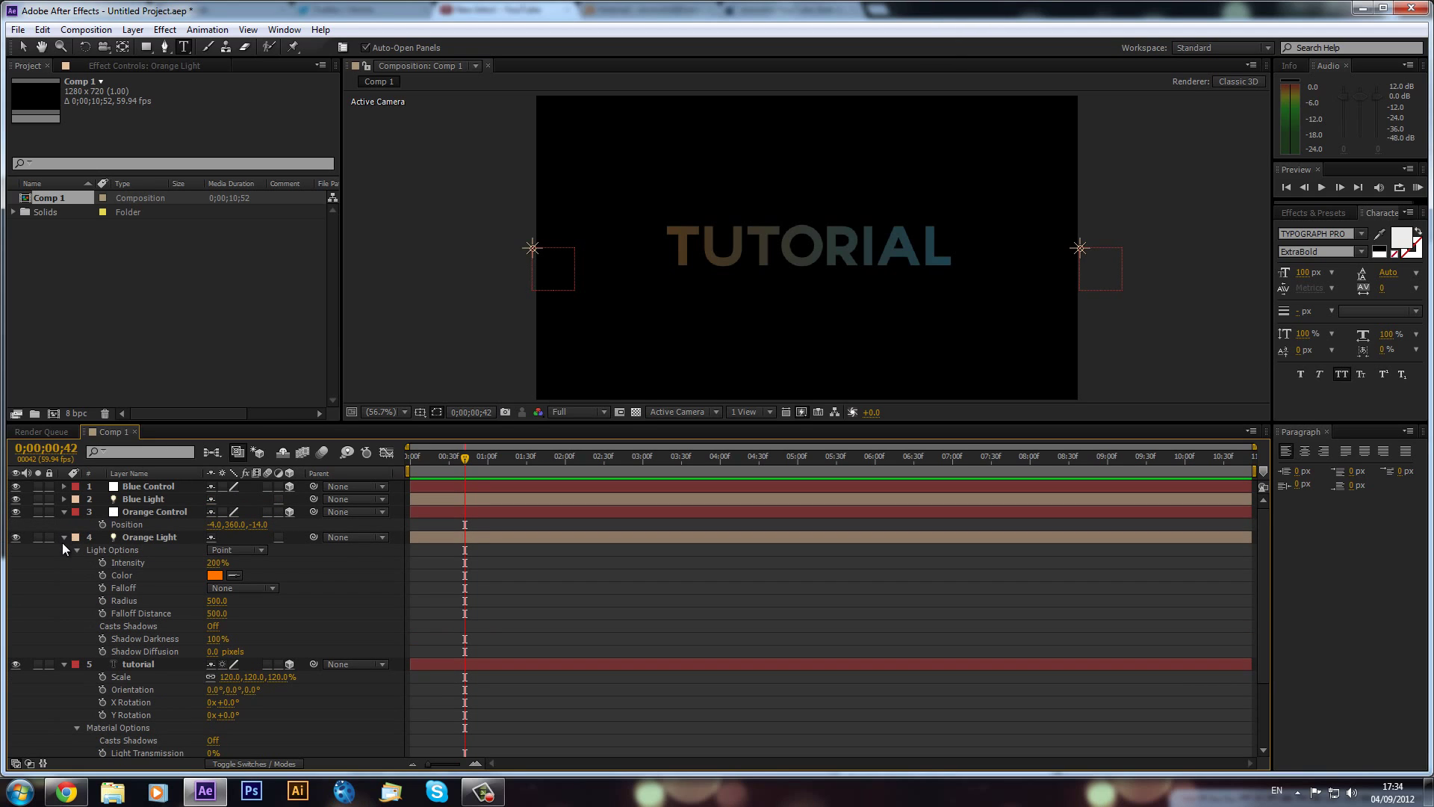
left_click(64, 512)
left_click(64, 524)
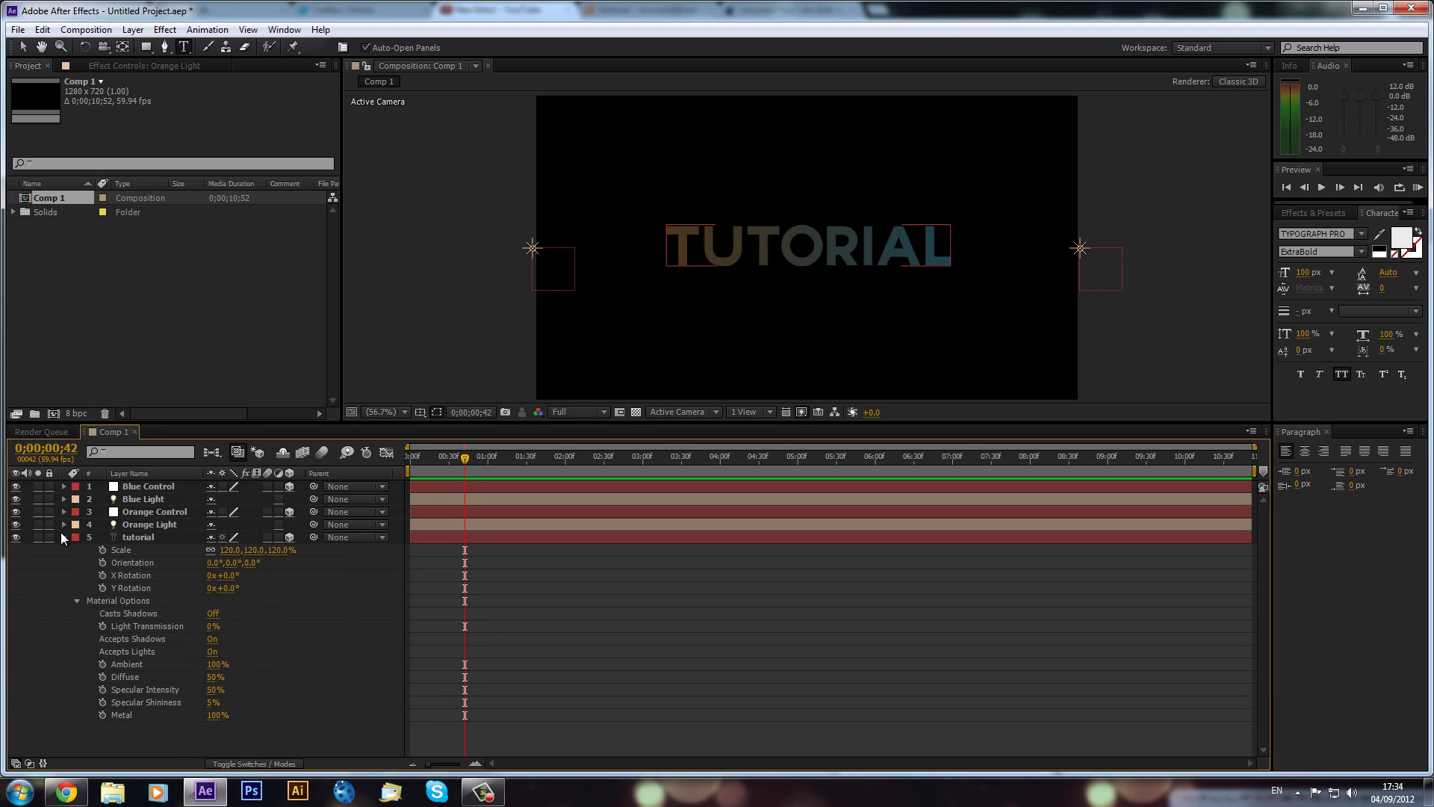
left_click(64, 537)
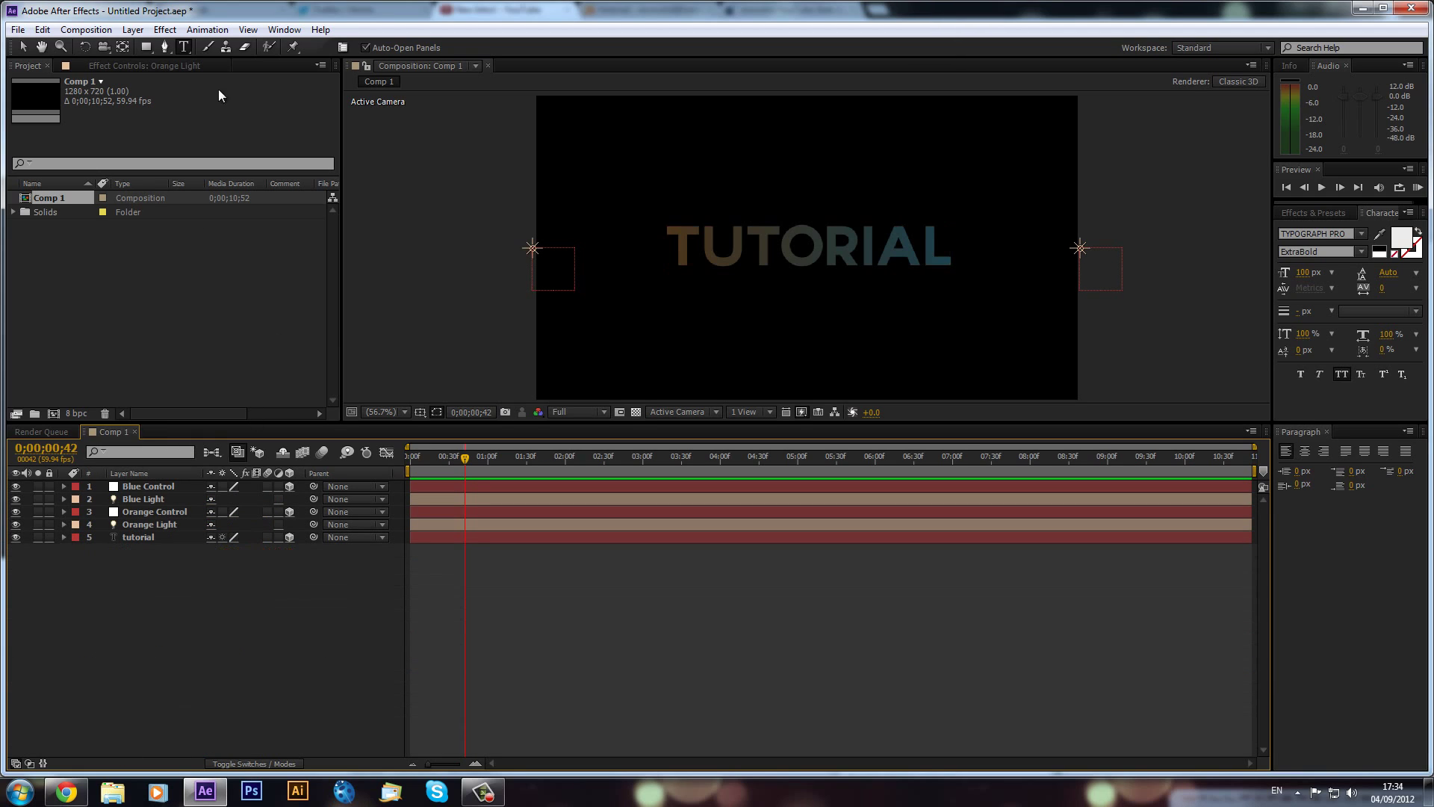
Step: Create a new solid layer named 'Optical Flares'
left_click(133, 30)
mouse_move(147, 48)
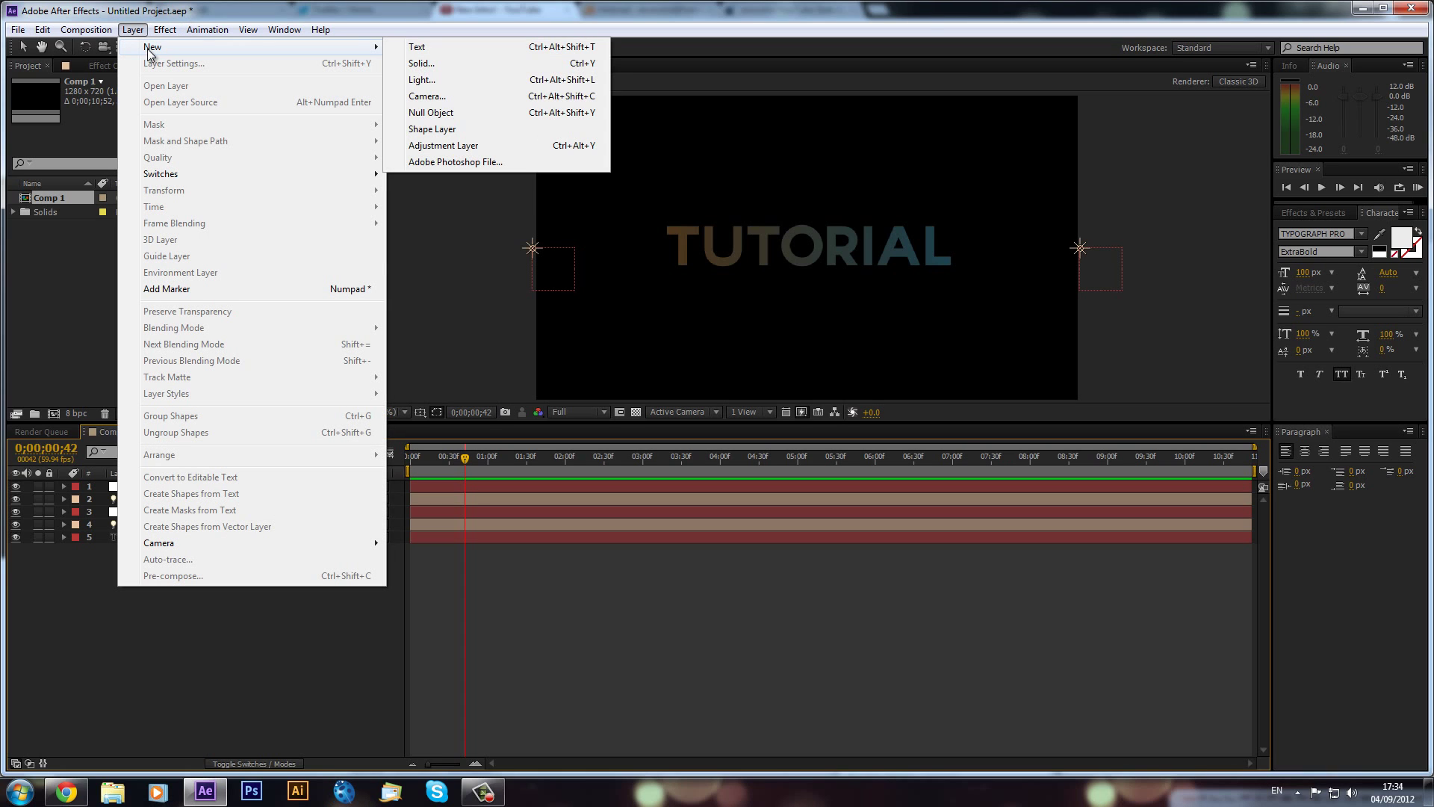
left_click(421, 64)
type("Optical Flares")
key("Return")
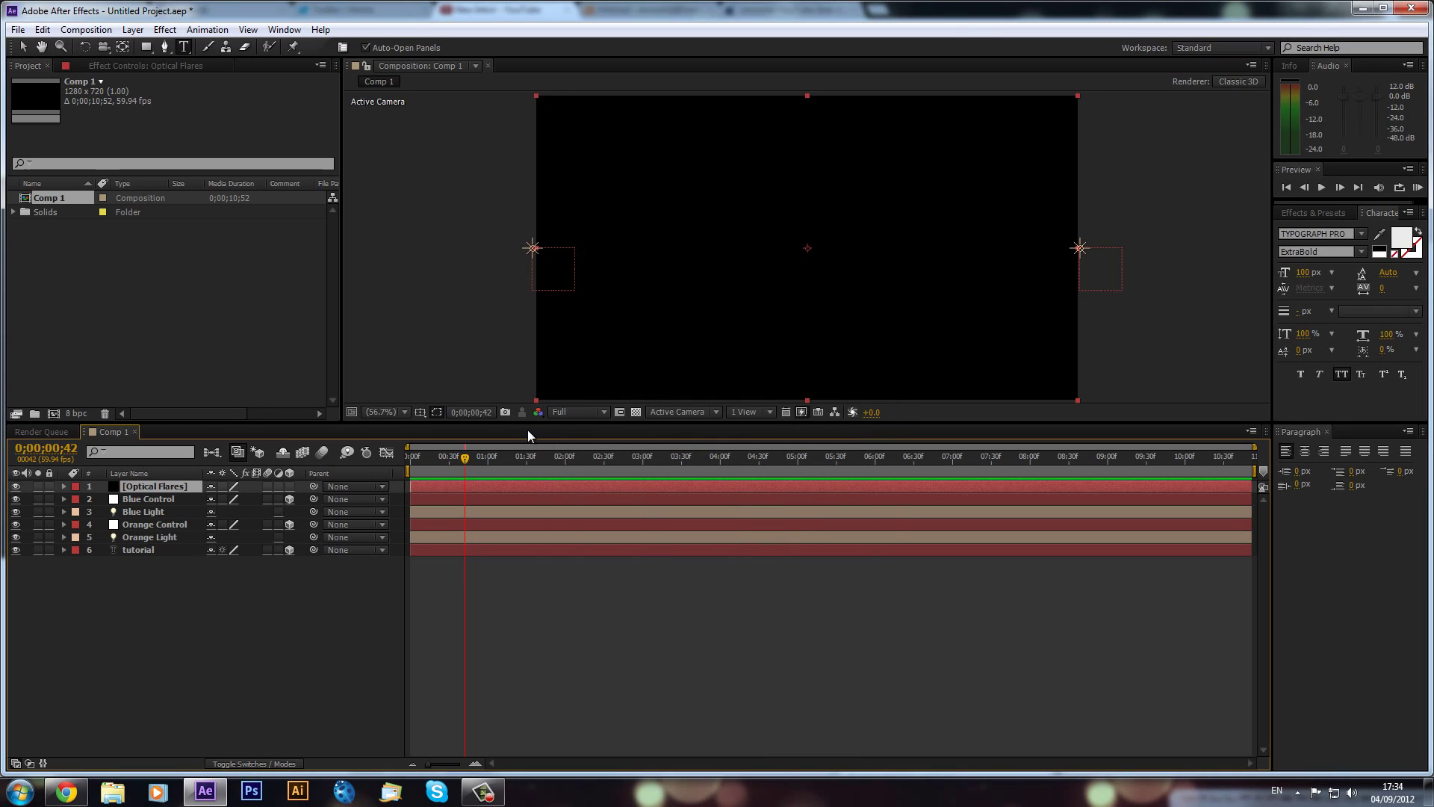
Step: Apply the Optical Flares effect to the solid, keeping render mode On Black
left_click(1321, 213)
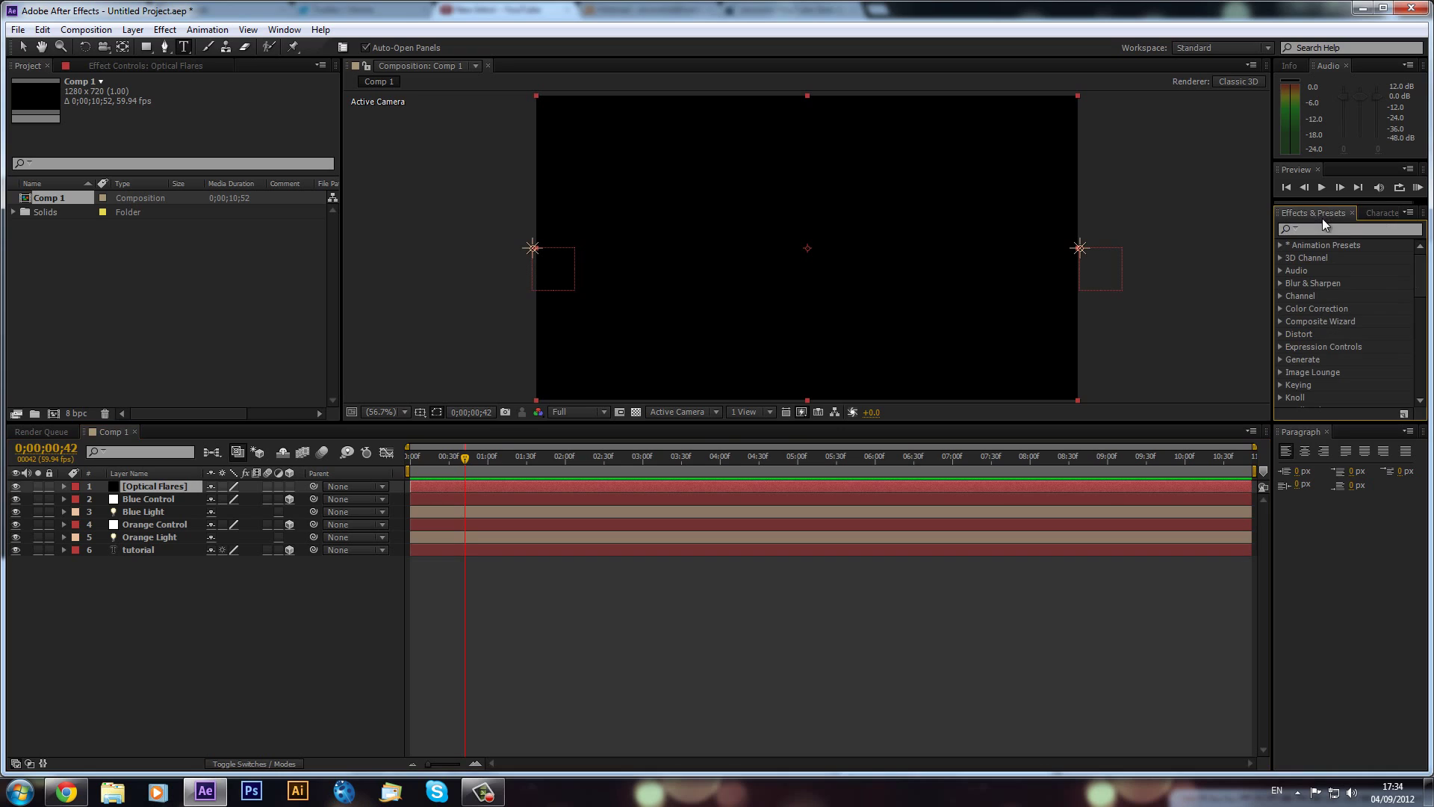
type("optical")
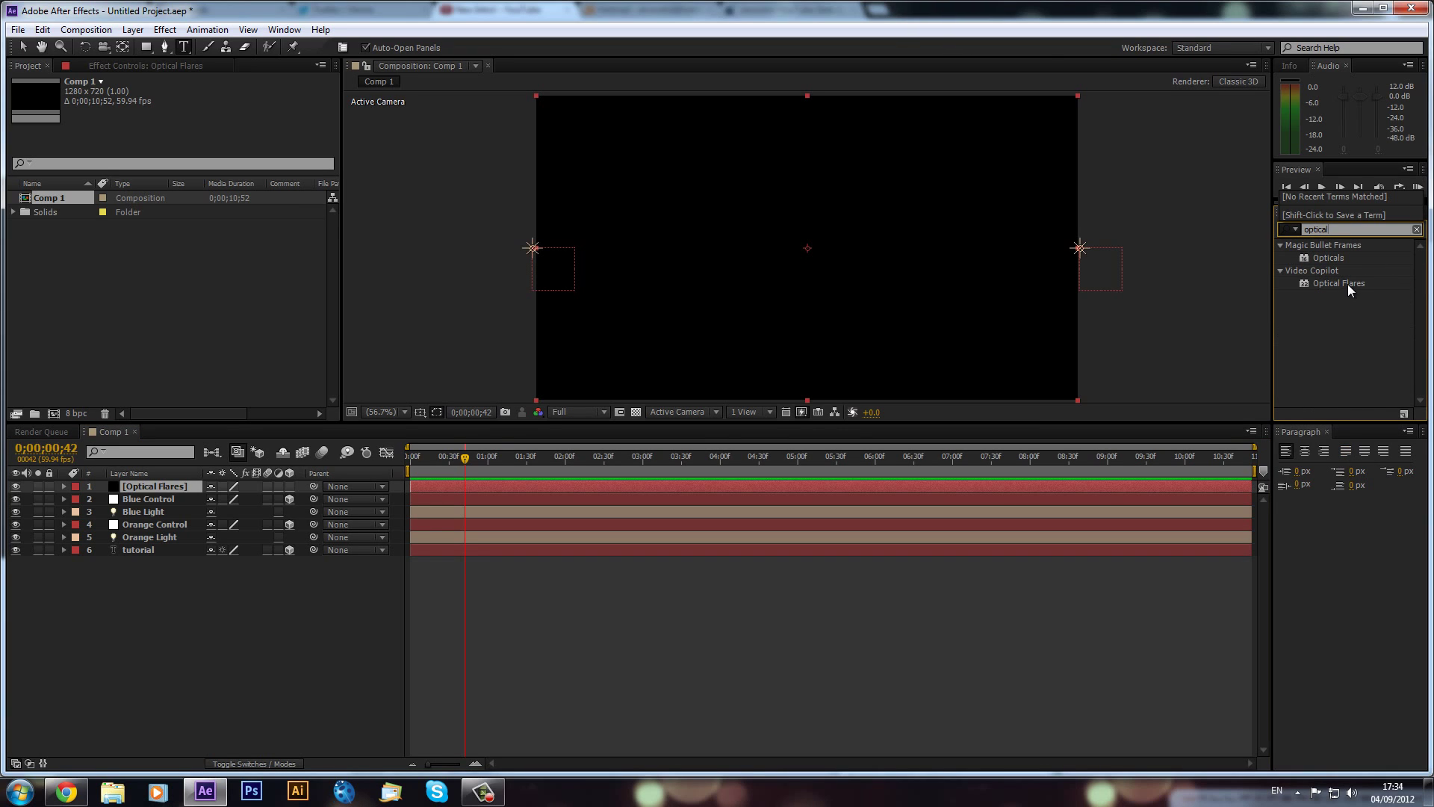
left_click_drag(1338, 283, 726, 491)
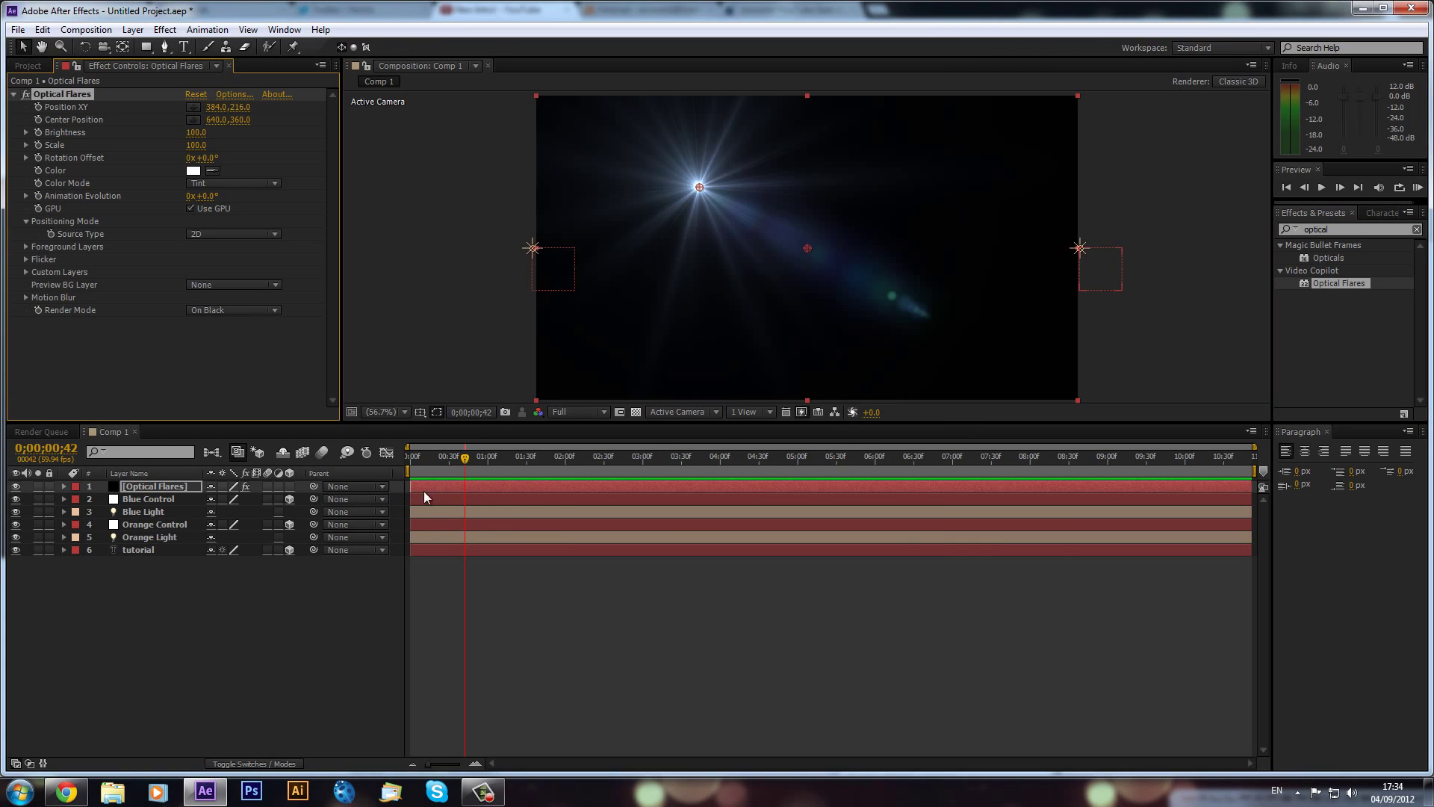
left_click(224, 311)
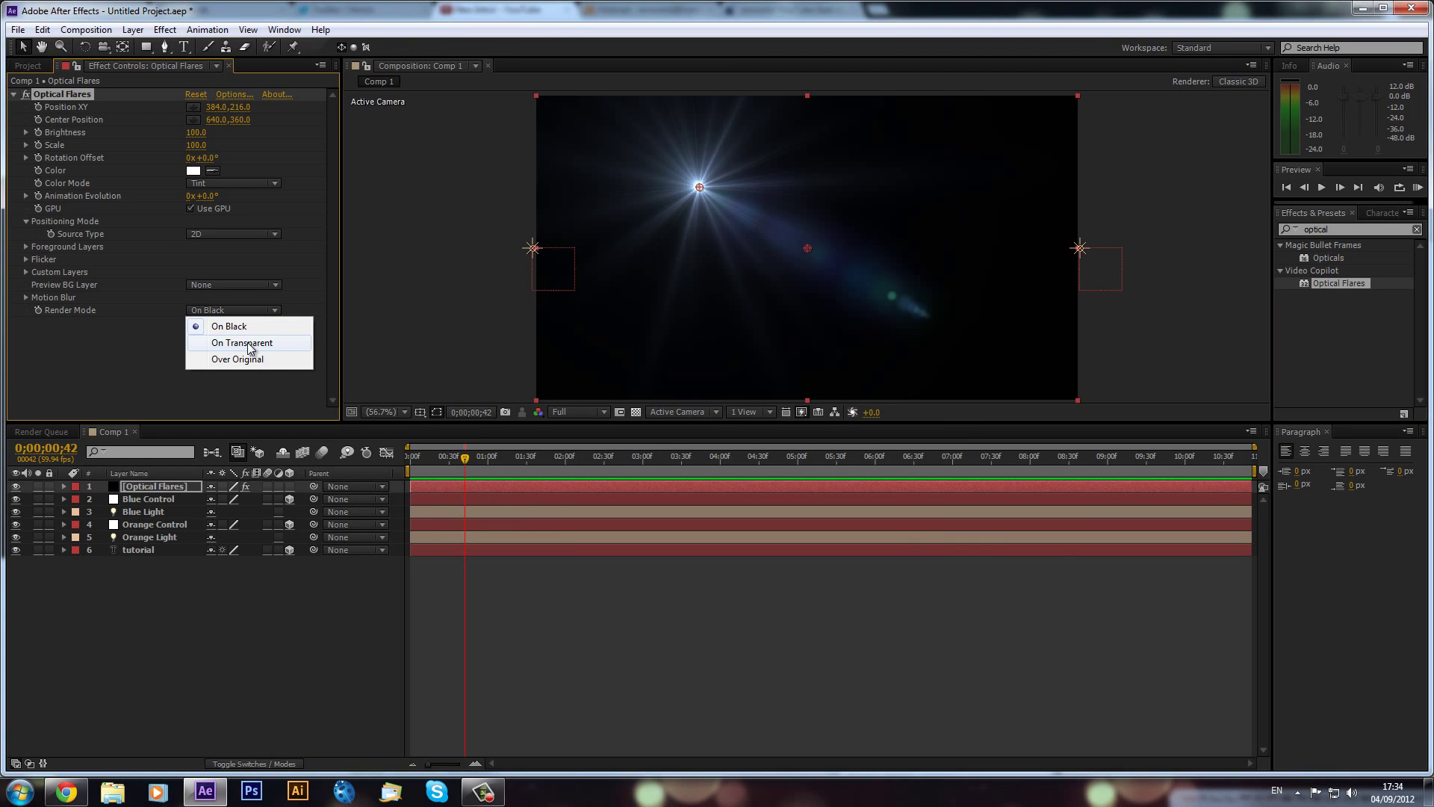
left_click(172, 486)
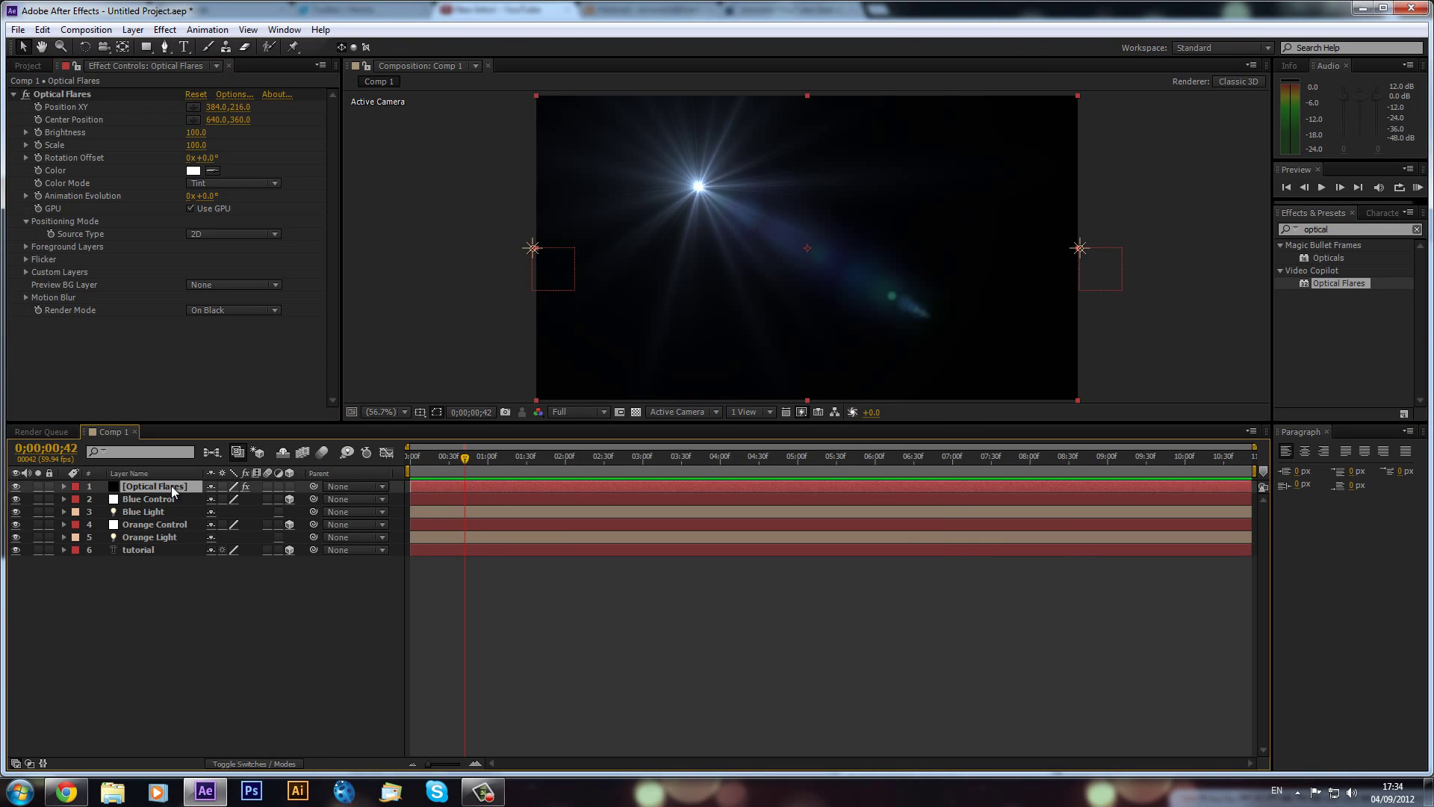
Step: Set the Optical Flares layer's blending mode to Add and open the Optical Flares Options editor
key("F4")
left_click(234, 487)
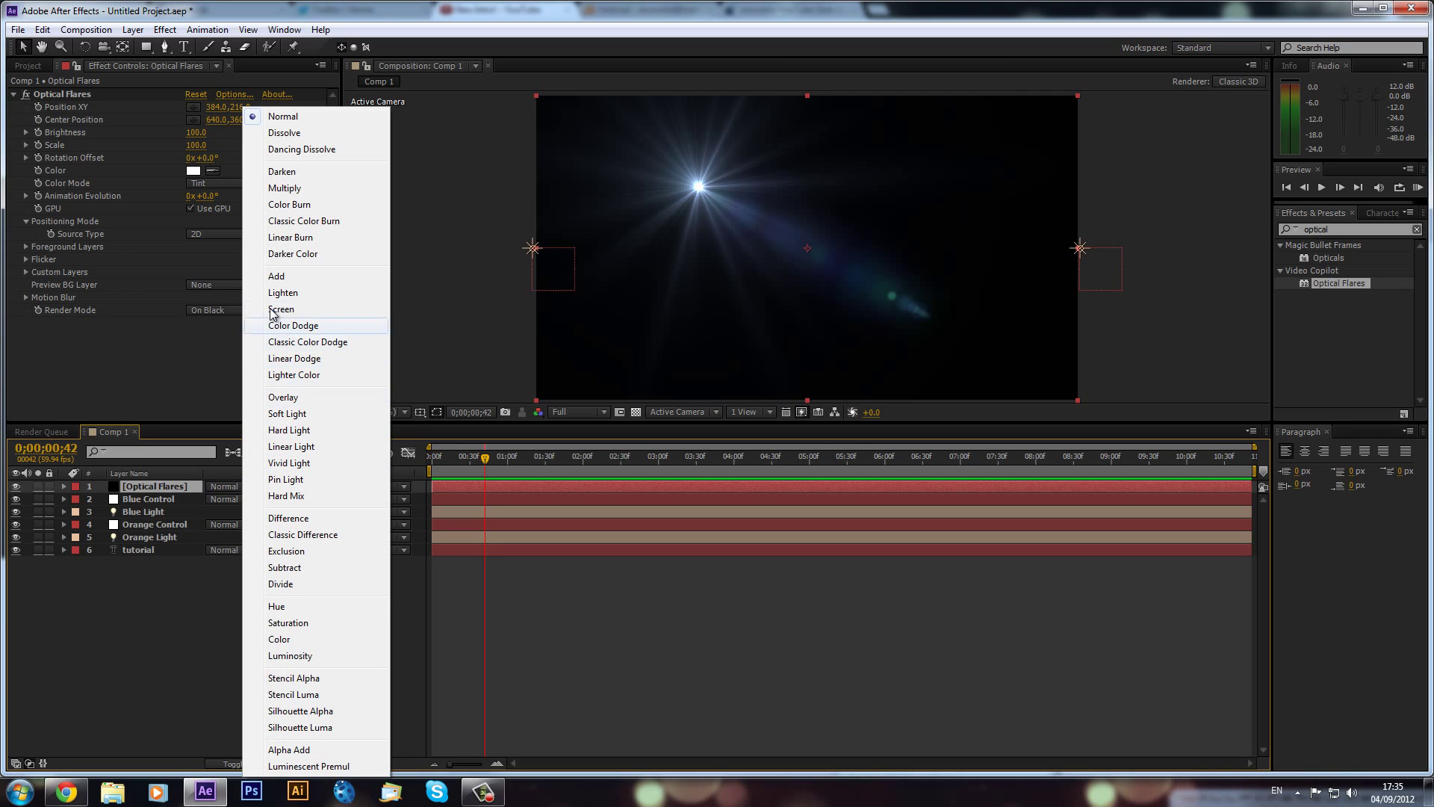
left_click(276, 276)
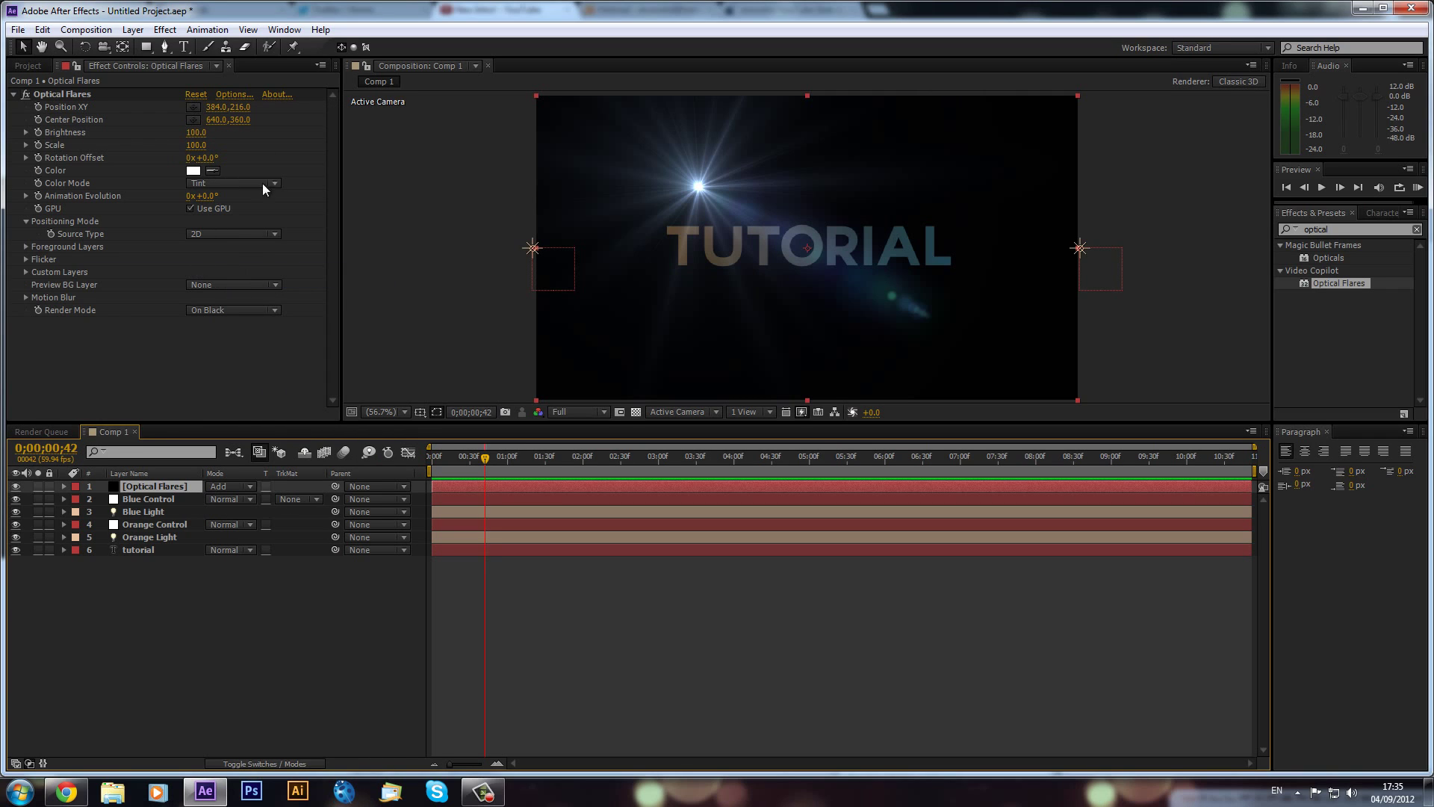
left_click(234, 94)
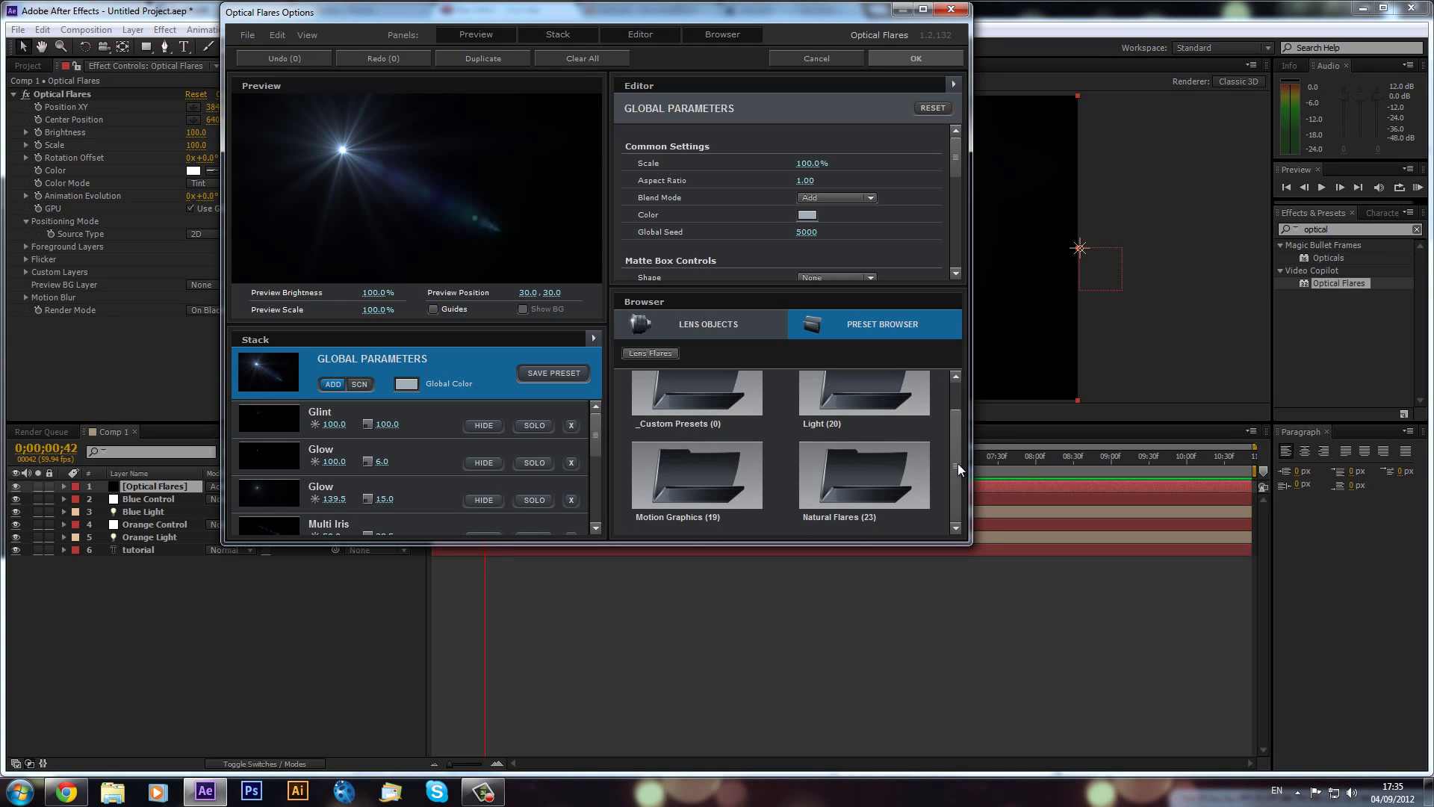
Step: Choose the Golden Sun preset from the Motion Graphics flare folder
left_click(696, 474)
scroll(871, 401, "down", 5)
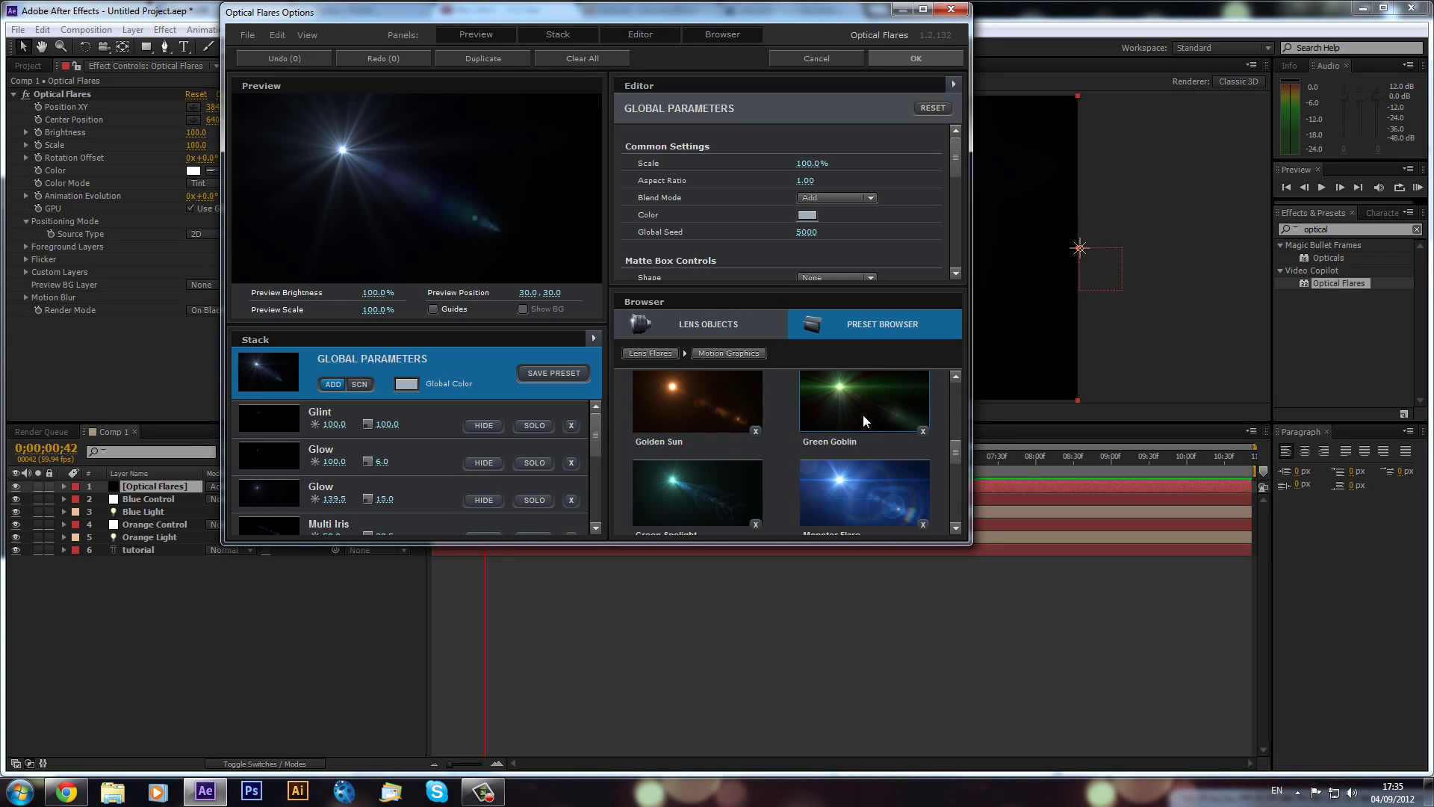
scroll(716, 408, "down", 2)
scroll(715, 407, "up", 2)
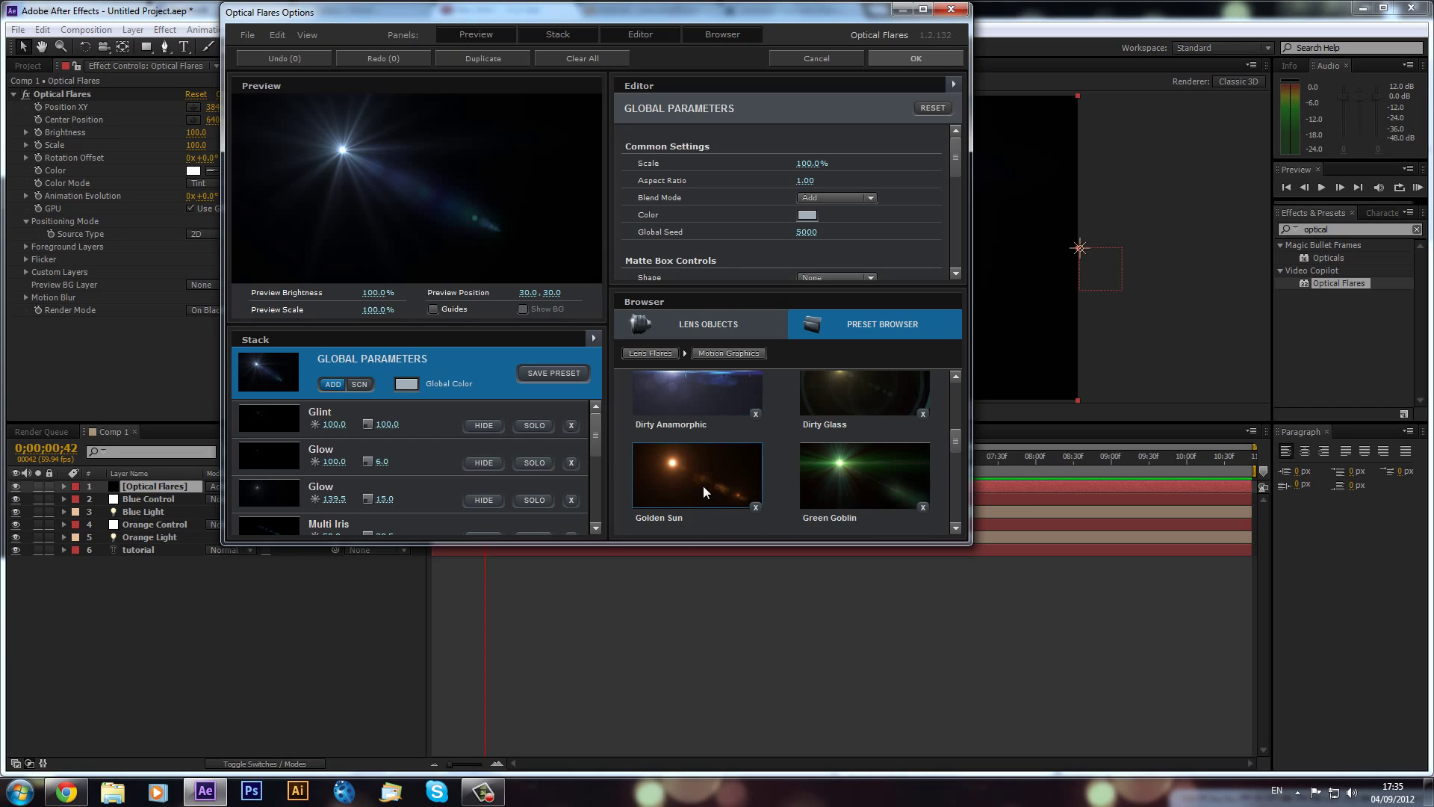
left_click(702, 485)
scroll(762, 469, "up", 2)
scroll(786, 472, "down", 2)
scroll(828, 518, "up", 1)
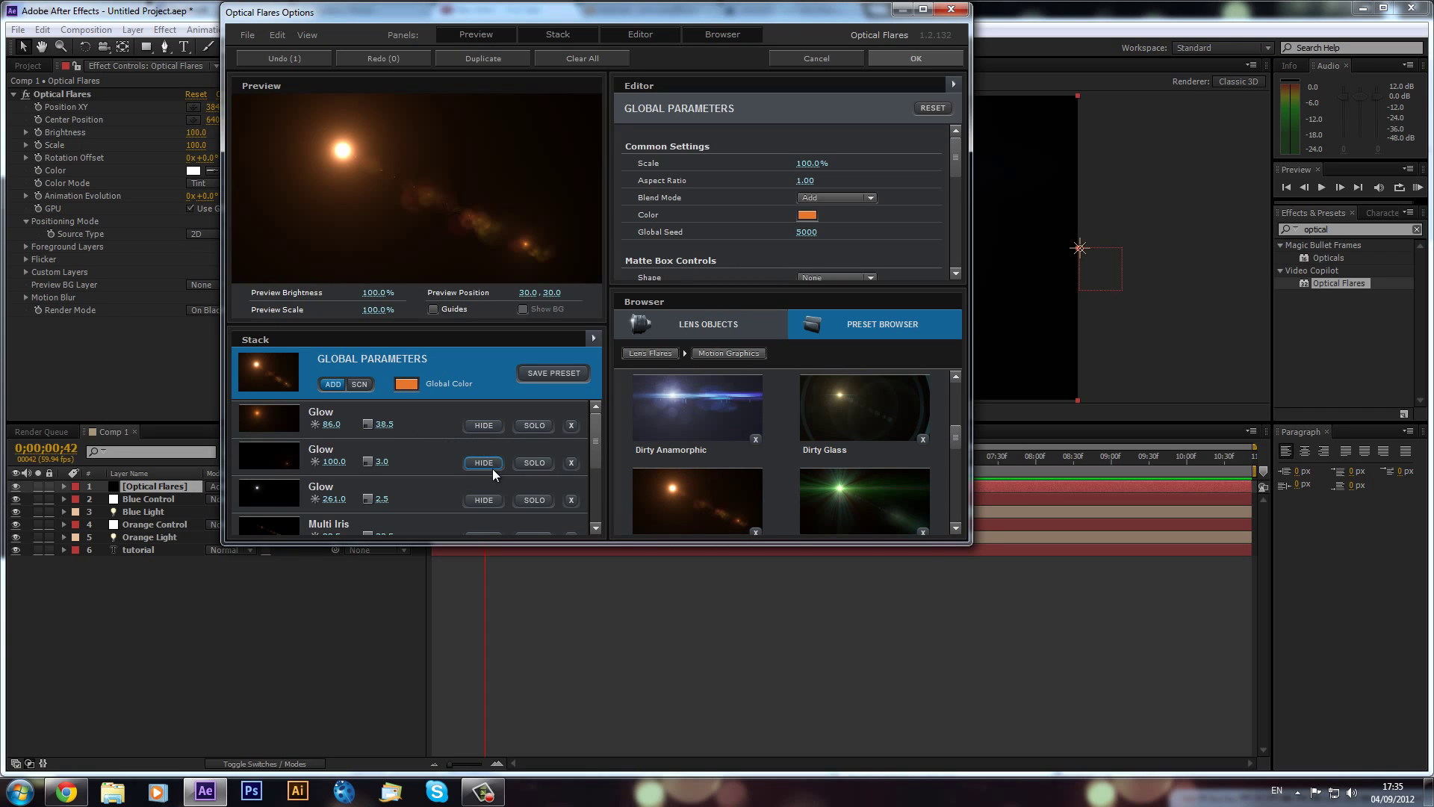
scroll(487, 469, "down", 1)
Step: Hide the three Multi Iris elements and the Glow 100.0 element
left_click_drag(601, 445, 599, 462)
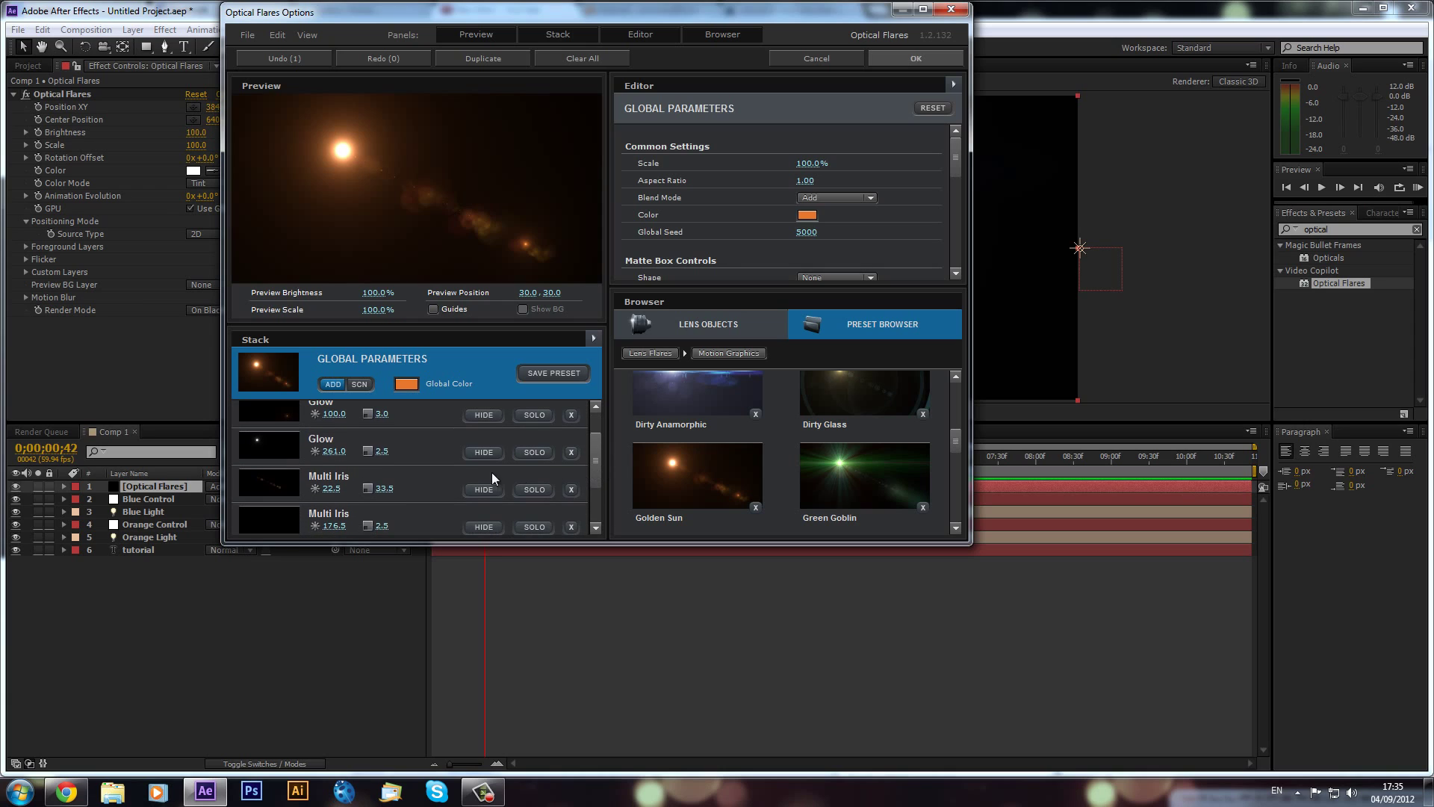
left_click(496, 488)
scroll(500, 518, "down", 1)
left_click(496, 523)
scroll(498, 509, "down", 1)
left_click(499, 520)
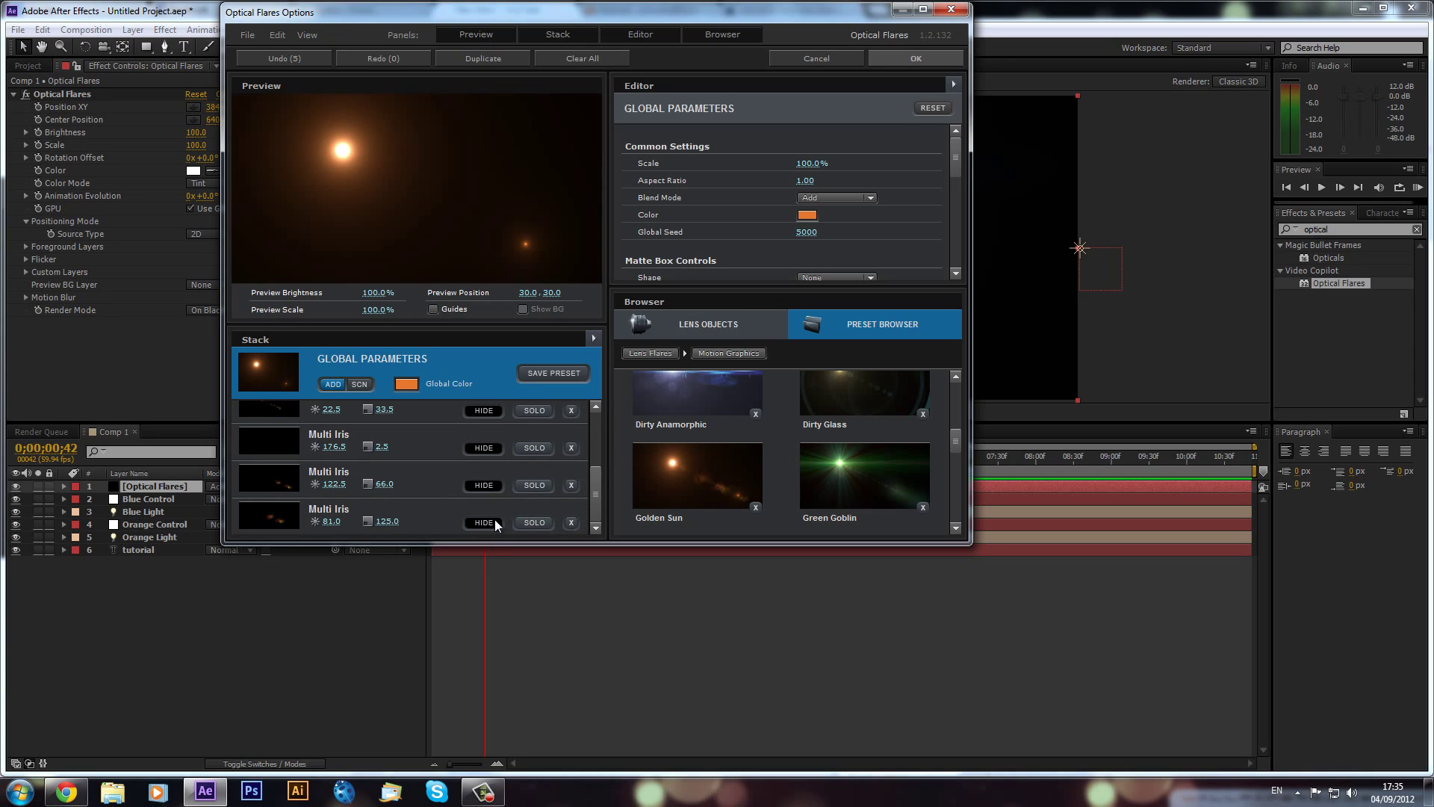
scroll(486, 514, "up", 3)
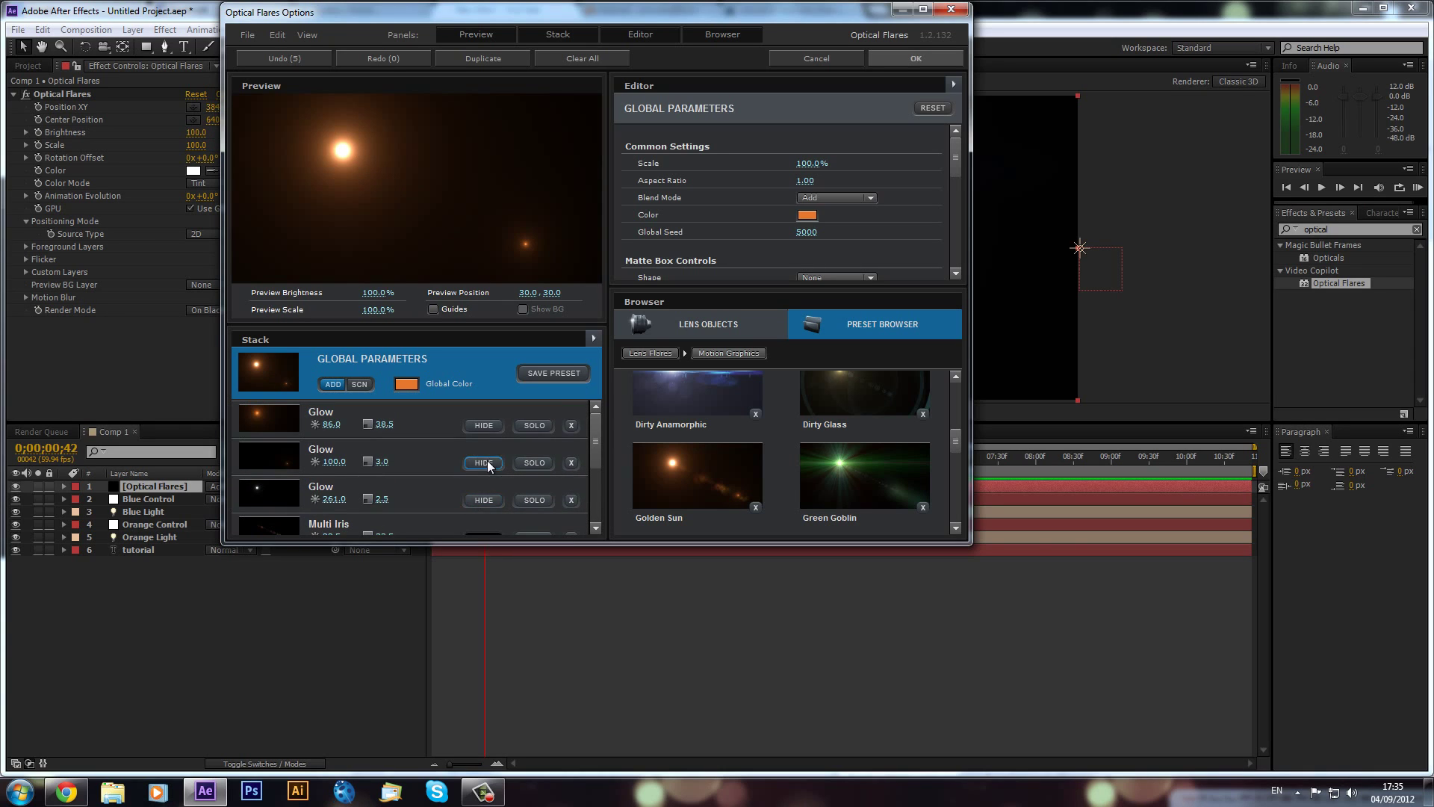
left_click(486, 463)
Step: Browse the lens objects and presets, then accept the flare settings with OK
left_click(700, 329)
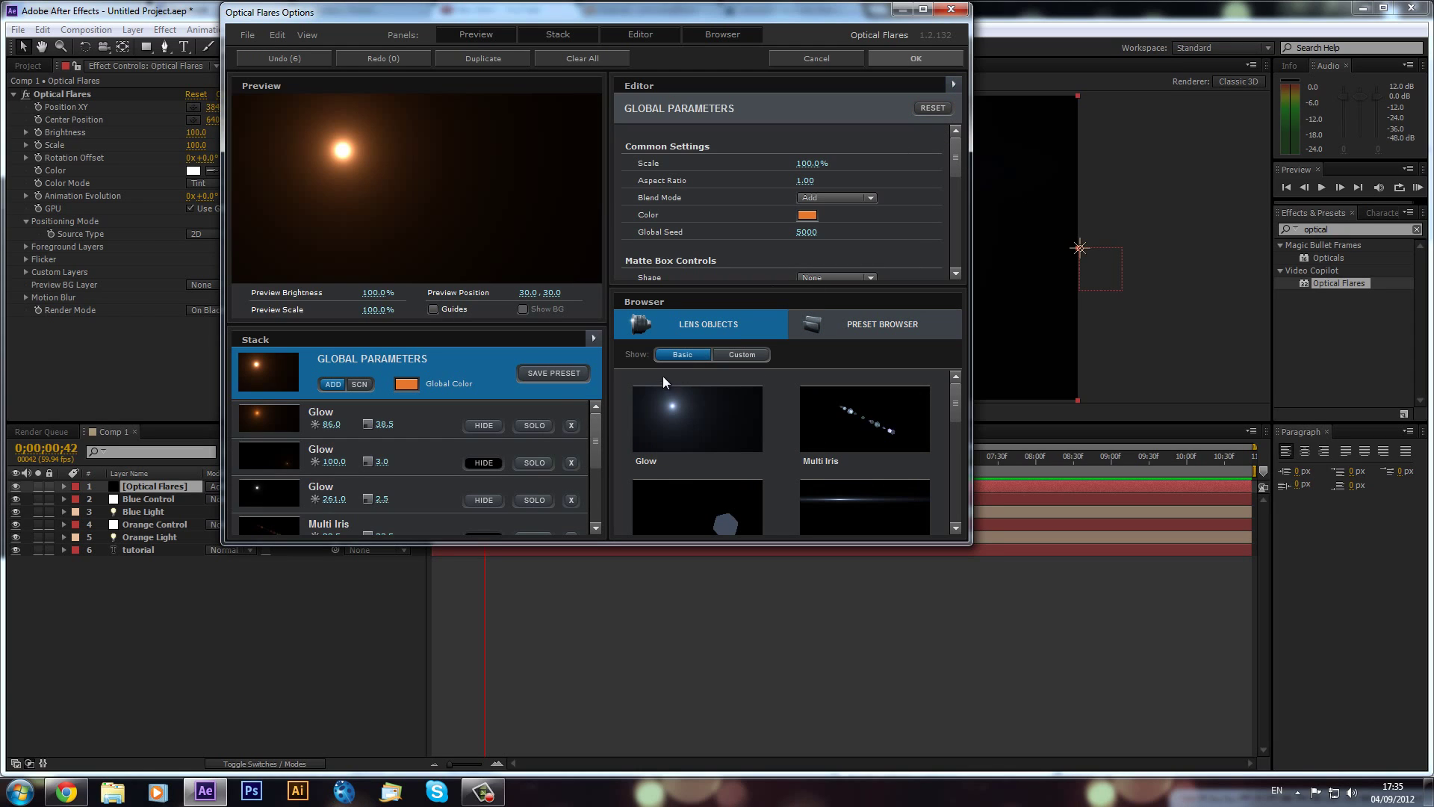
left_click(862, 322)
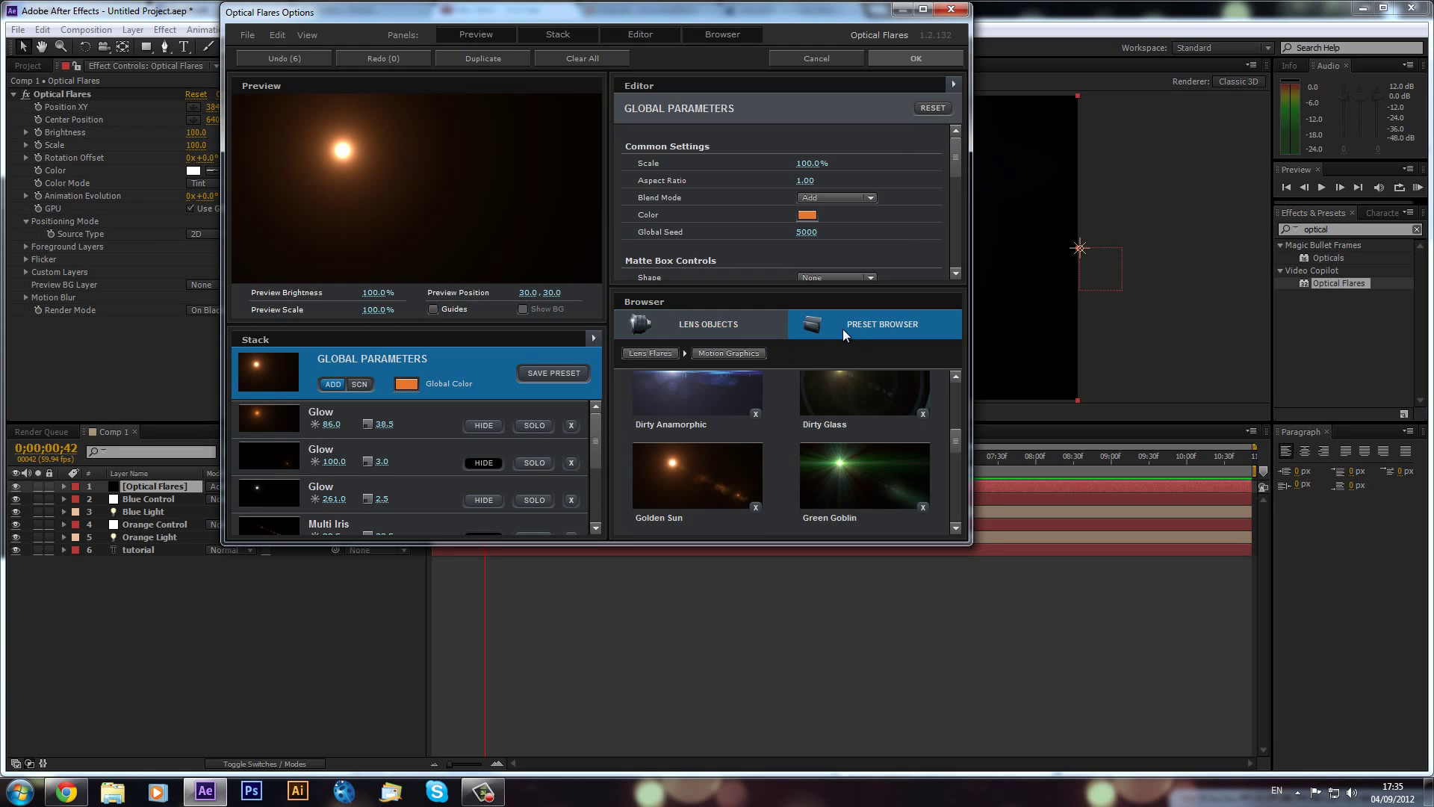
left_click(691, 355)
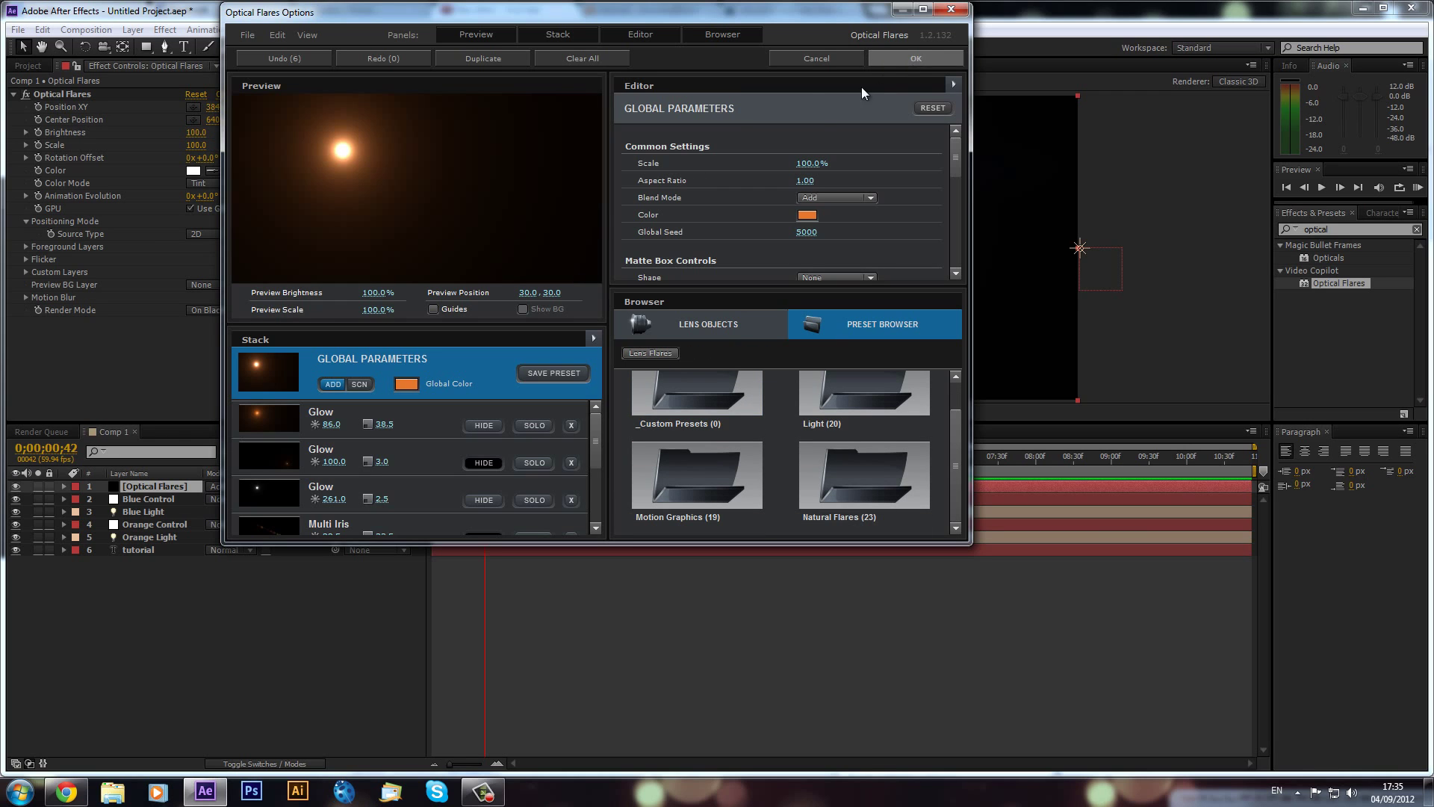
left_click(947, 58)
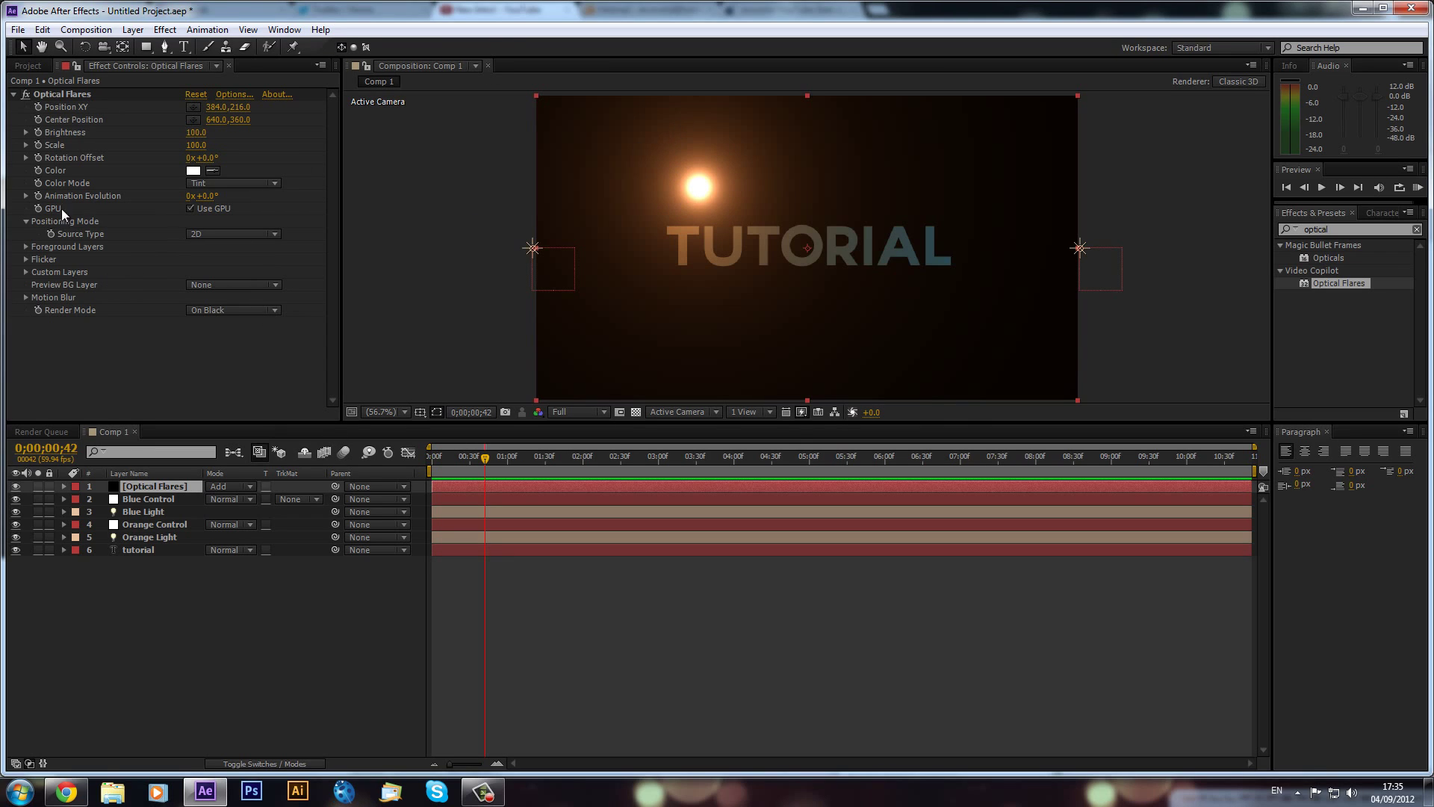
Step: Set the Optical Flares Source Type to Track Lights
left_click(204, 235)
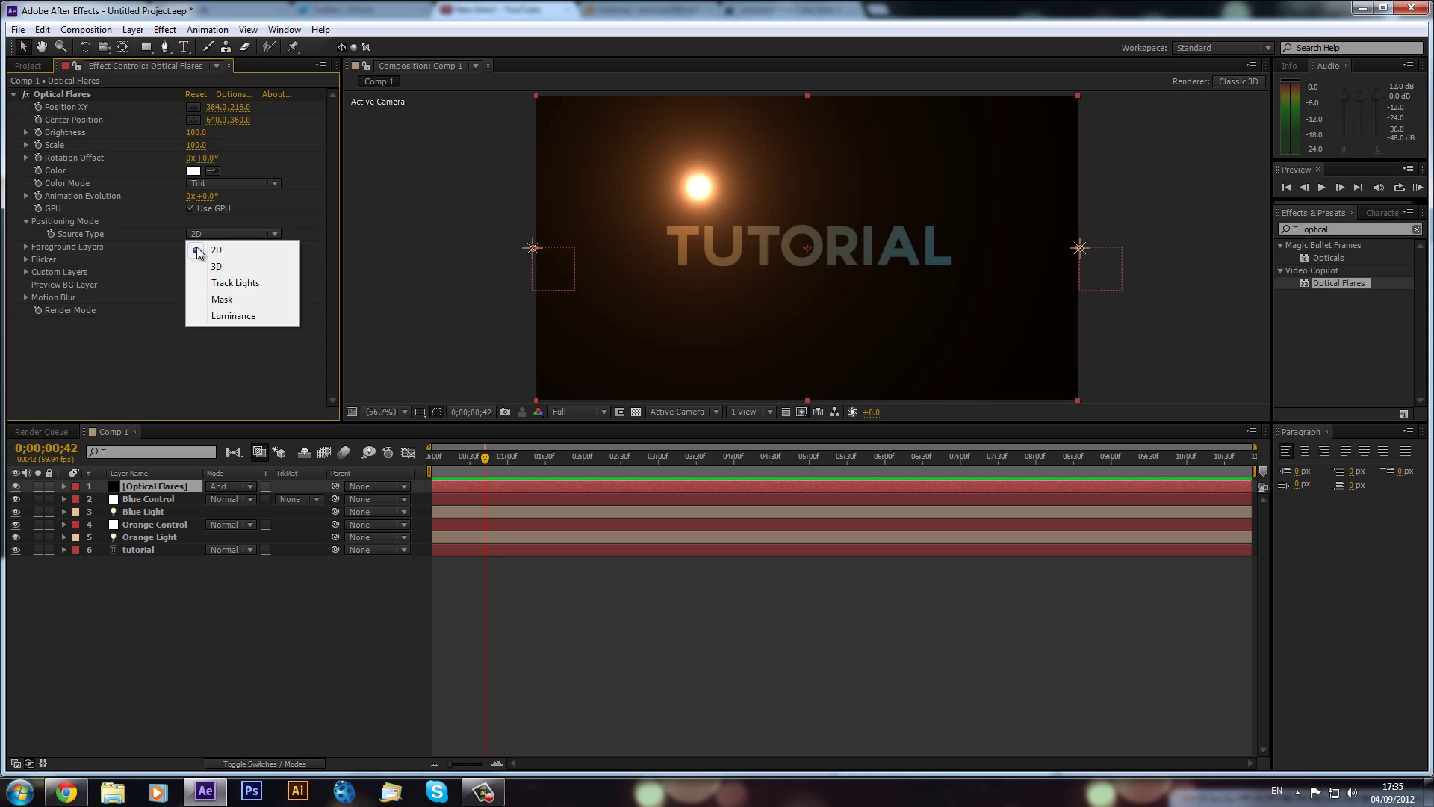
left_click(212, 288)
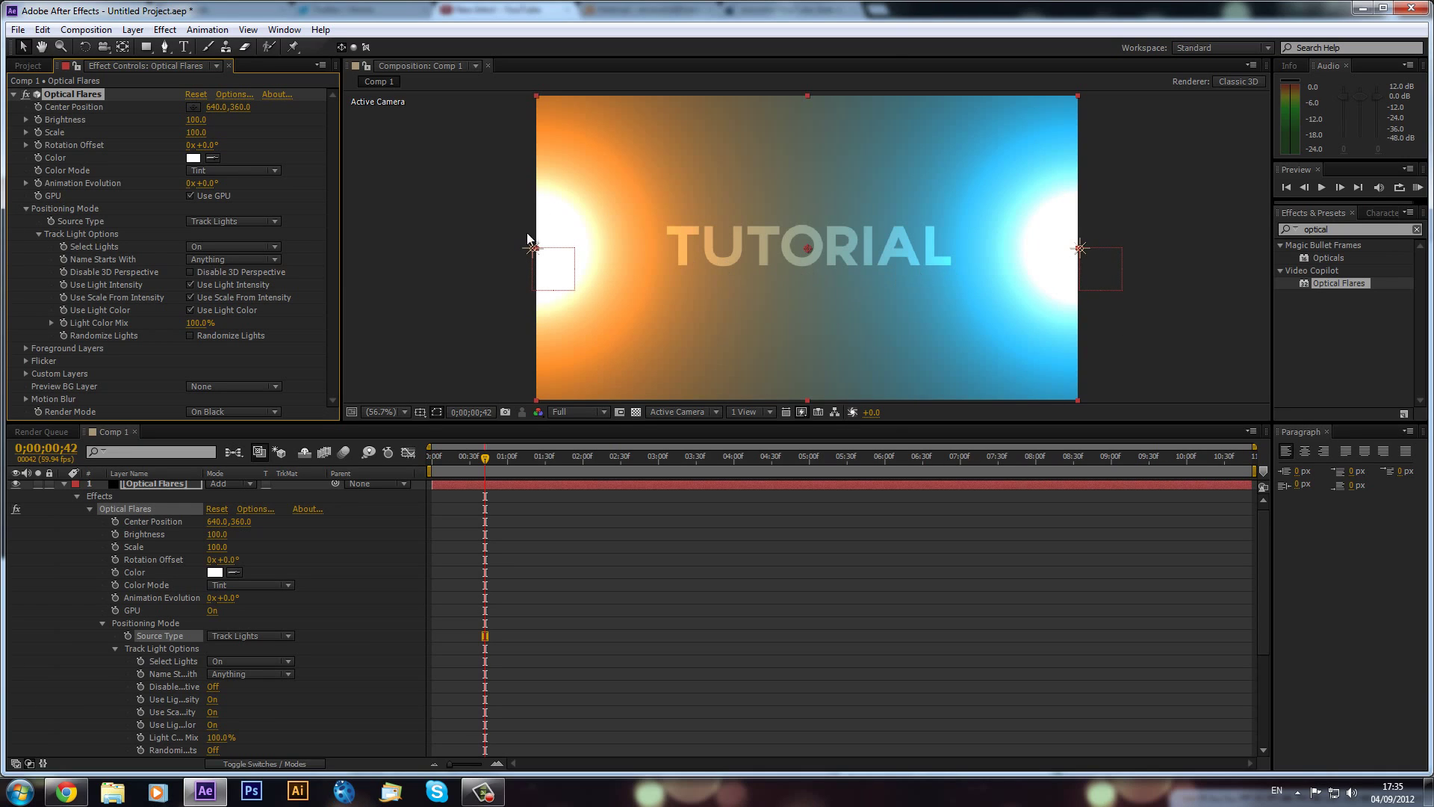
scroll(137, 495, "up", 1)
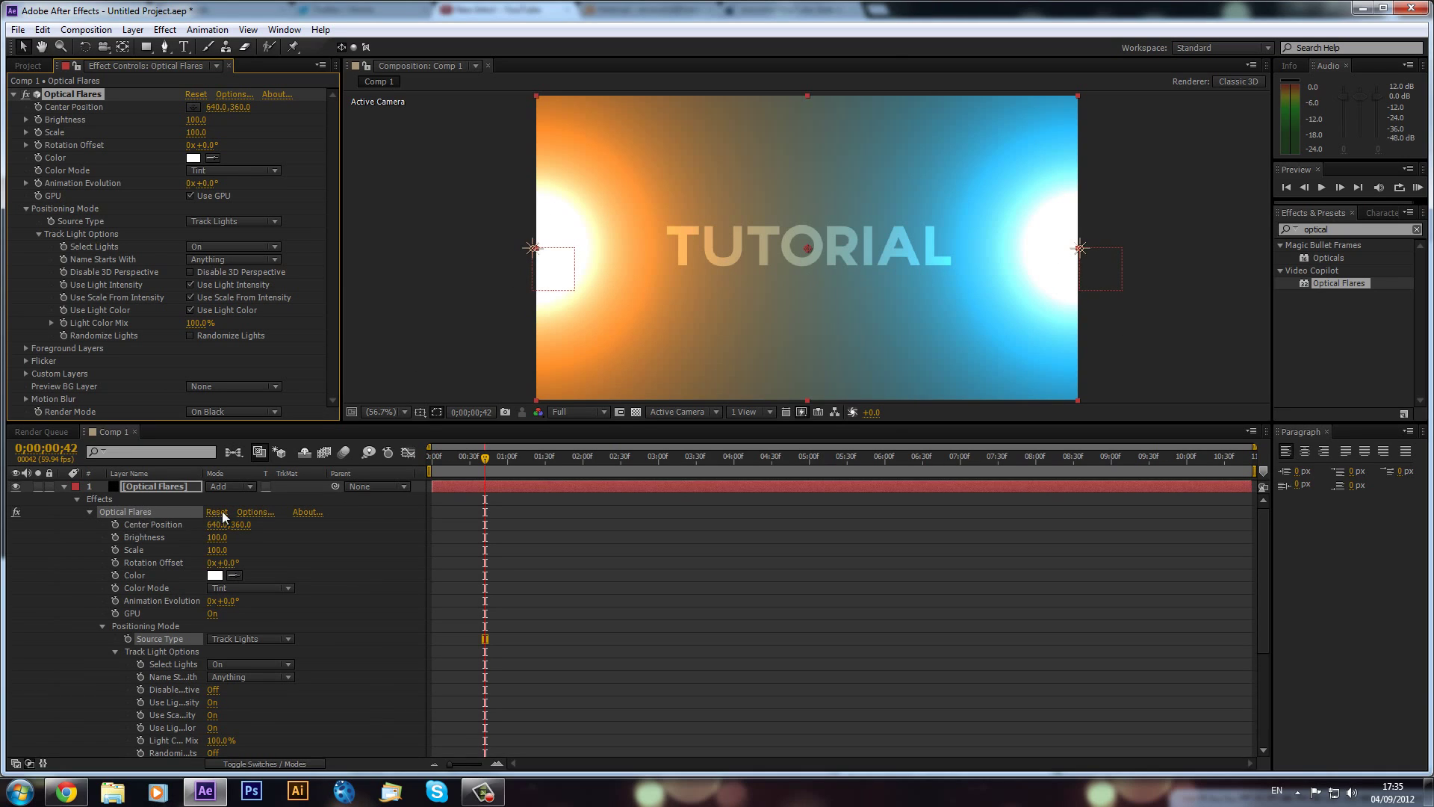
left_click(65, 487)
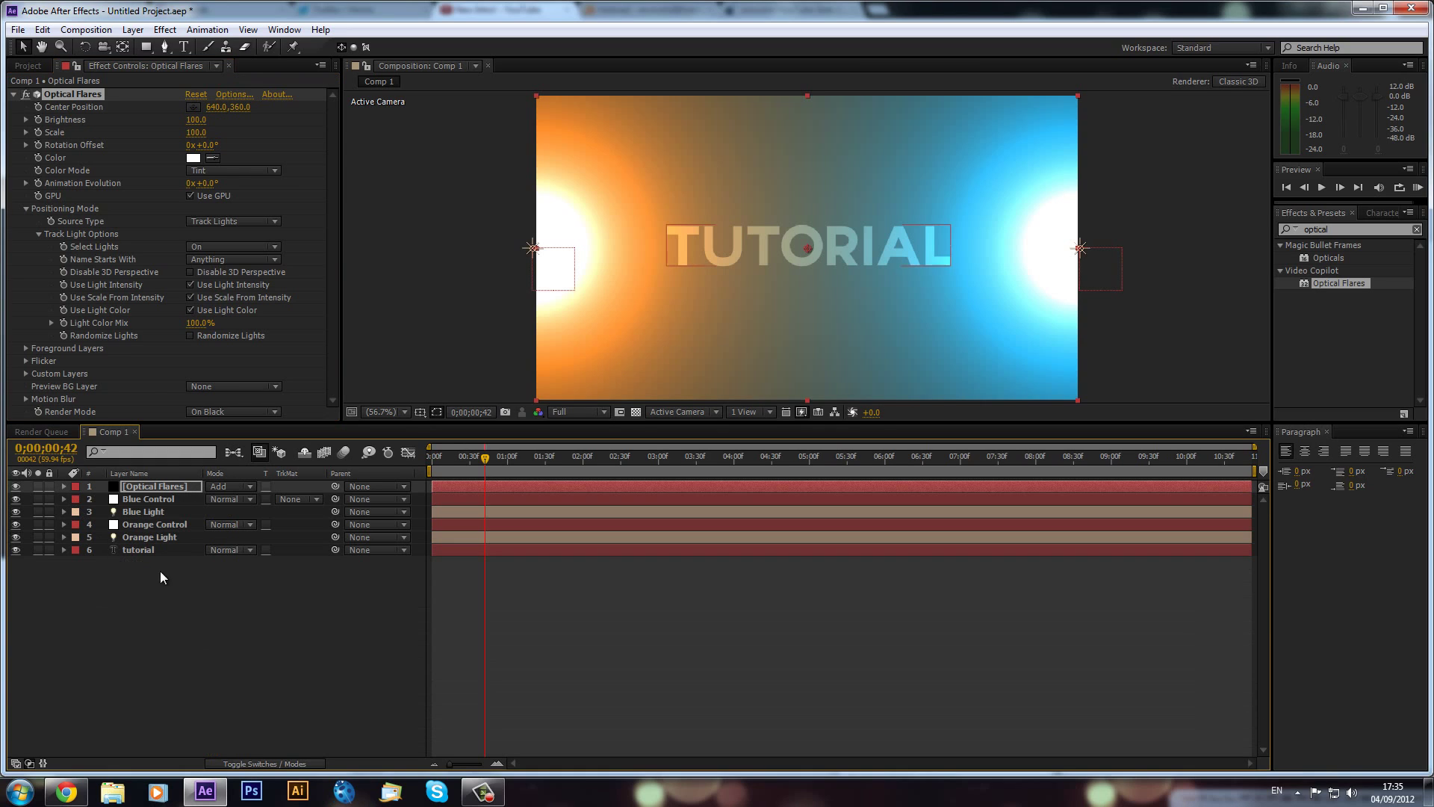
Step: Test-move Blue Control's Position, undo it, and collapse the property
left_click(160, 502)
key("p")
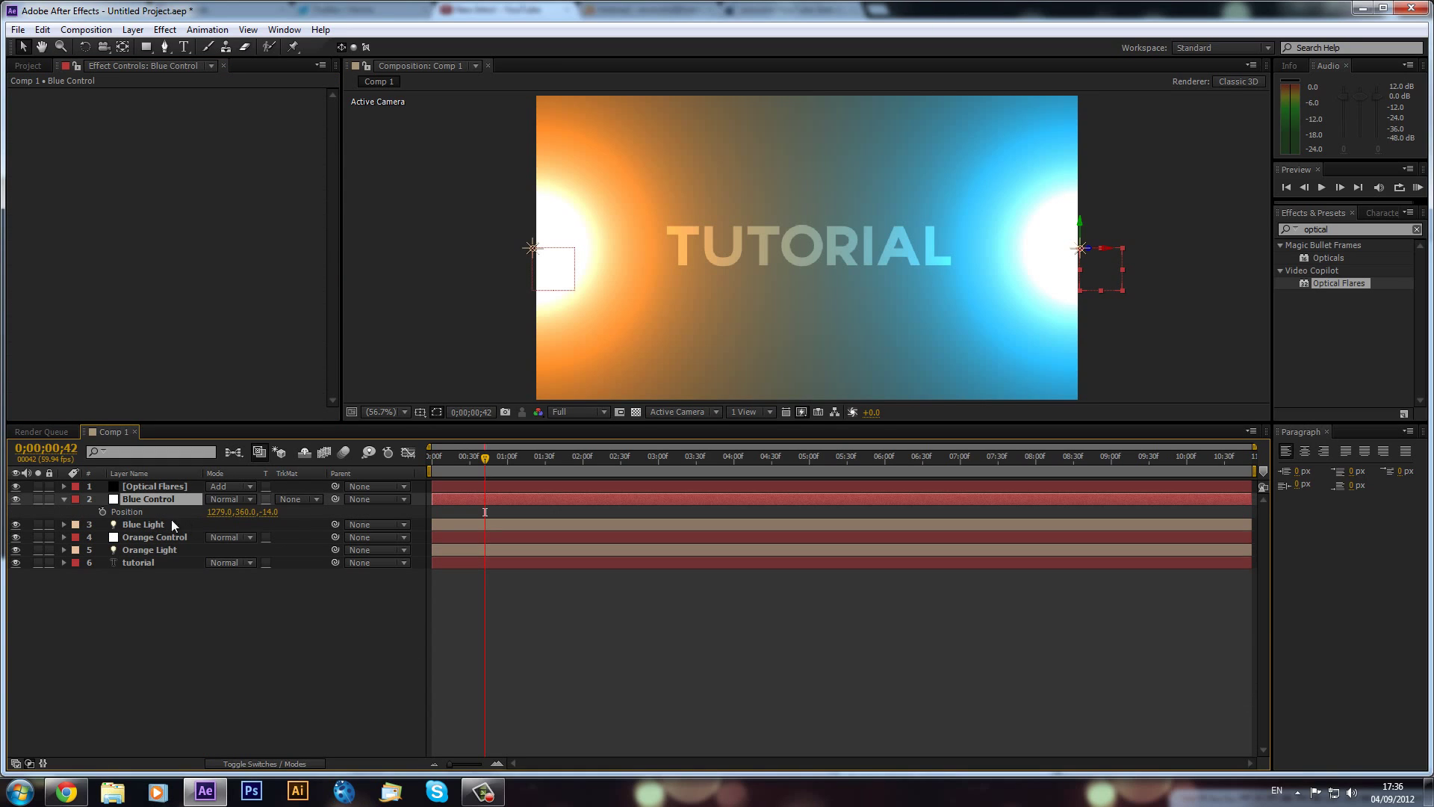
mouse_move(217, 513)
left_mouse_down()
mouse_move(188, 518)
mouse_move(201, 536)
left_mouse_up()
key("ctrl+z")
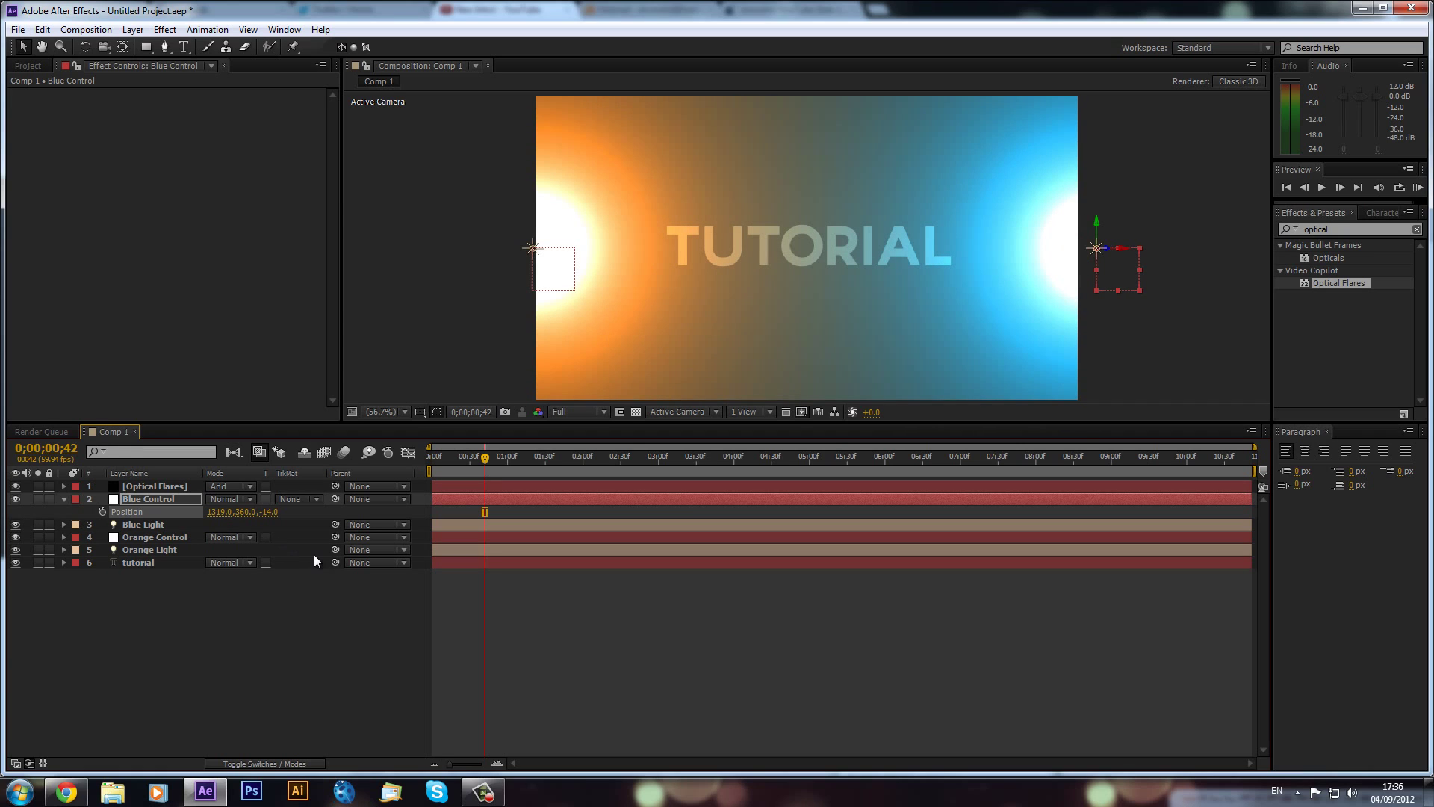
left_click(298, 651)
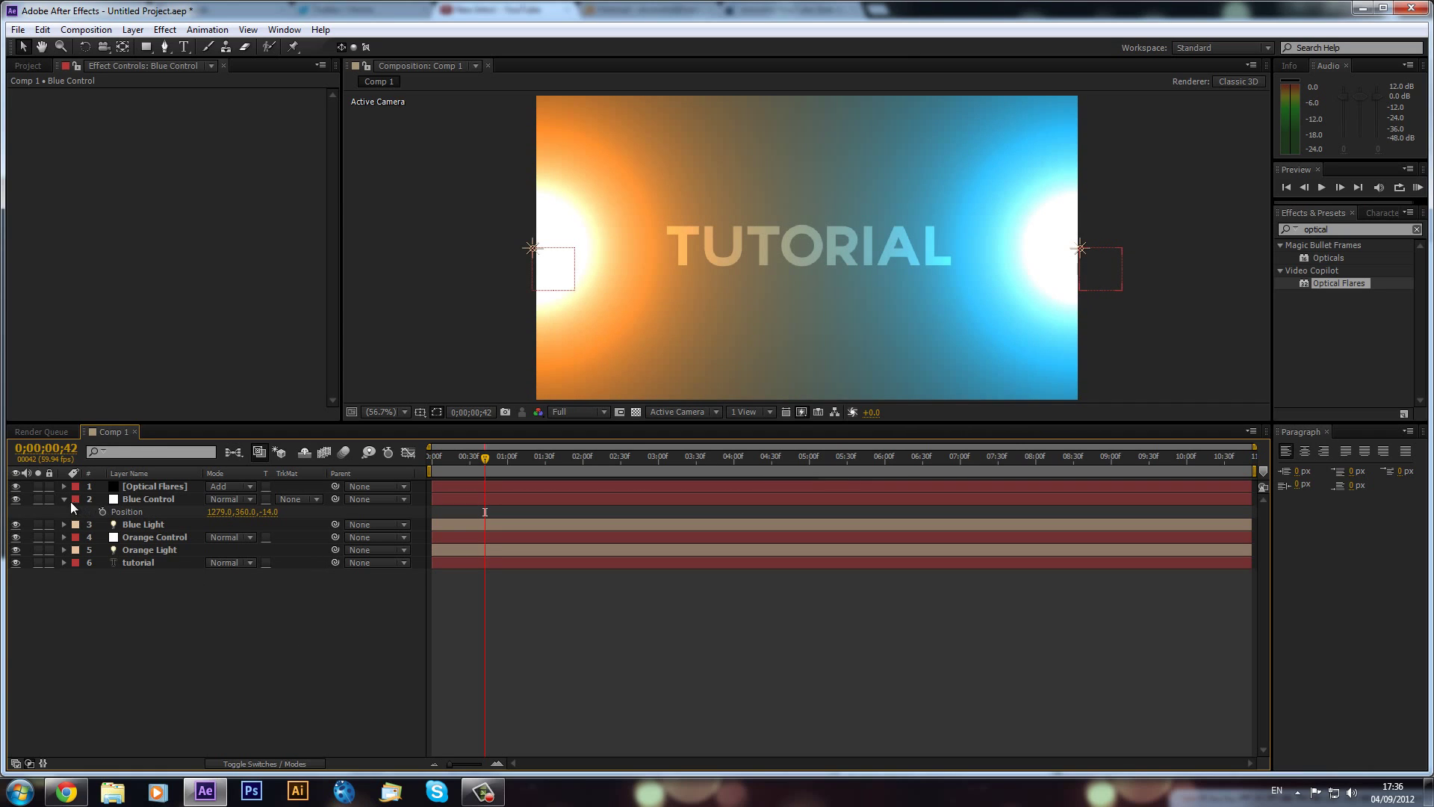
left_click(63, 498)
left_click(151, 487)
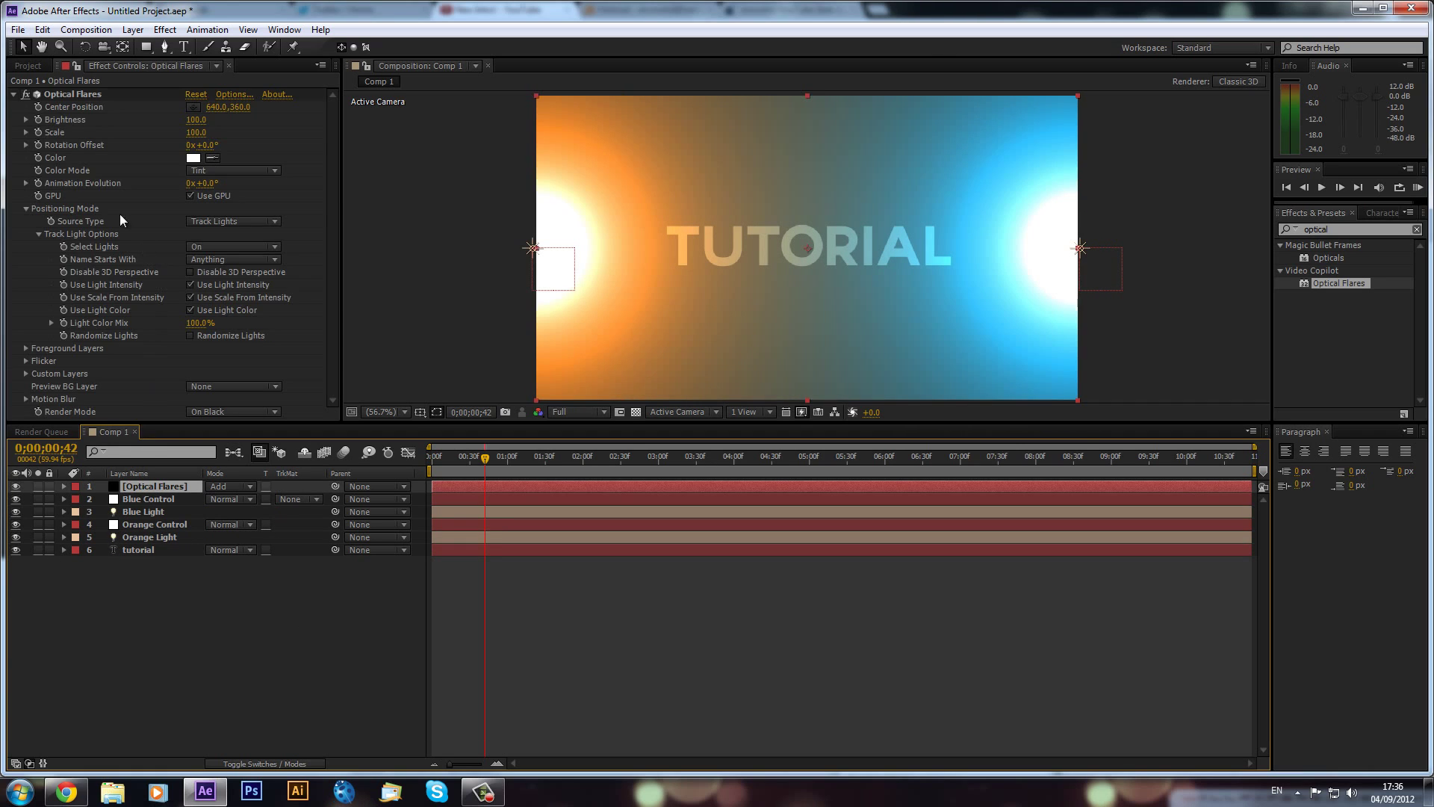
Step: Set the flare Scale to 50 and Flicker Speed and Amount to 25 each
left_click(198, 133)
key("Return")
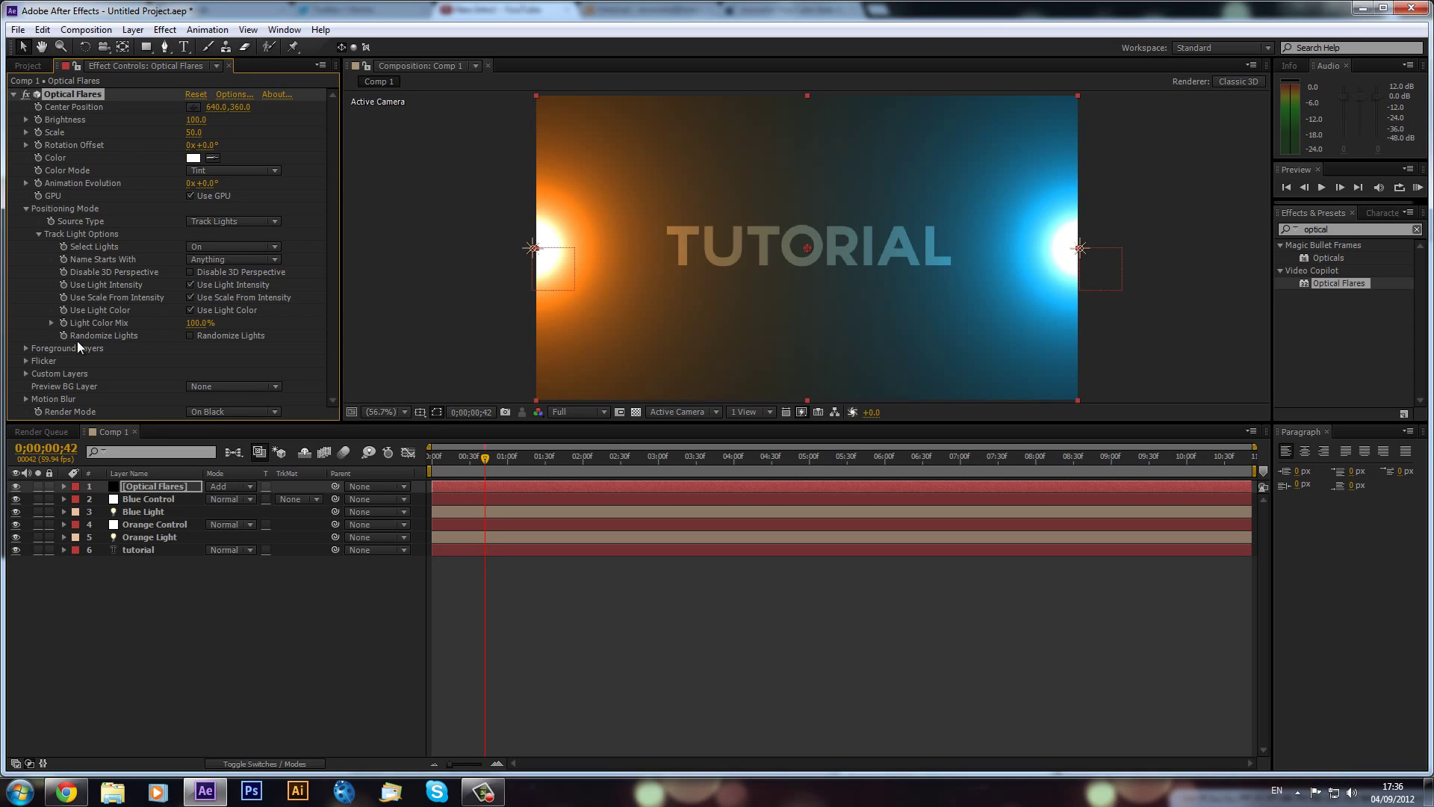
left_click(27, 360)
left_click(192, 375)
type("25")
key("Return")
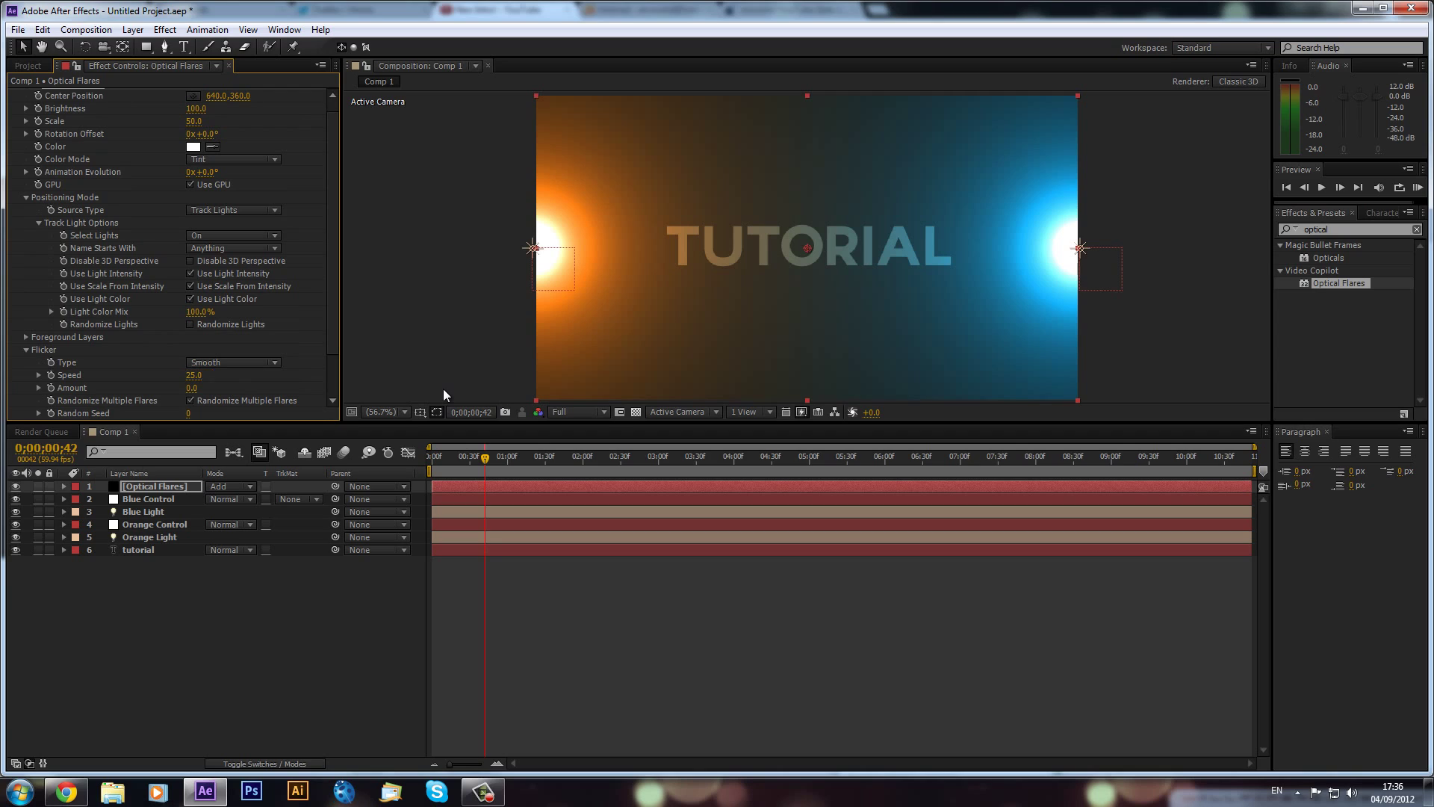
left_click(192, 388)
type("25")
key("Return")
Step: Scrub the timeline to preview the flicker, returning near 0;00;01;43
left_click_drag(572, 471, 1118, 523)
left_click_drag(860, 557, 545, 658)
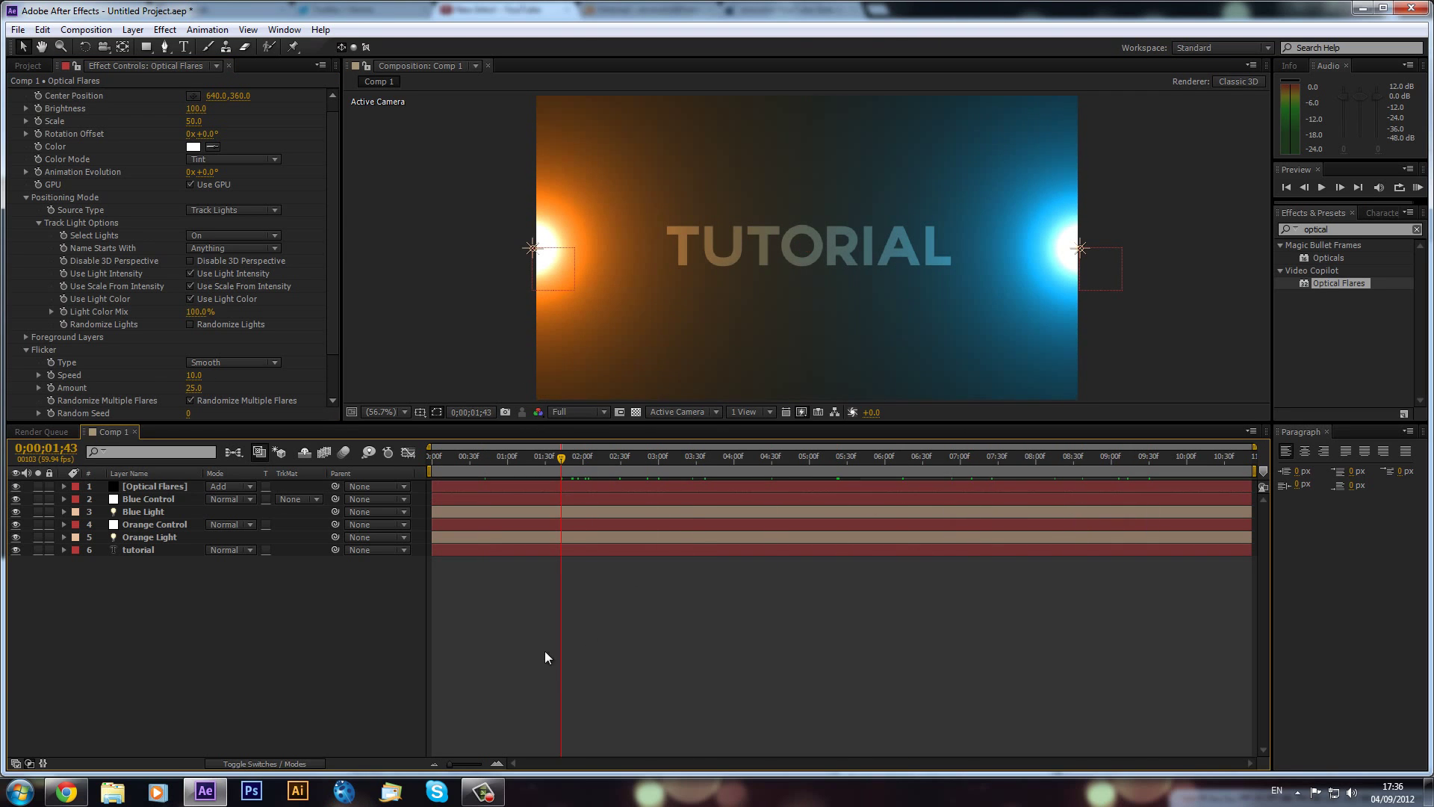
left_click(142, 498)
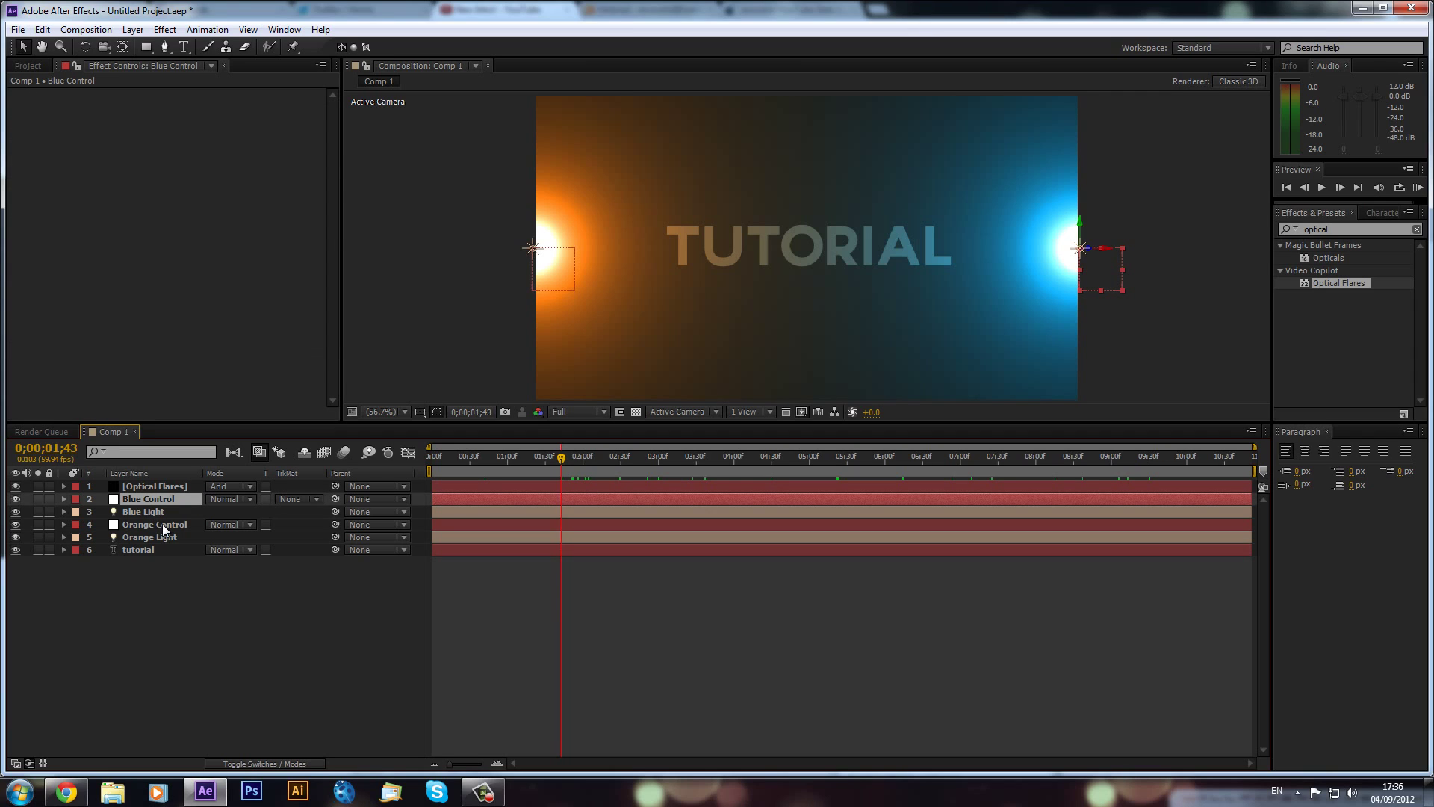
Step: Scale the tutorial layer to 177% and drag it in the viewer to centre it between the flares
key("a")
key("a")
key("a")
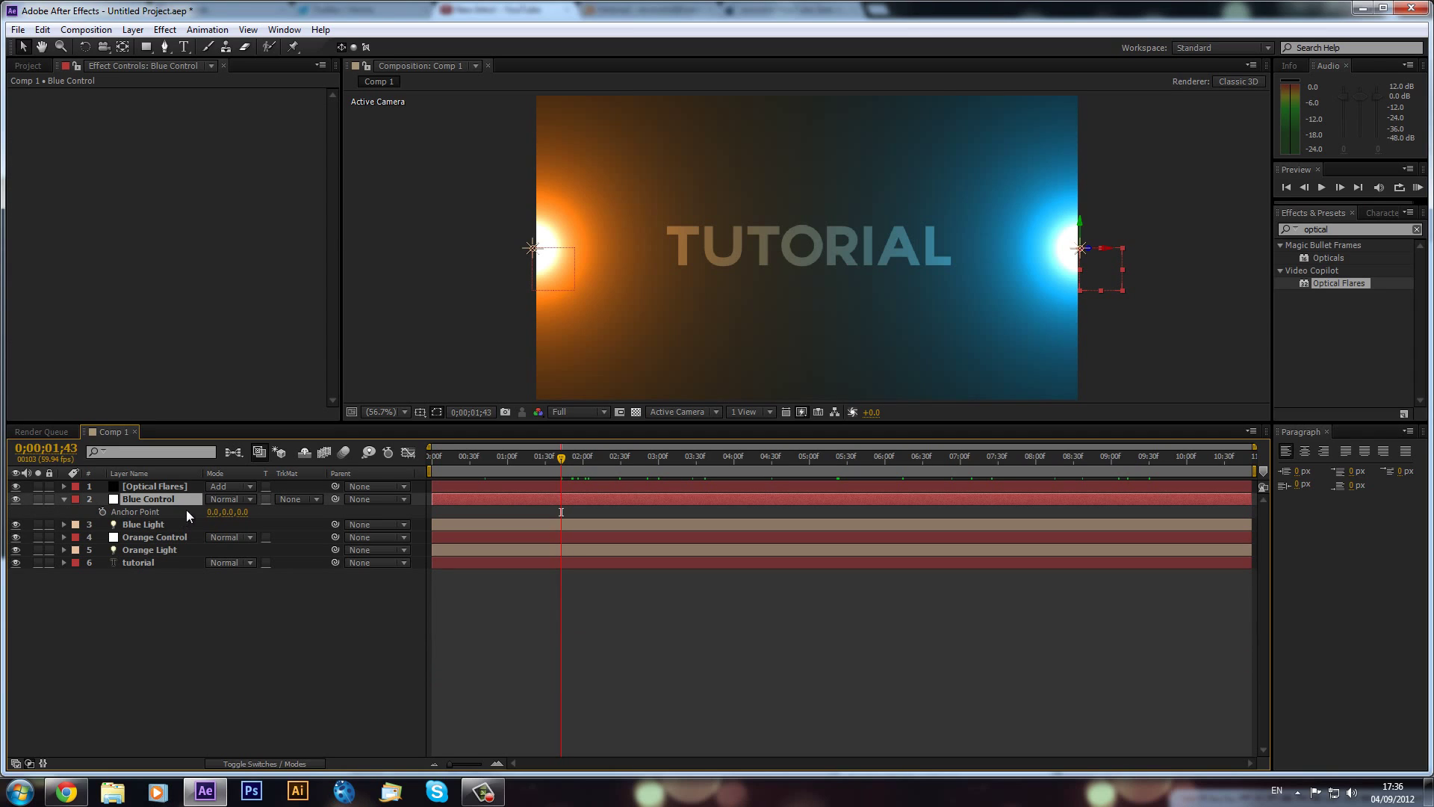
left_click(159, 556)
key("s")
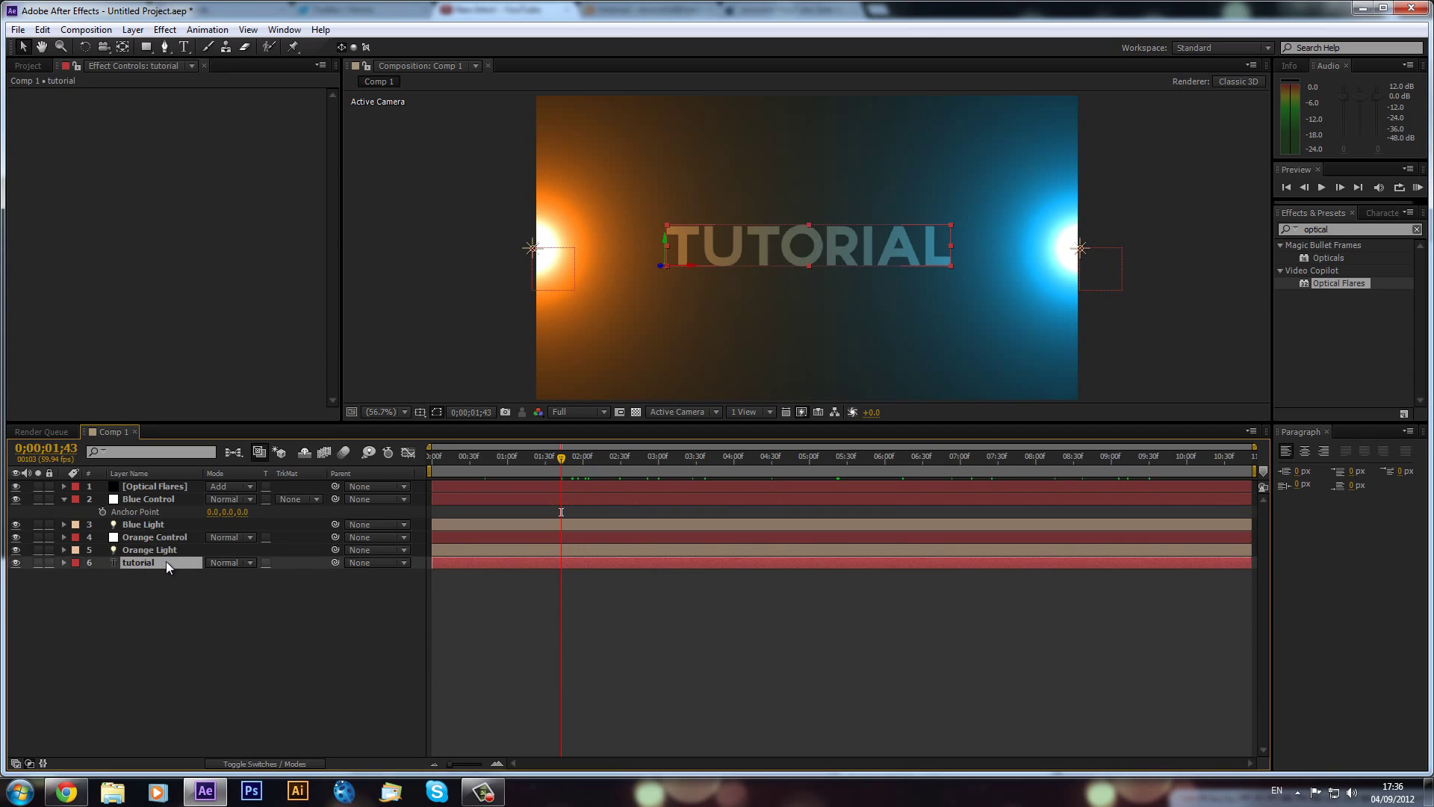
left_click_drag(236, 584, 363, 569)
left_click_drag(962, 235, 863, 246)
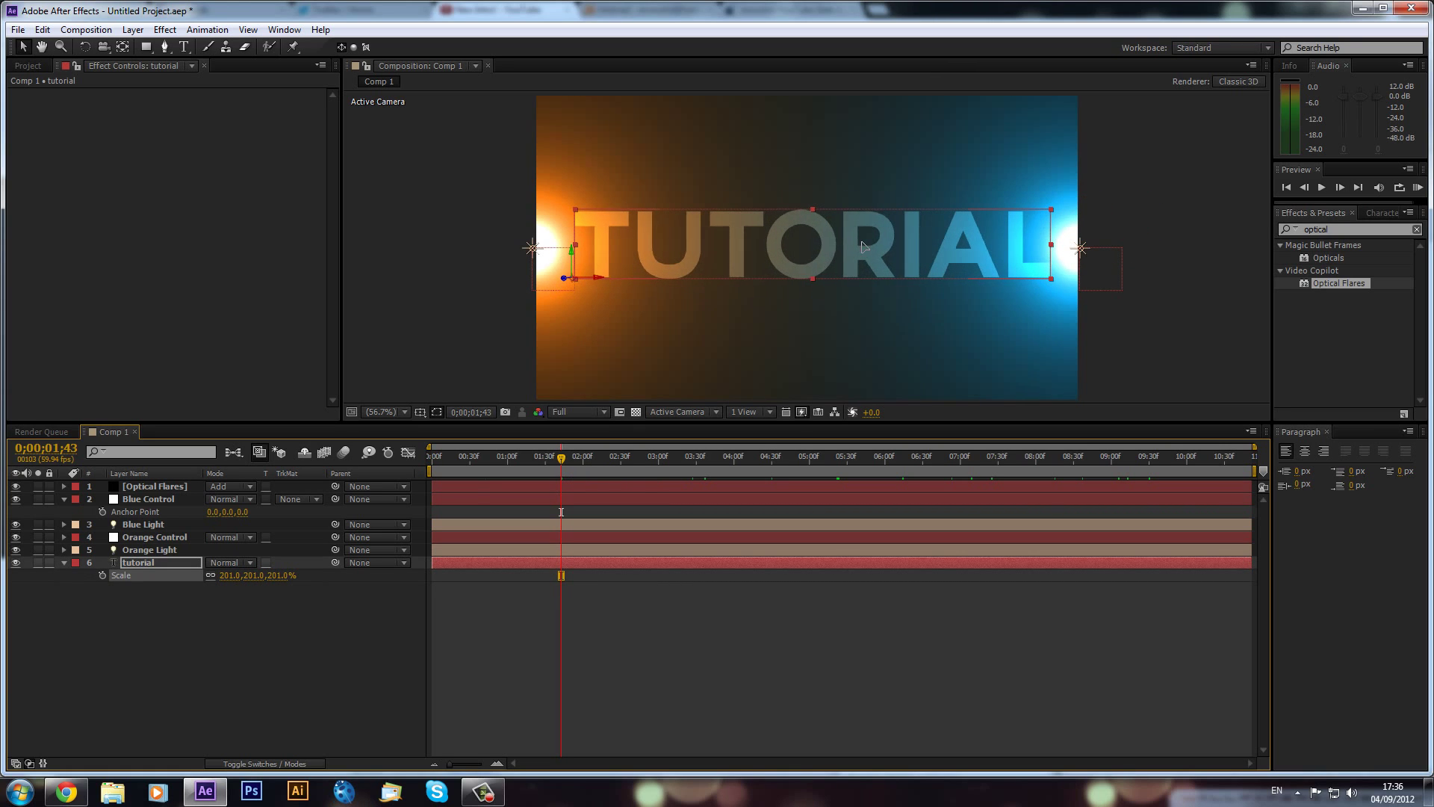
left_click(857, 643)
left_click_drag(226, 578, 207, 578)
left_click_drag(867, 274, 896, 274)
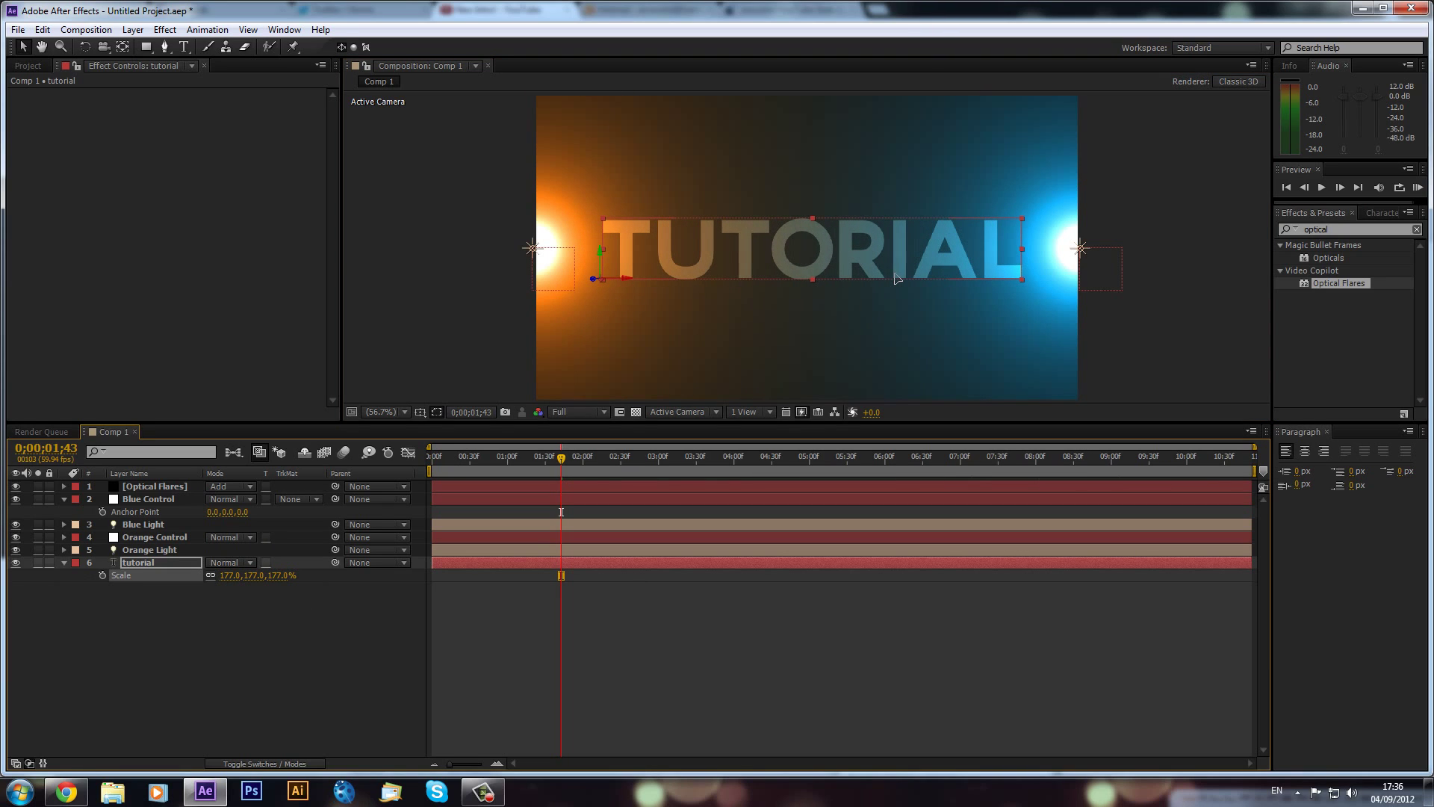
left_click(733, 615)
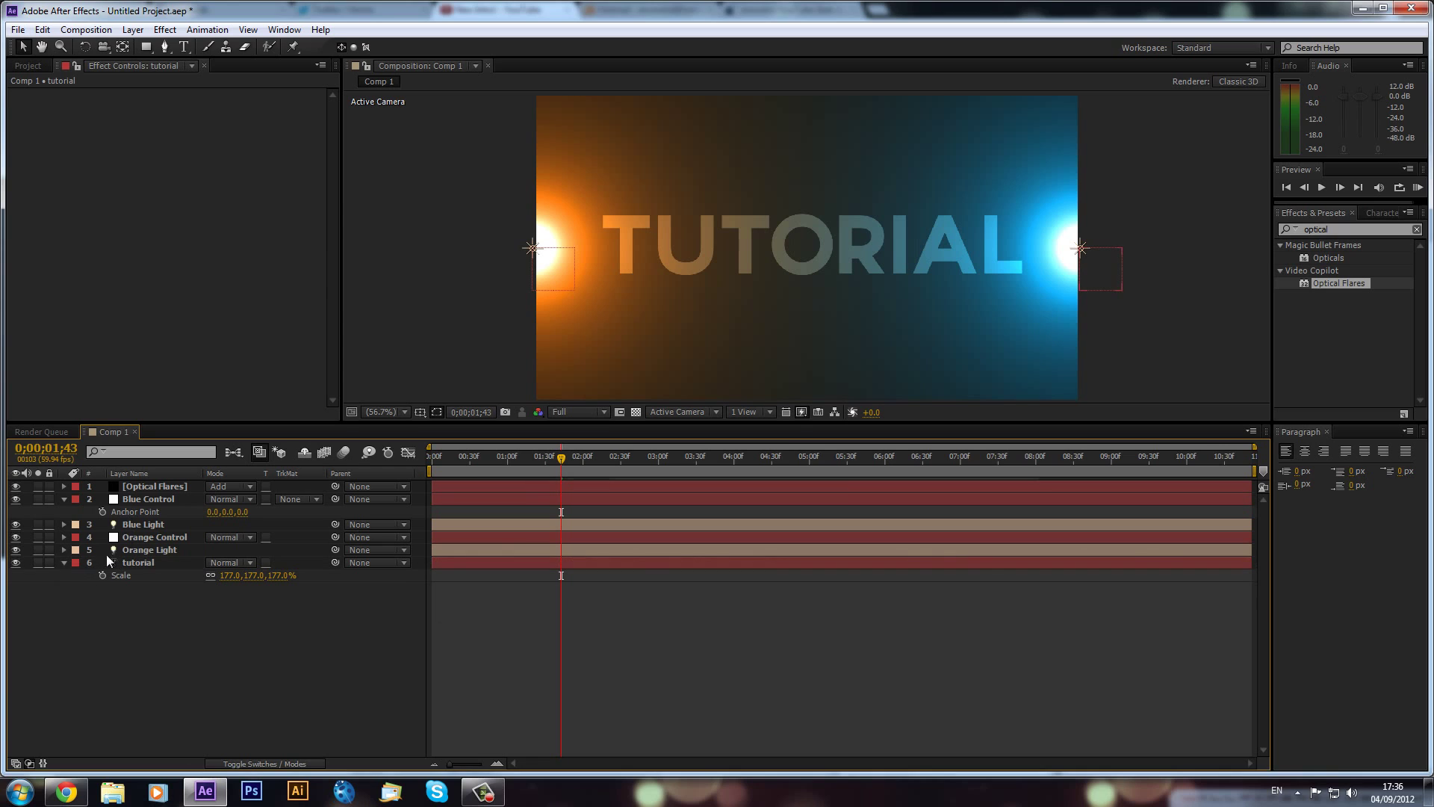
left_click(64, 562)
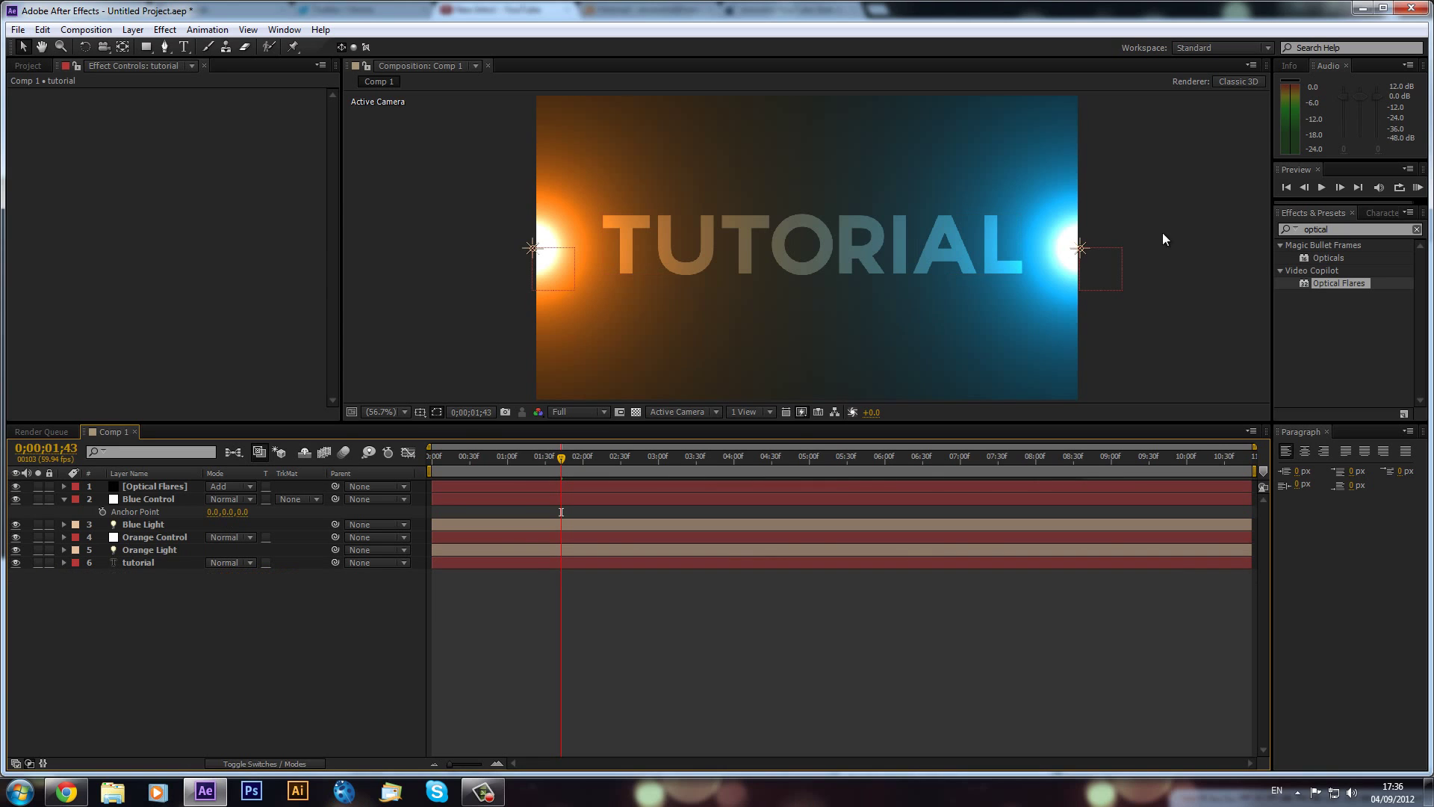
Step: Switch Comp 1's renderer to Ray-traced 3D with ray-tracing quality 1 (Draft)
left_click(1234, 82)
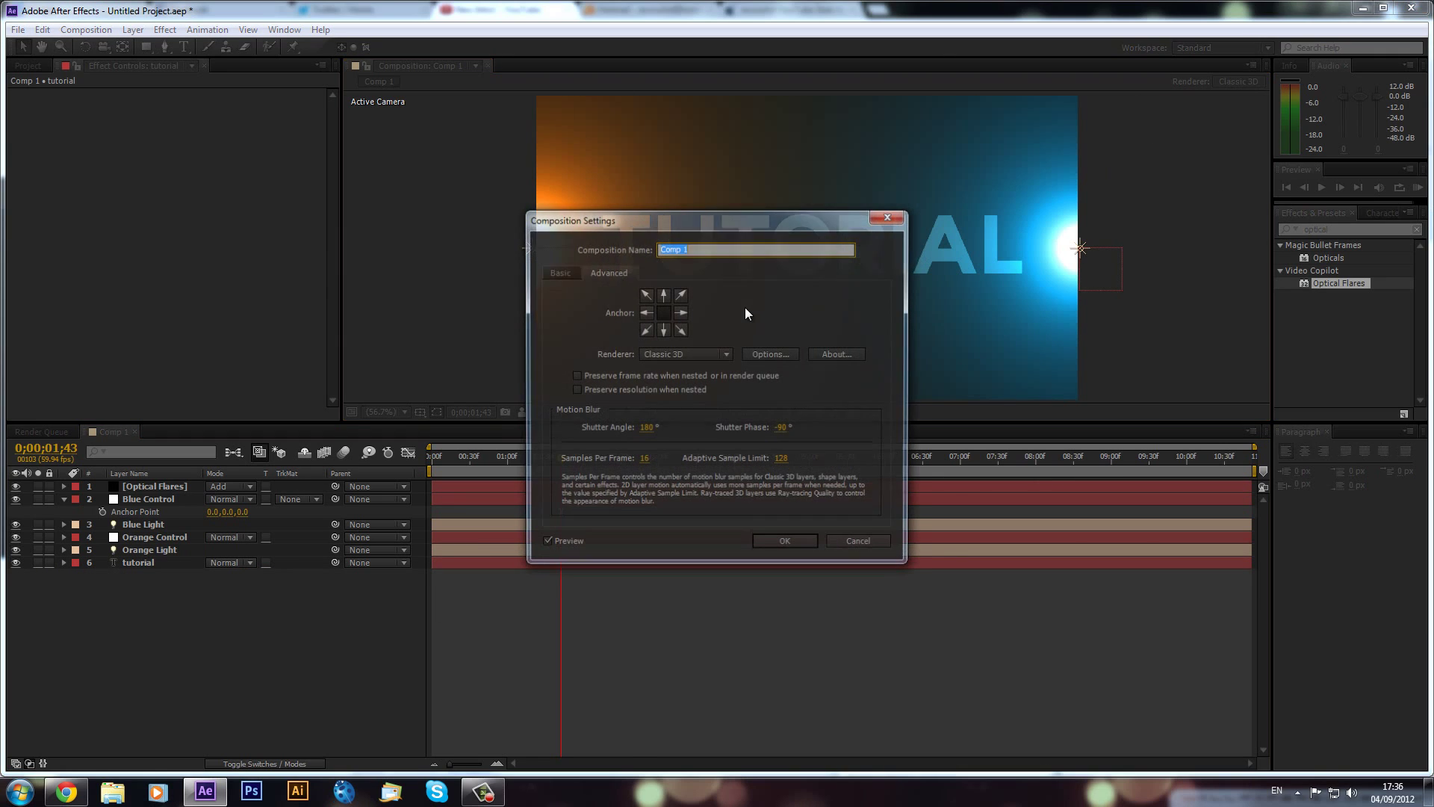
left_click(683, 355)
left_click(663, 391)
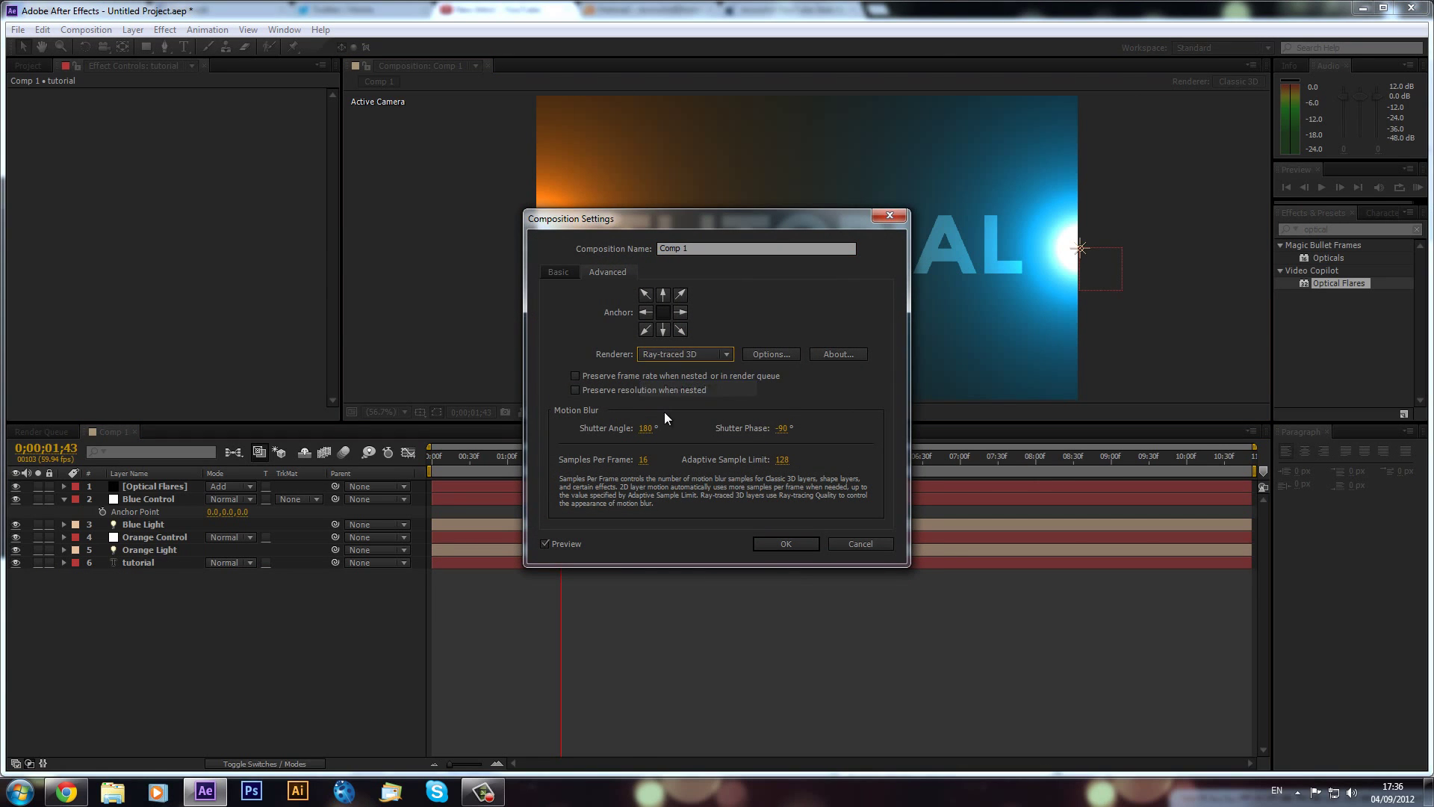
left_click(774, 355)
left_click(687, 308)
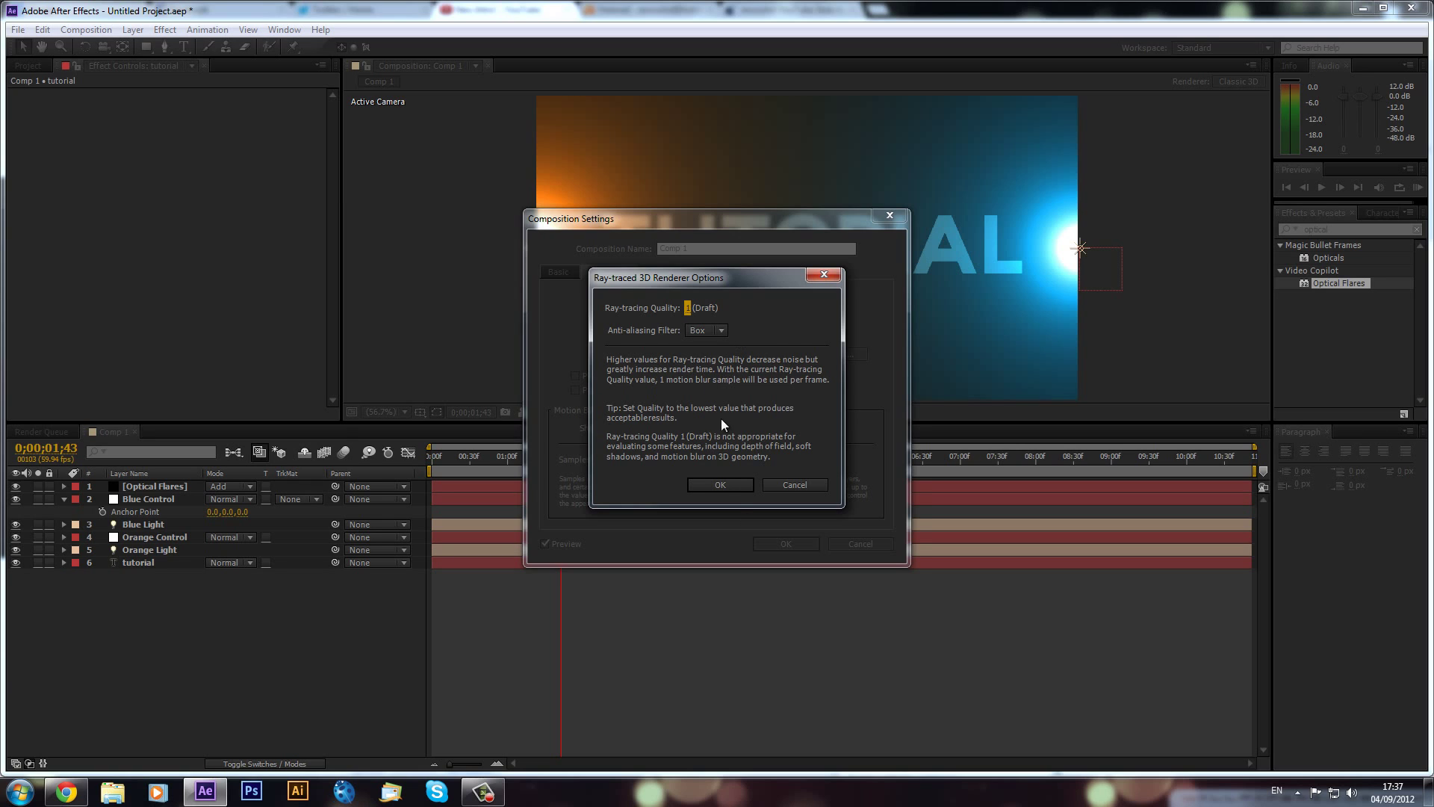
left_click(719, 486)
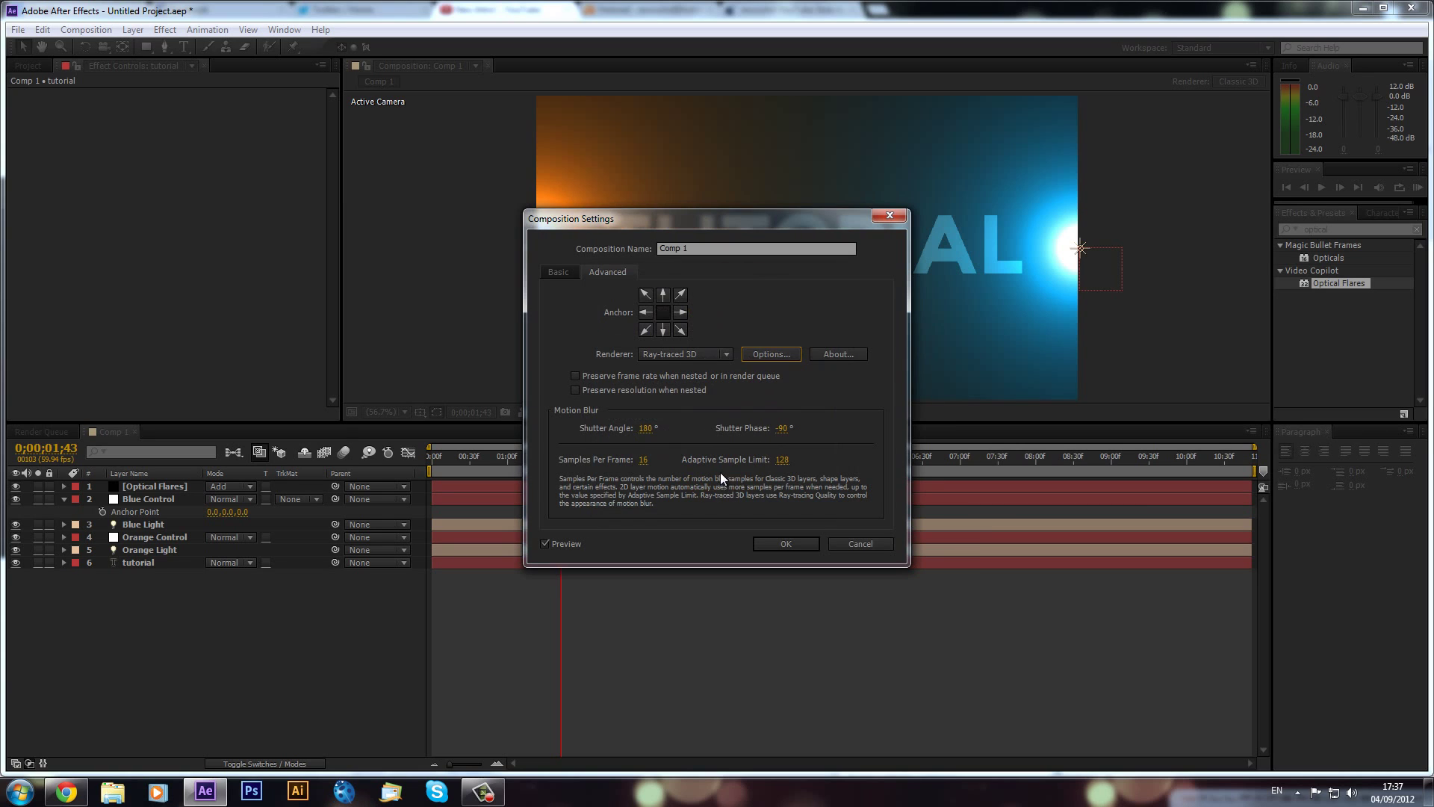
left_click(771, 539)
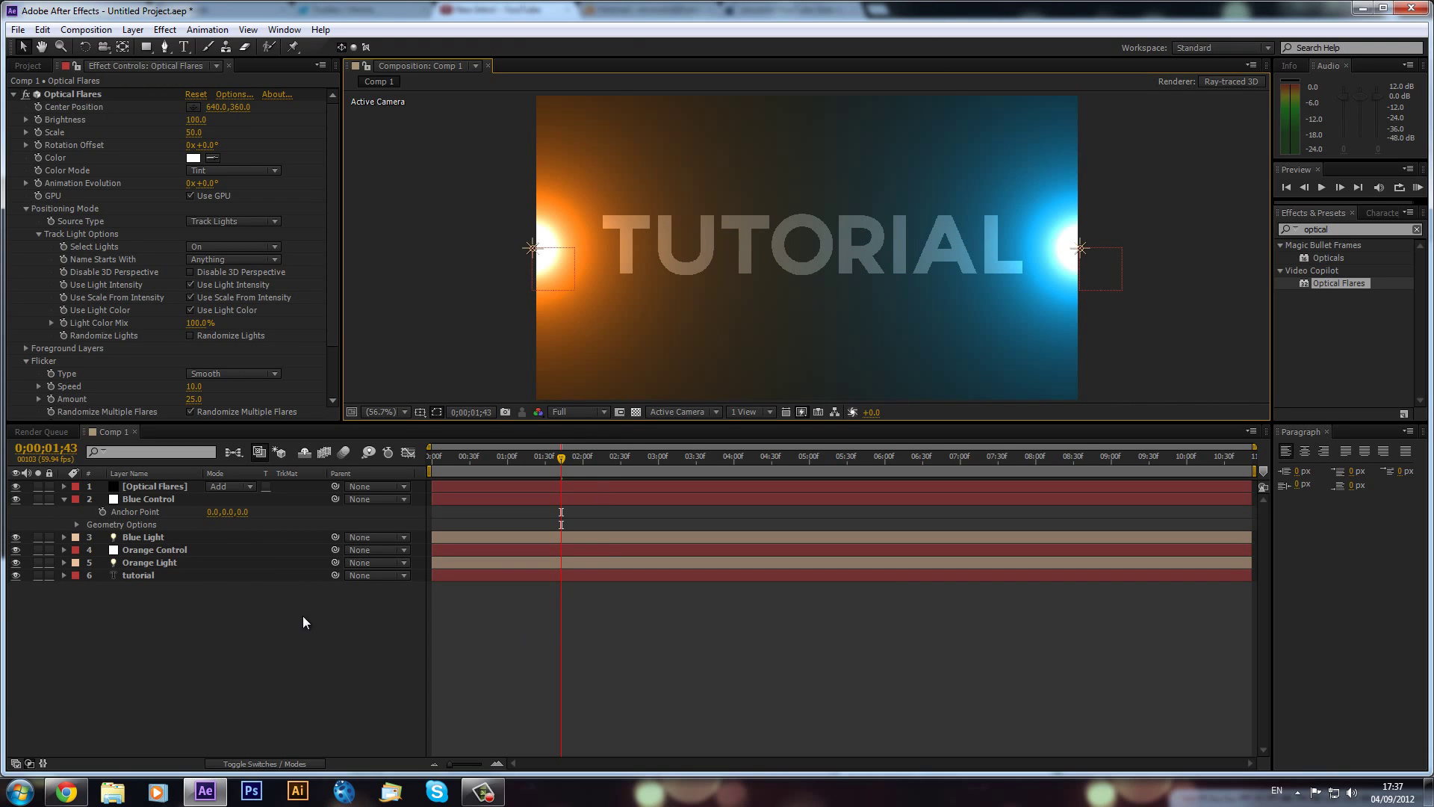
Step: In Geometry Options, give the TUTORIAL text Extrusion Depth 50 and an Angular Bevel Style
left_click(147, 573)
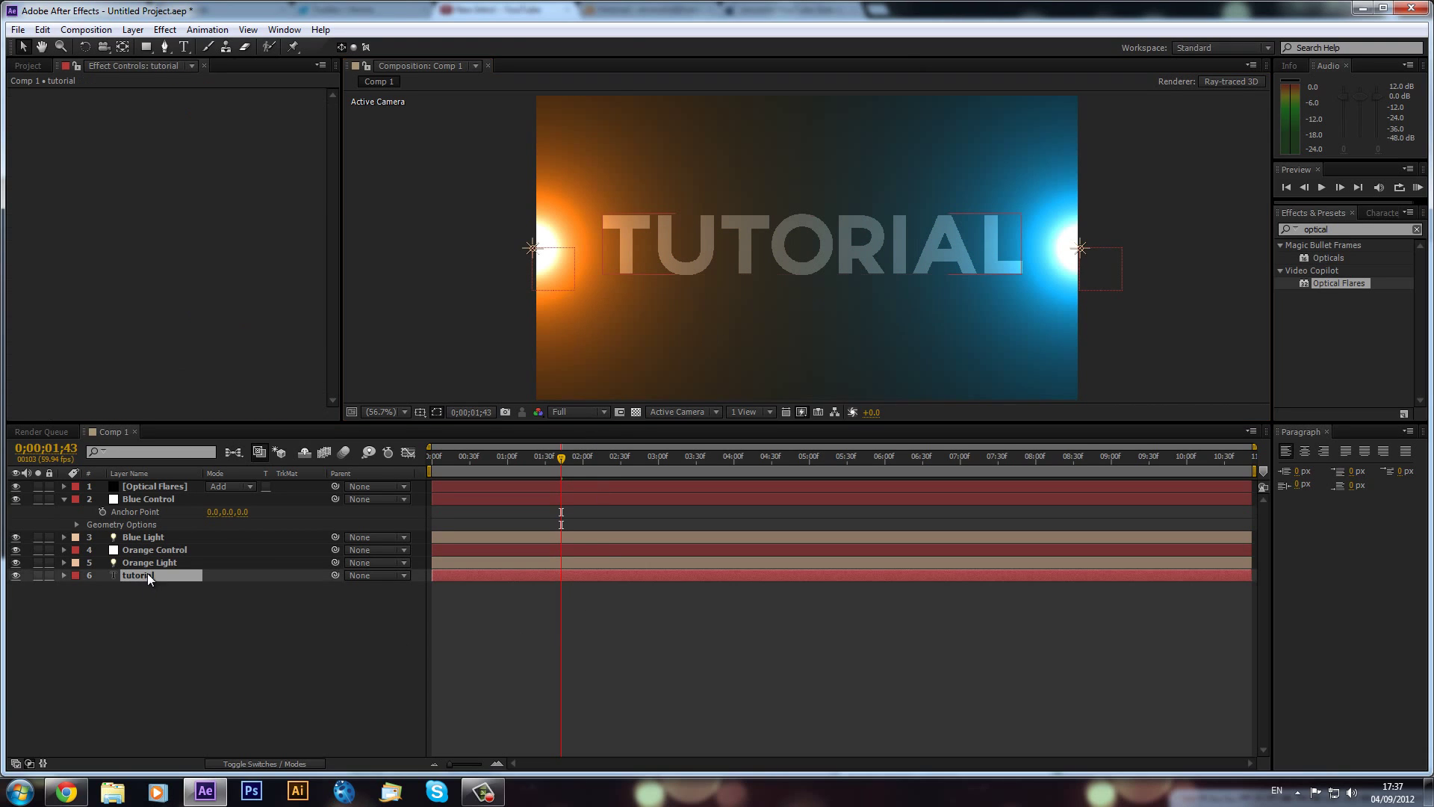
left_click(63, 576)
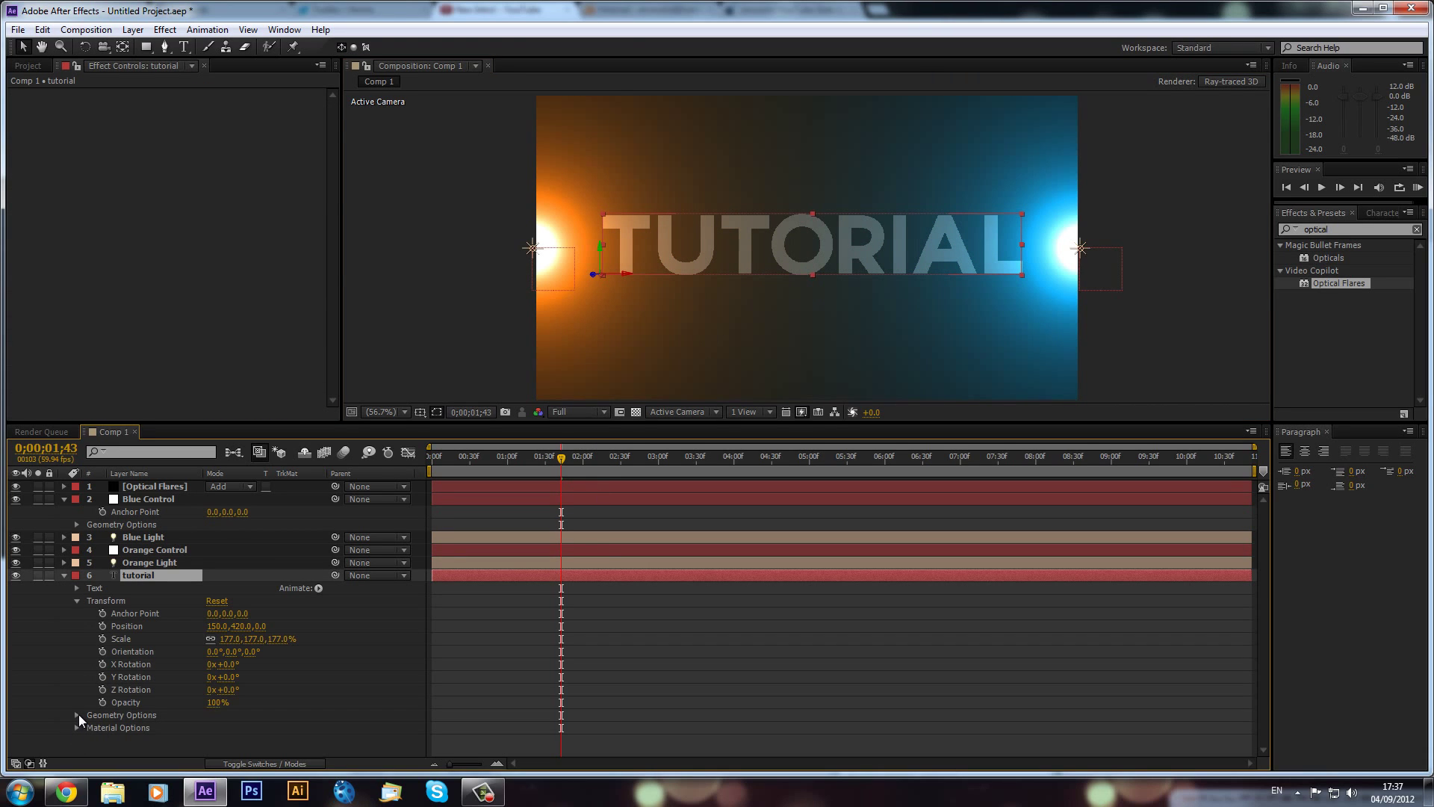
left_click(77, 715)
scroll(224, 687, "down", 2)
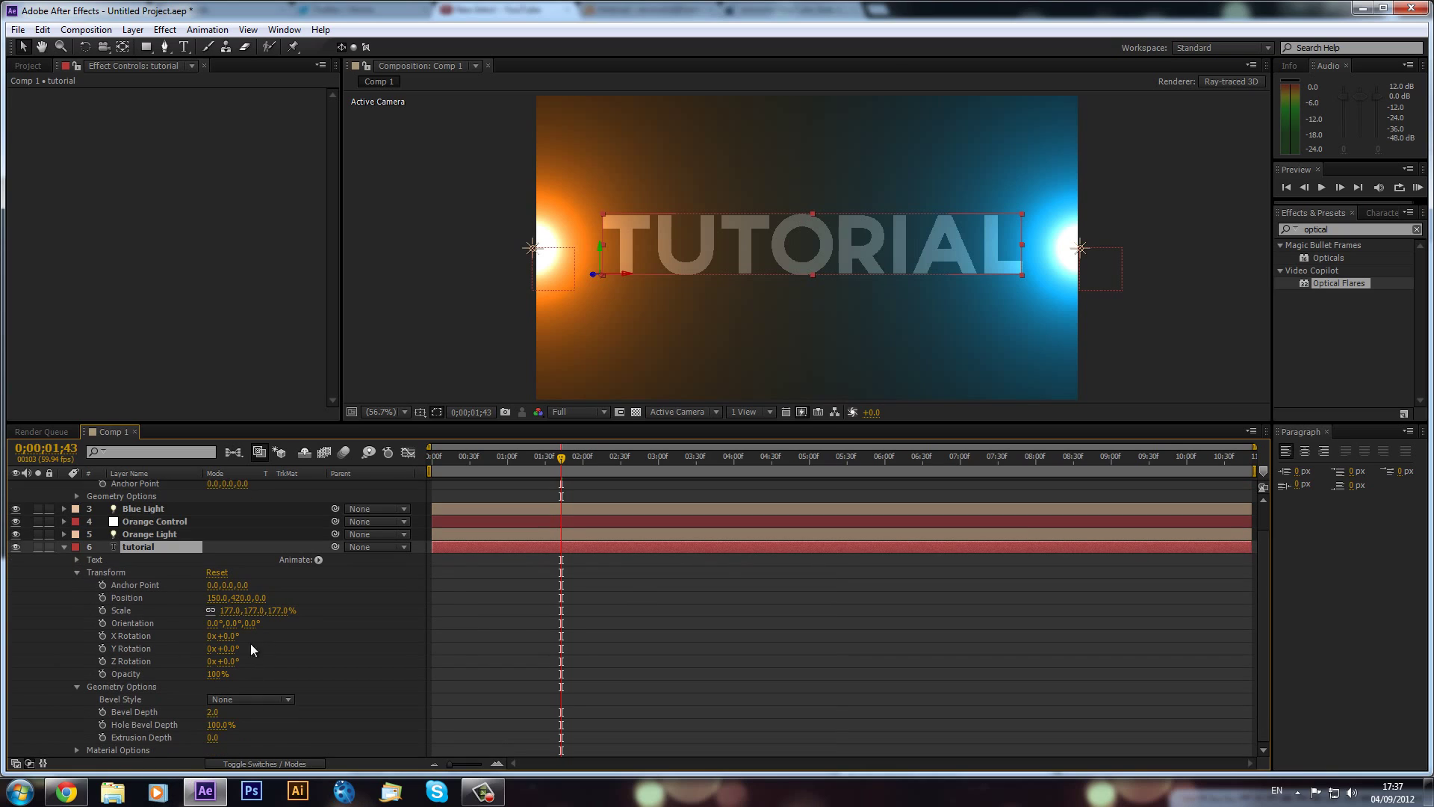
left_click(215, 737)
type("50")
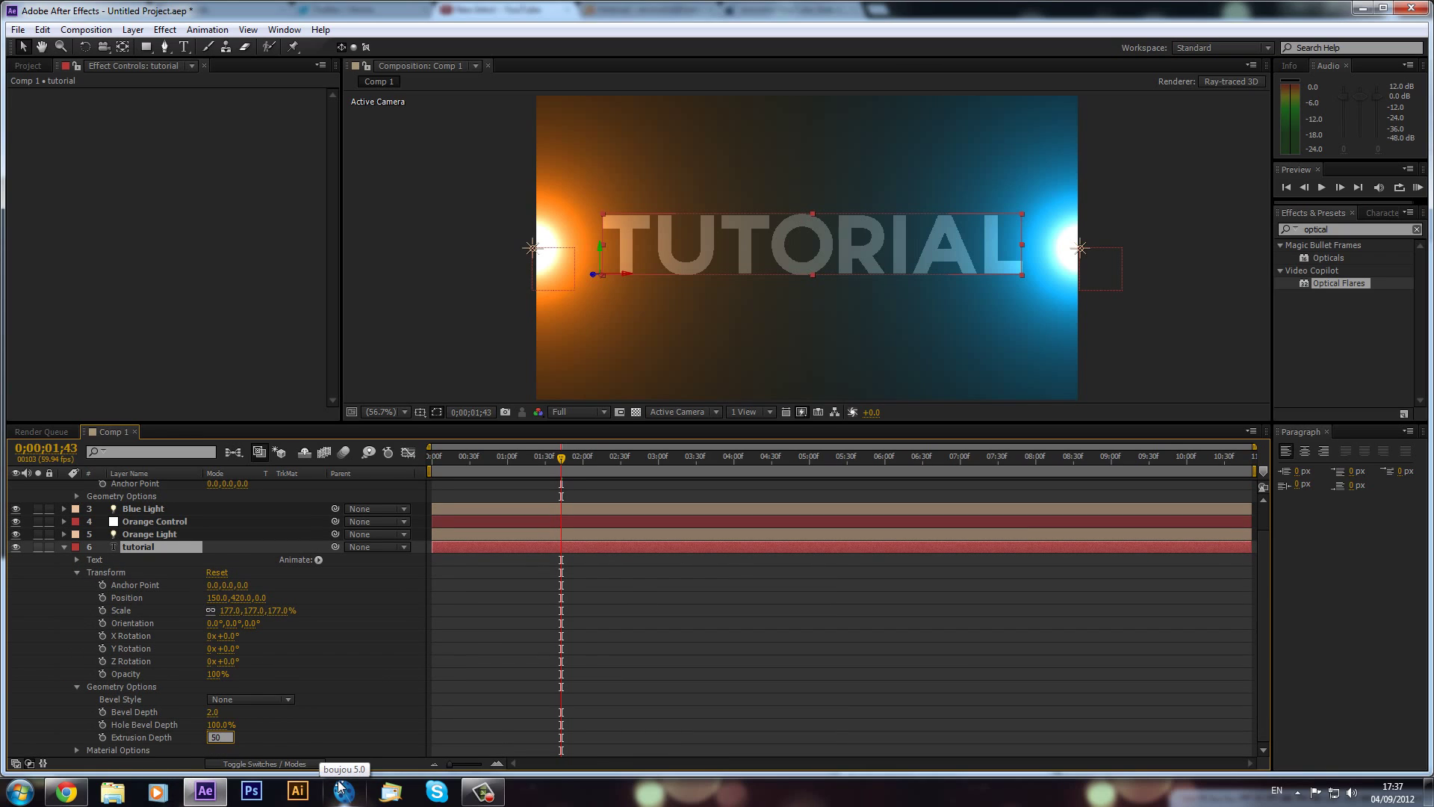
key("Return")
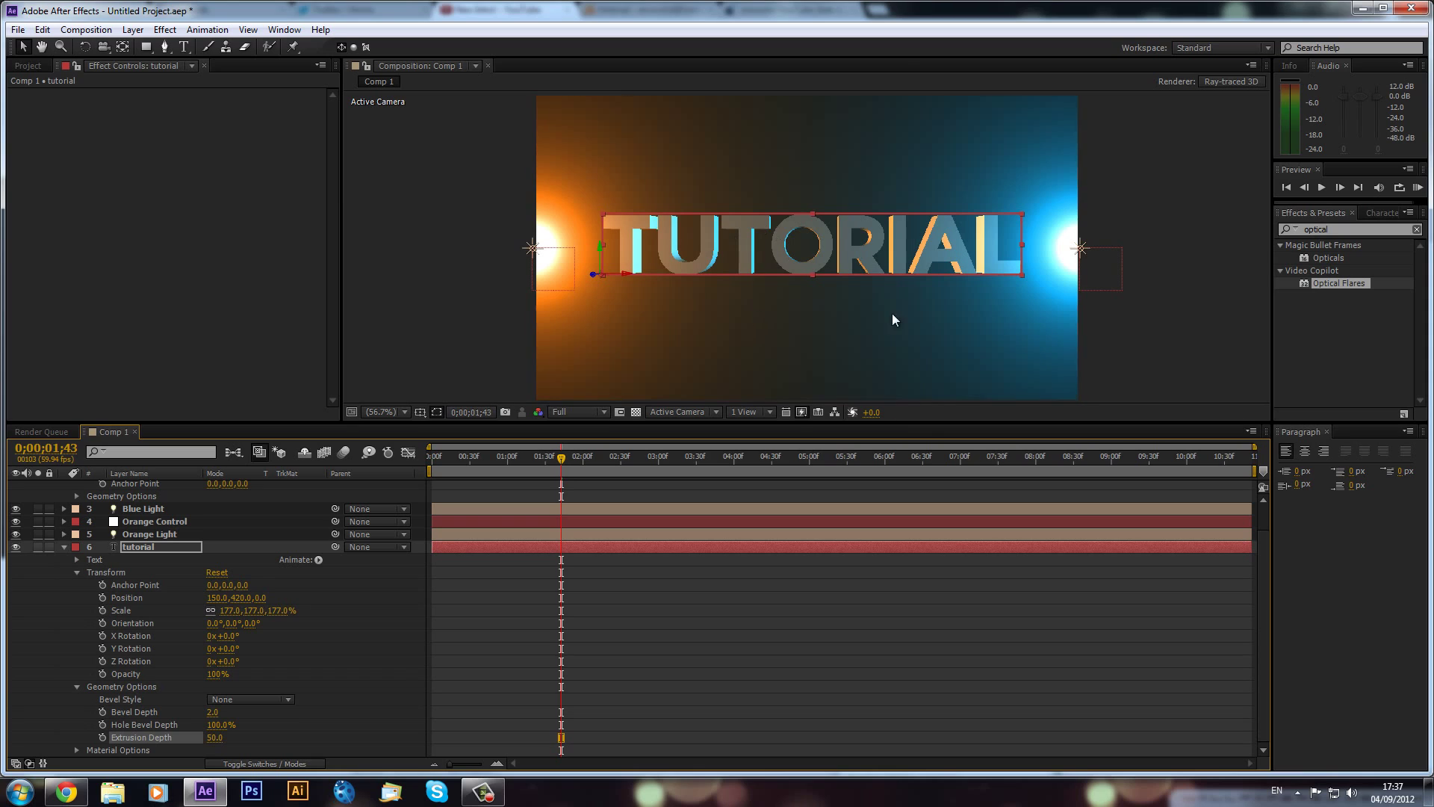
left_click(240, 698)
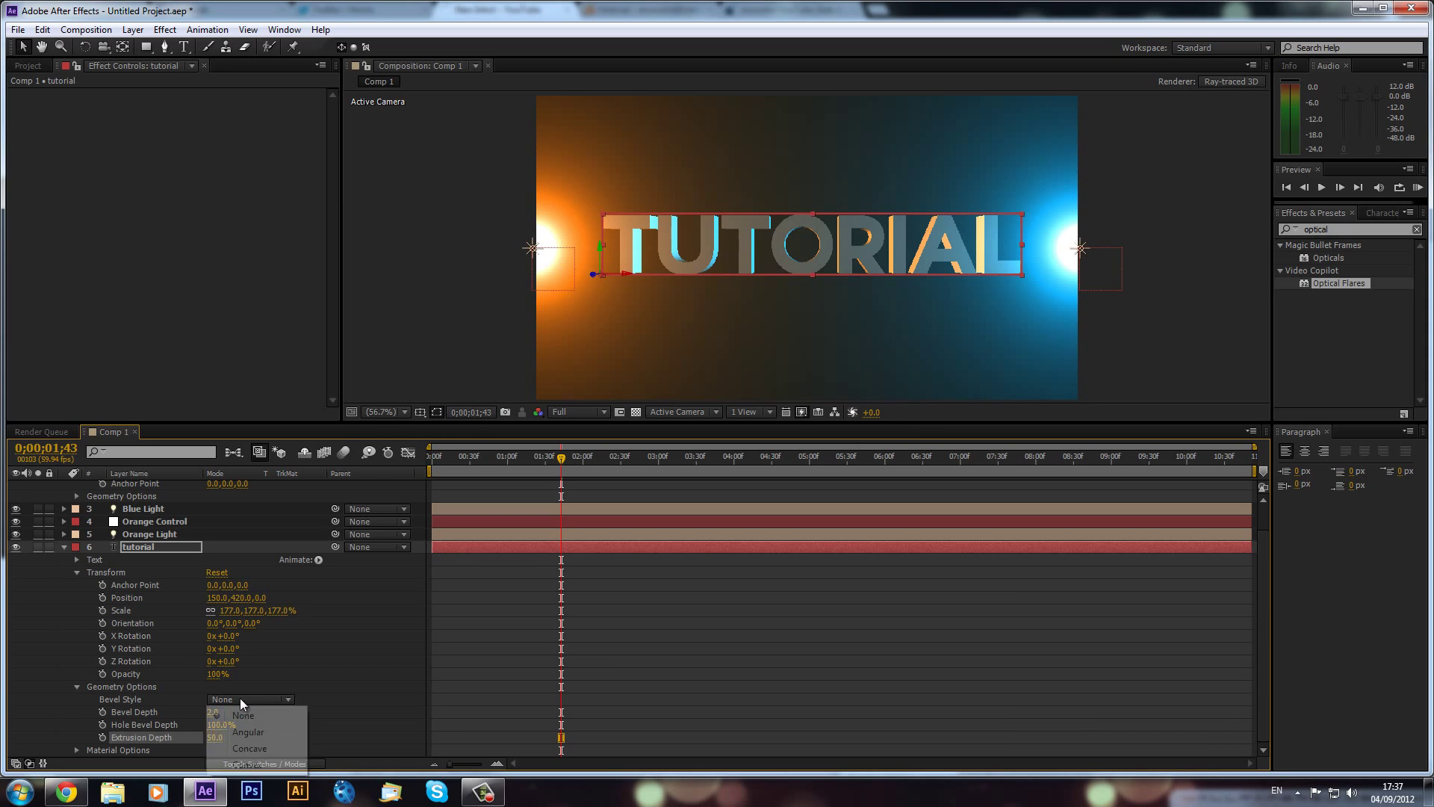
left_click(273, 734)
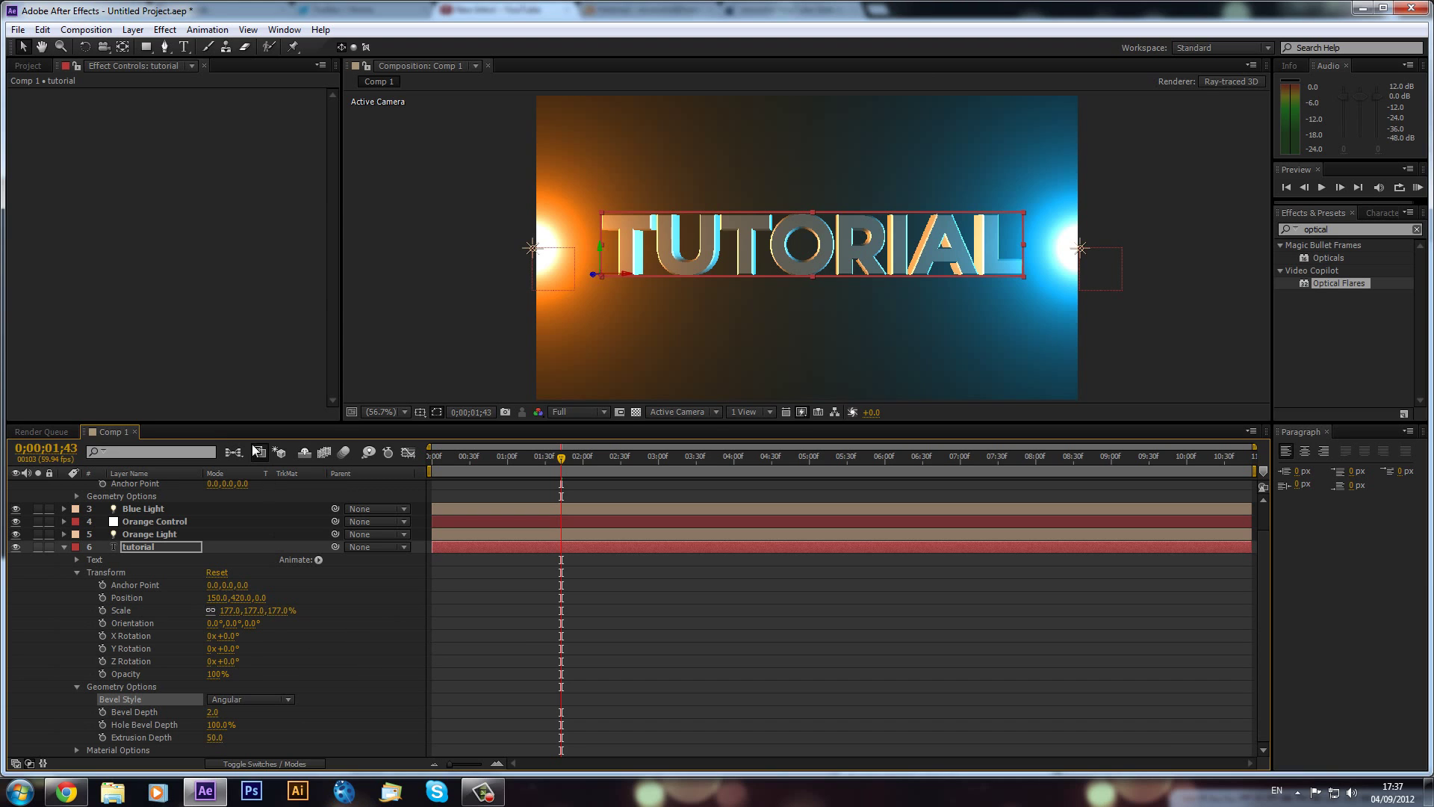
left_click(133, 30)
Step: Add a new Camera 1 layer to Comp 1, accepting the default camera settings
mouse_move(154, 44)
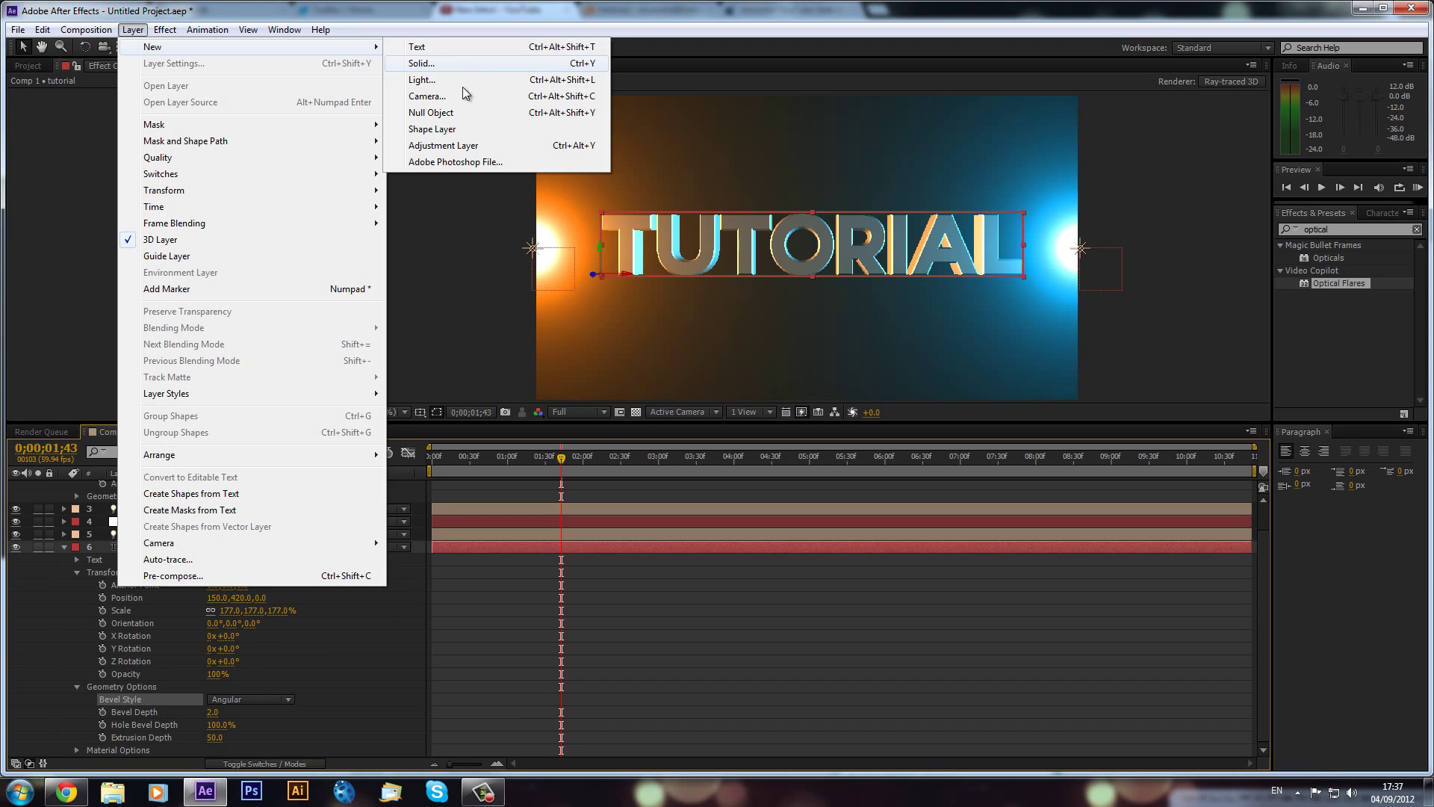
left_click(454, 100)
left_click(856, 550)
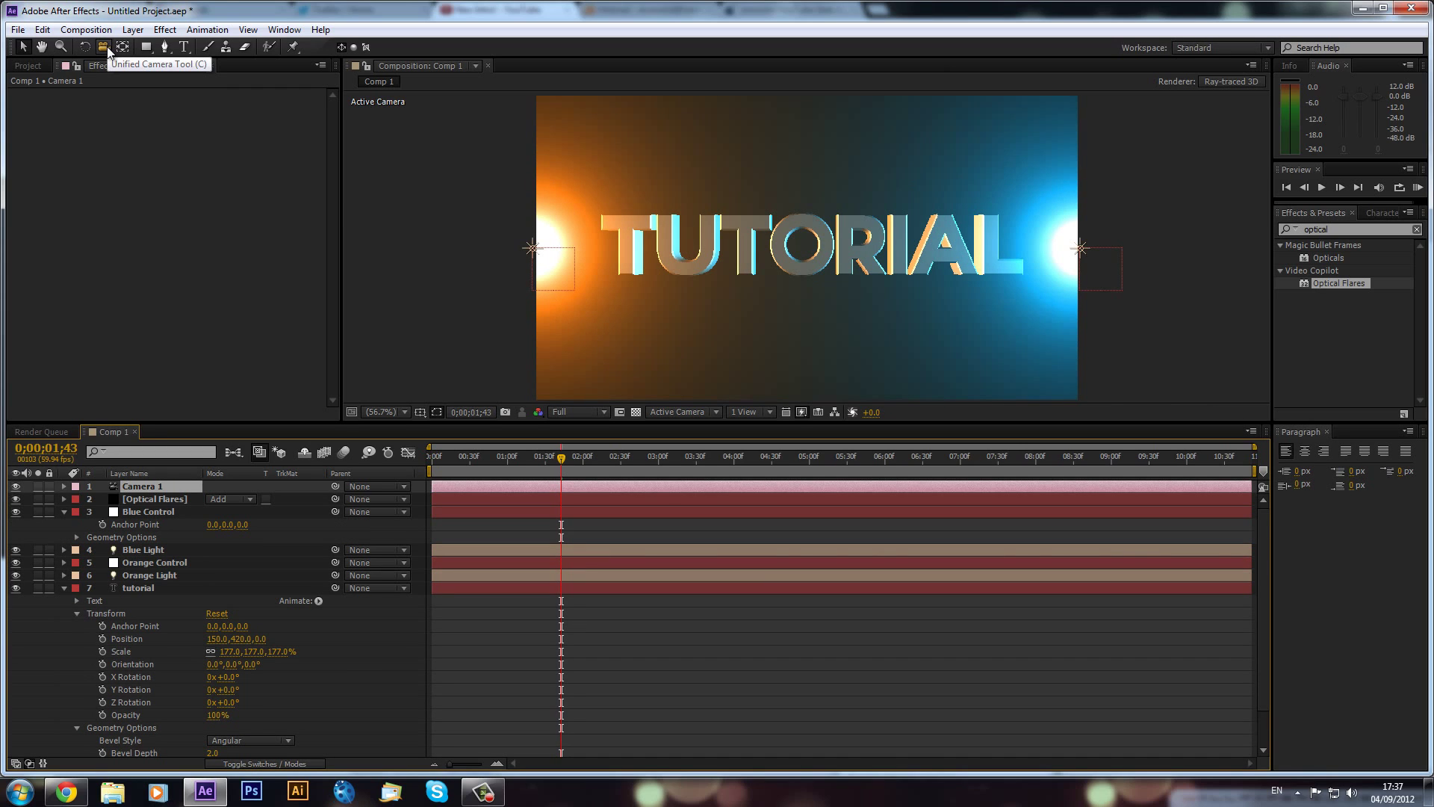
Step: Orbit Camera 1 to a steep diagonal view of the extruded TUTORIAL text
left_click(105, 46)
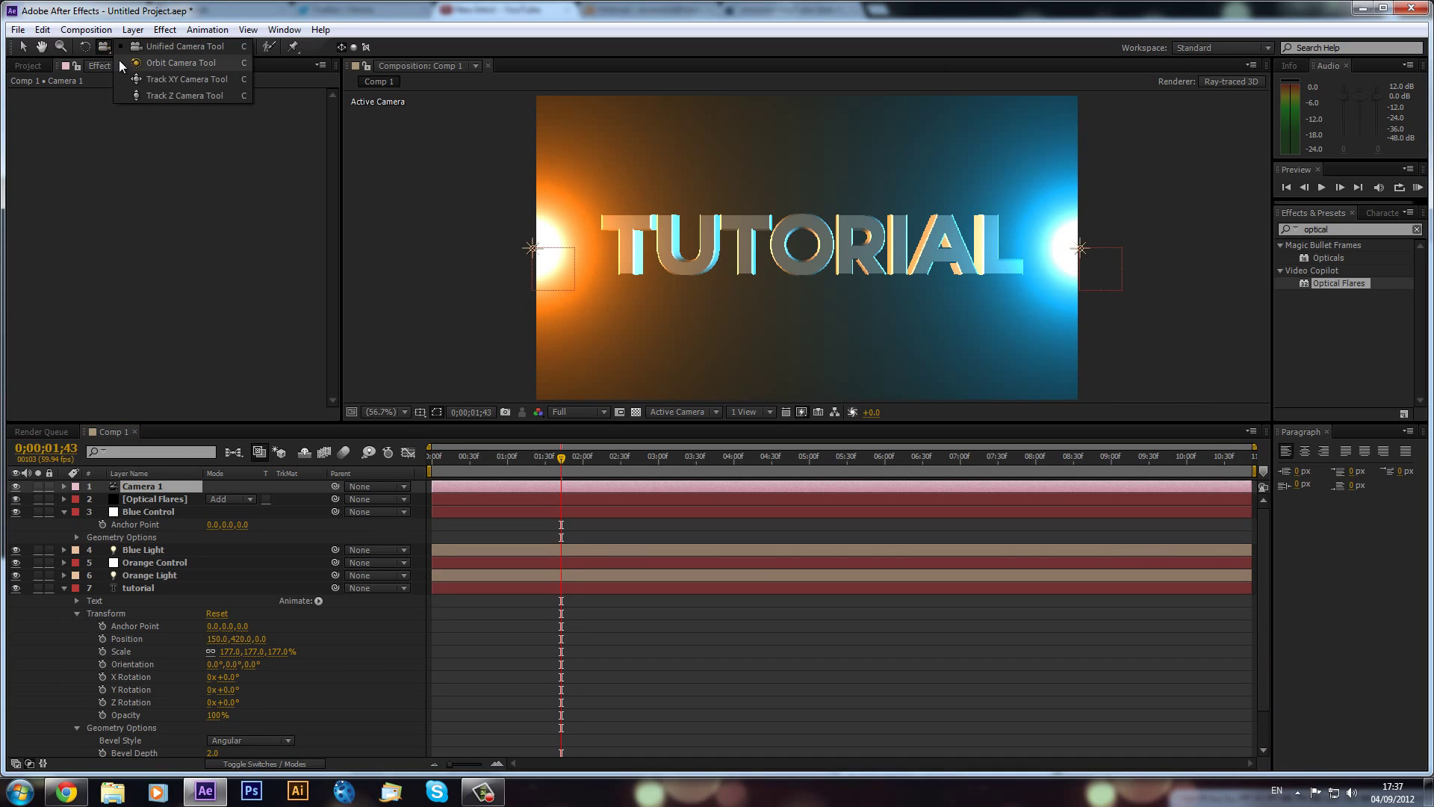
left_click(135, 63)
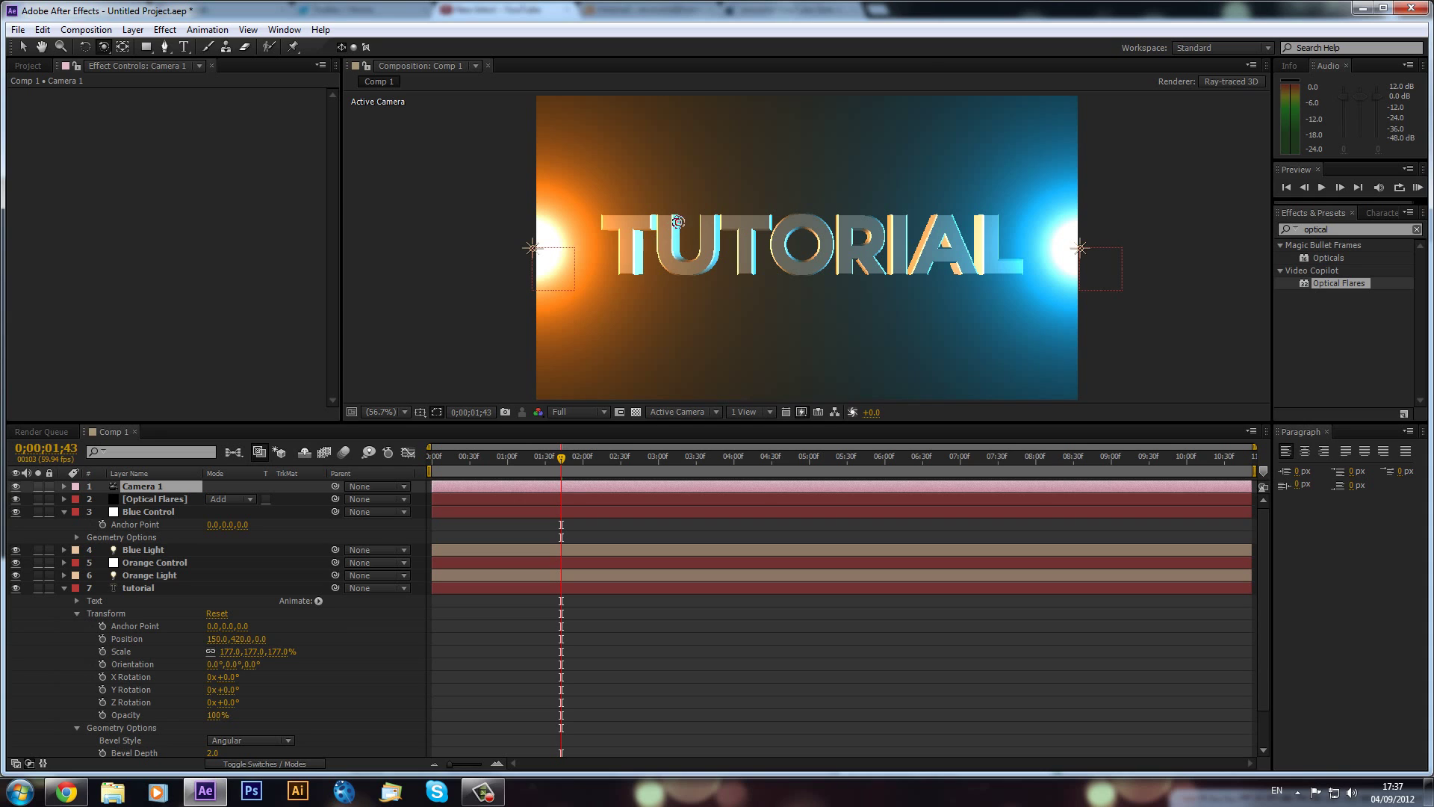
left_click_drag(657, 240, 764, 275)
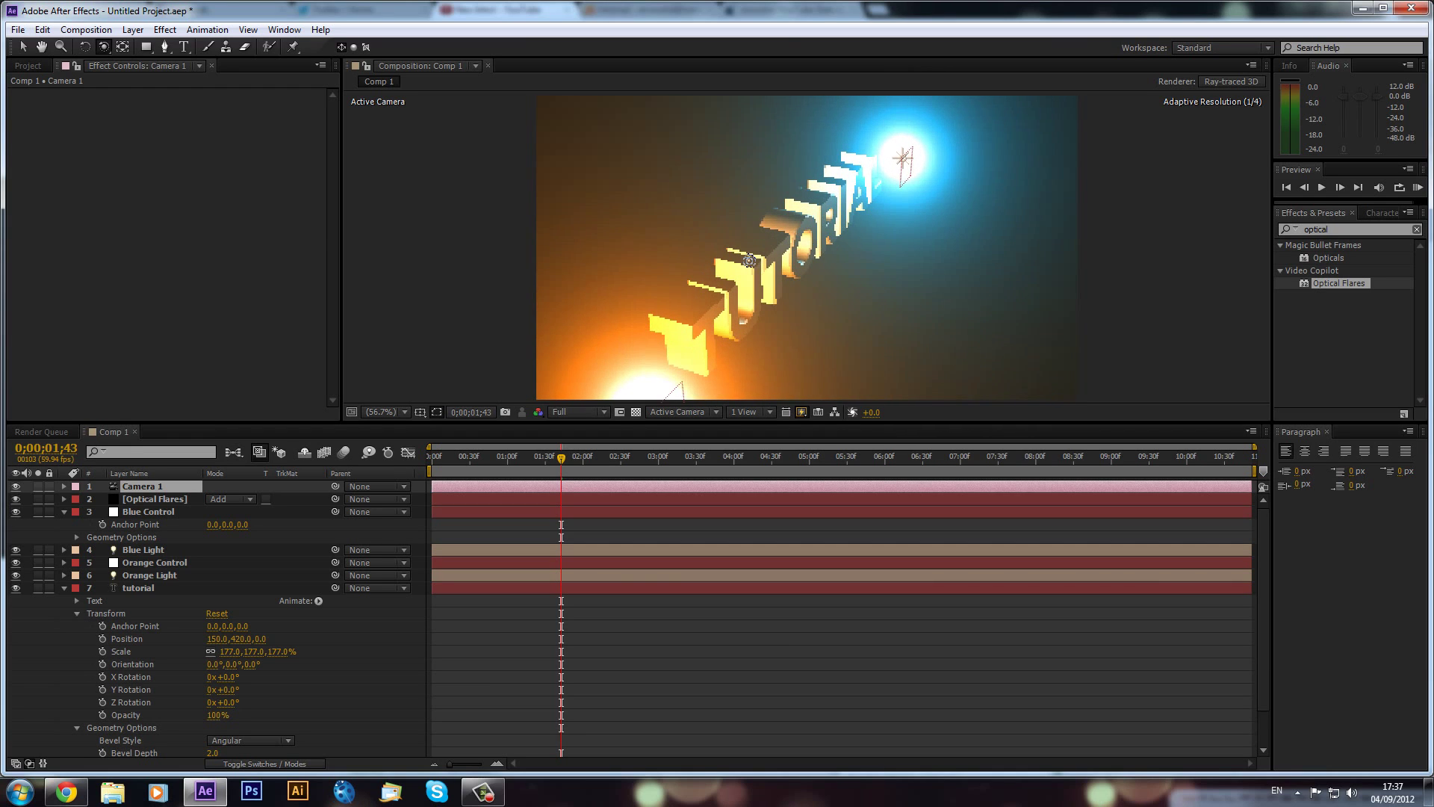
Step: Set a Camera 1 Position keyframe at the timeline start, then move the time to 0;00;01;30
left_click(185, 487)
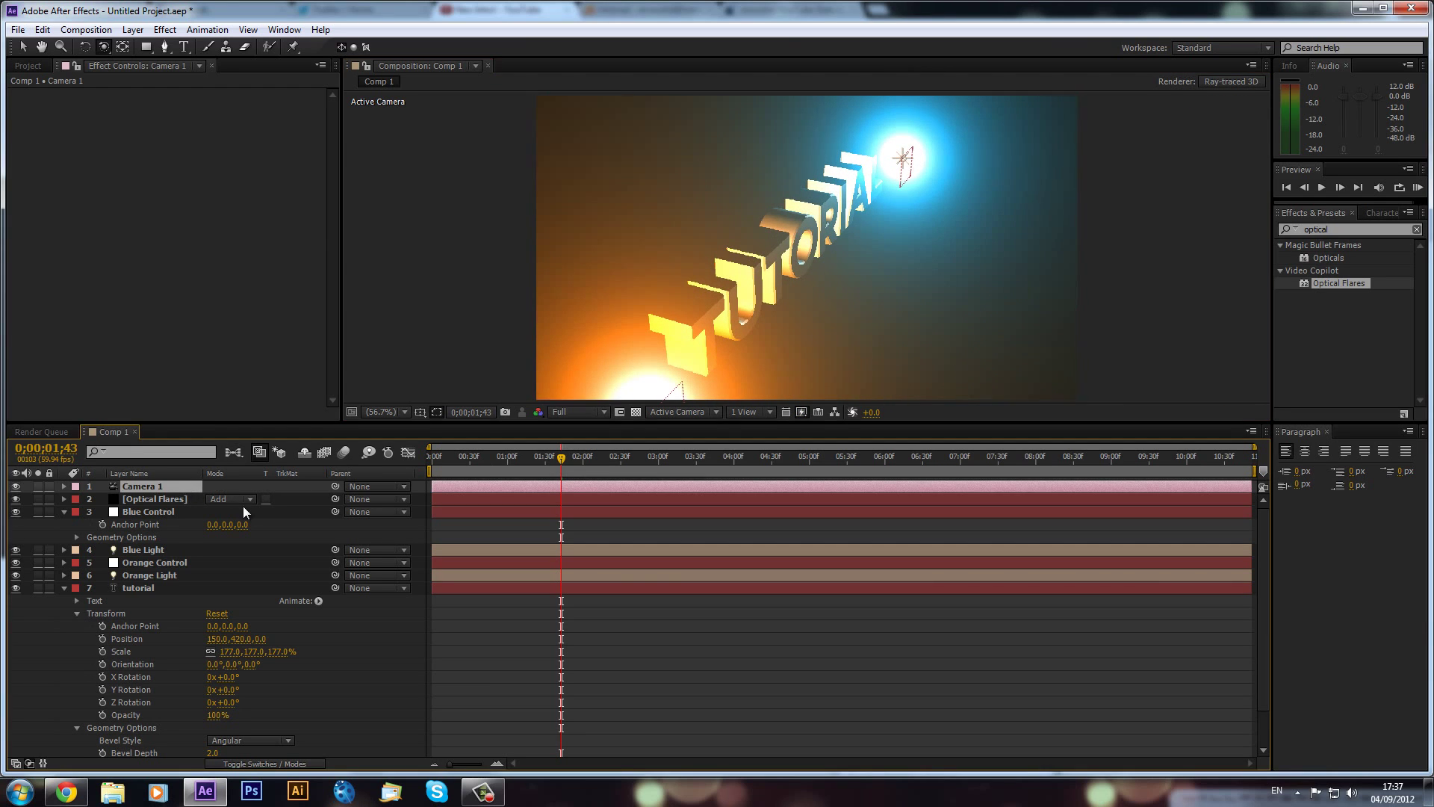
key("p")
left_click(102, 499)
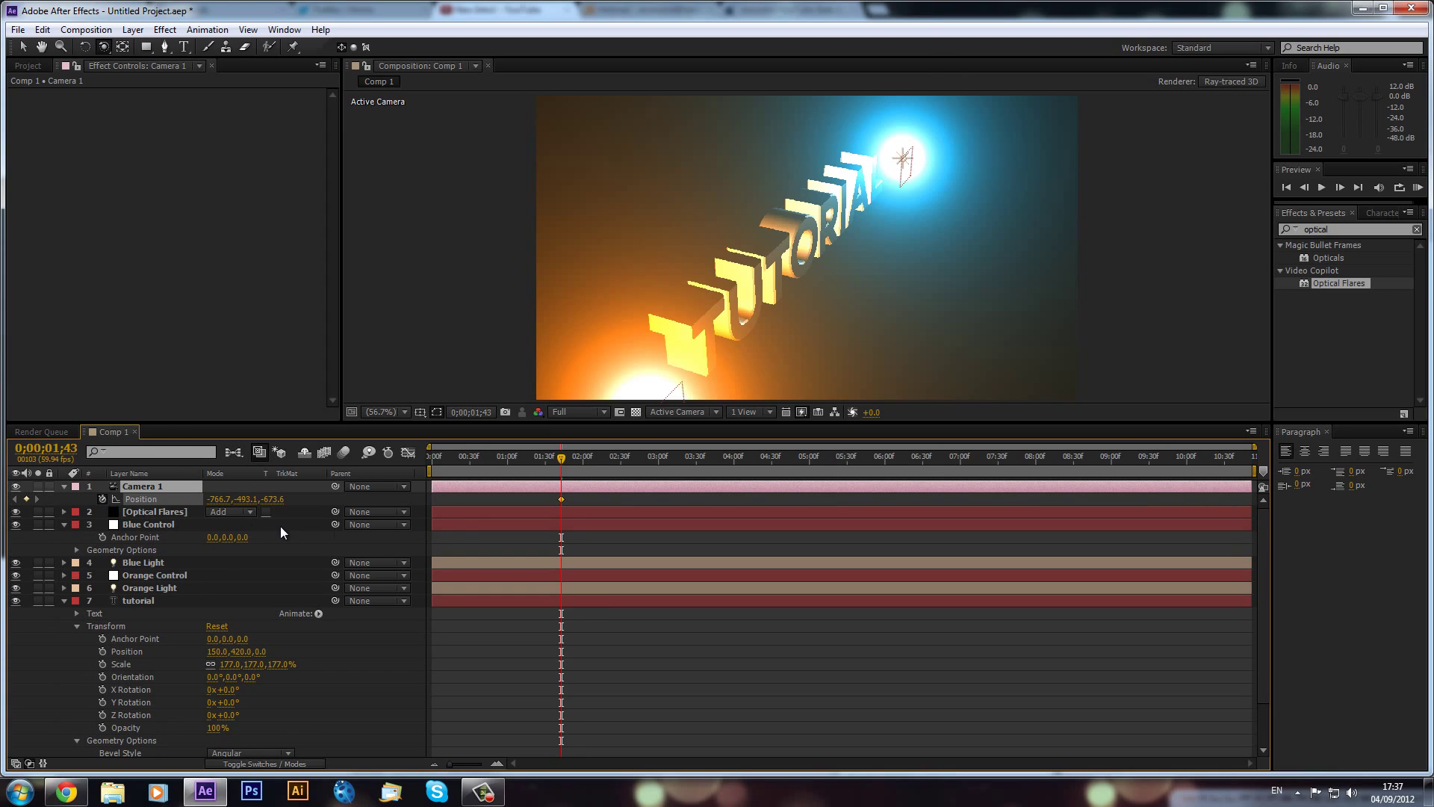
left_click_drag(436, 508, 425, 509)
left_click_drag(576, 469, 579, 492)
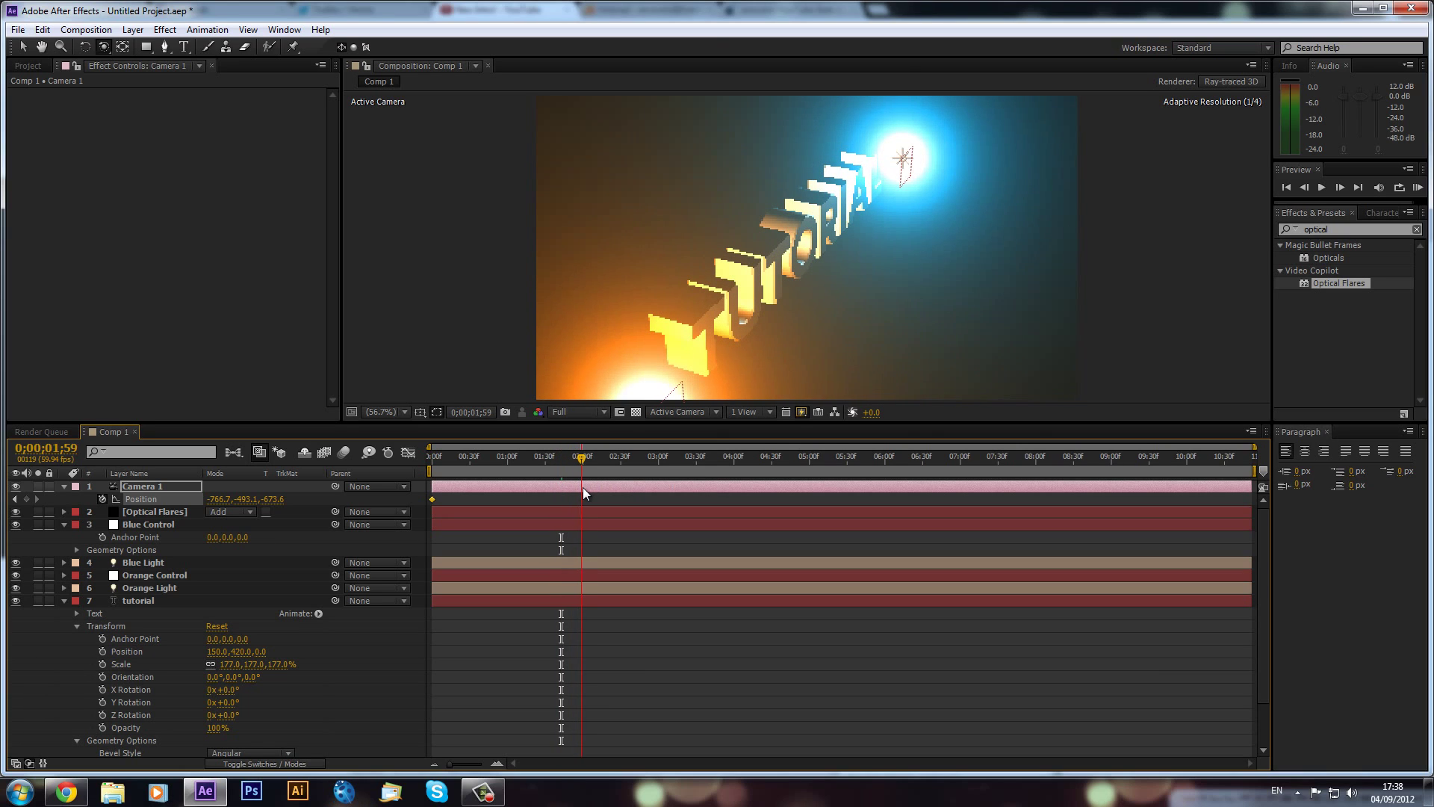
left_click_drag(583, 491, 545, 508)
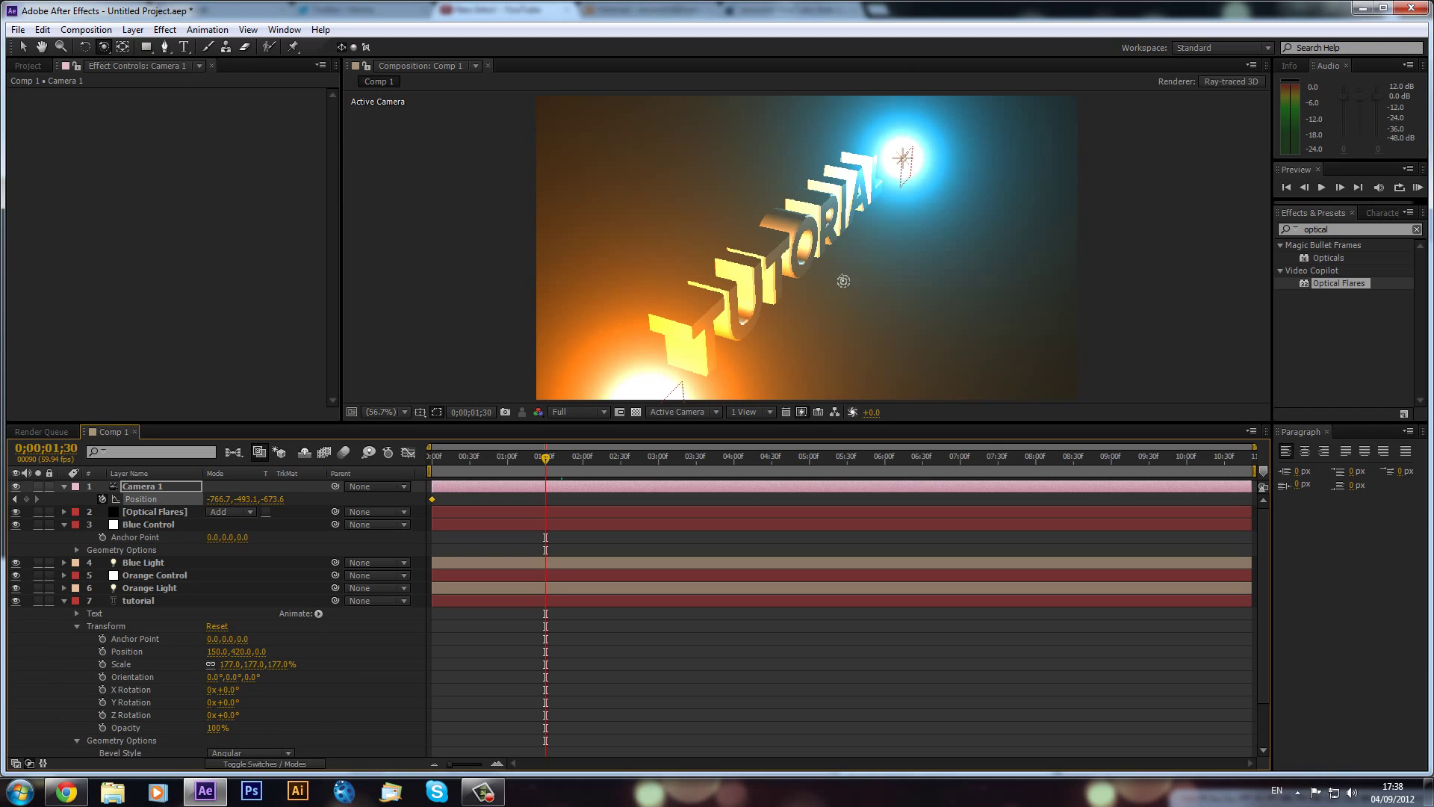
Step: At 0;00;01;30, reset Camera 1's transform to the straight-on front view and preview the move
left_click_drag(819, 270, 737, 239)
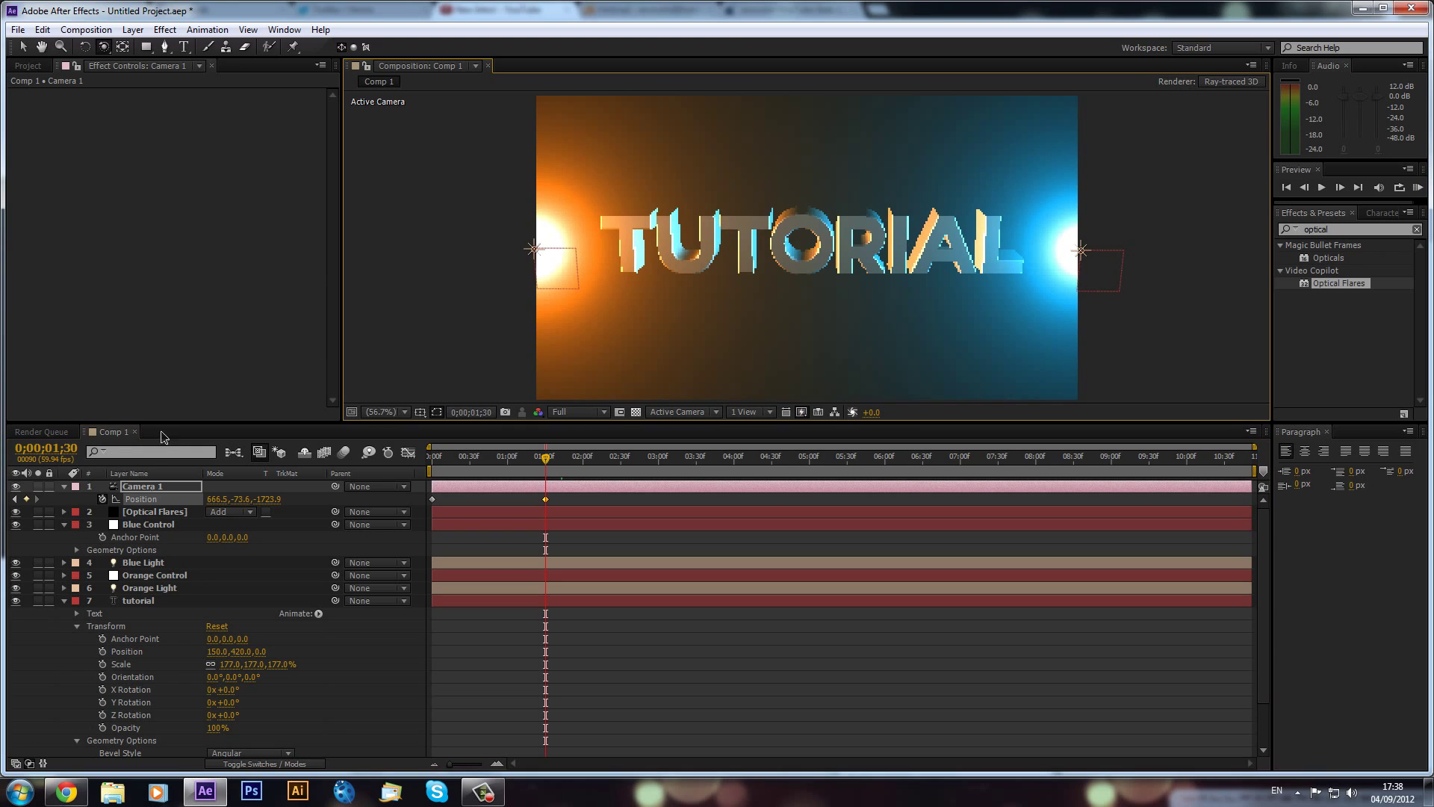
right_click(151, 487)
mouse_move(224, 292)
left_click(414, 287)
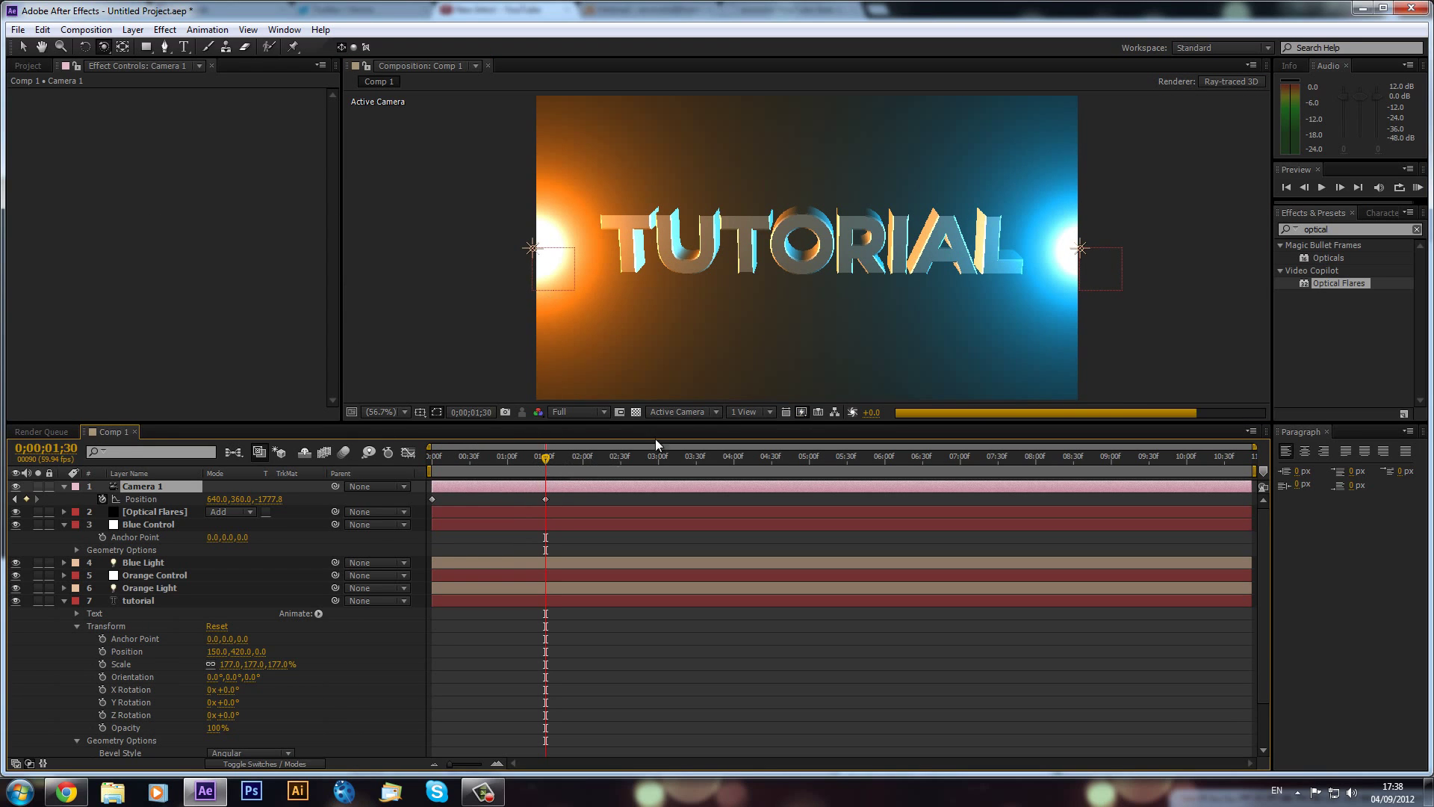
left_click(61, 46)
left_click(23, 47)
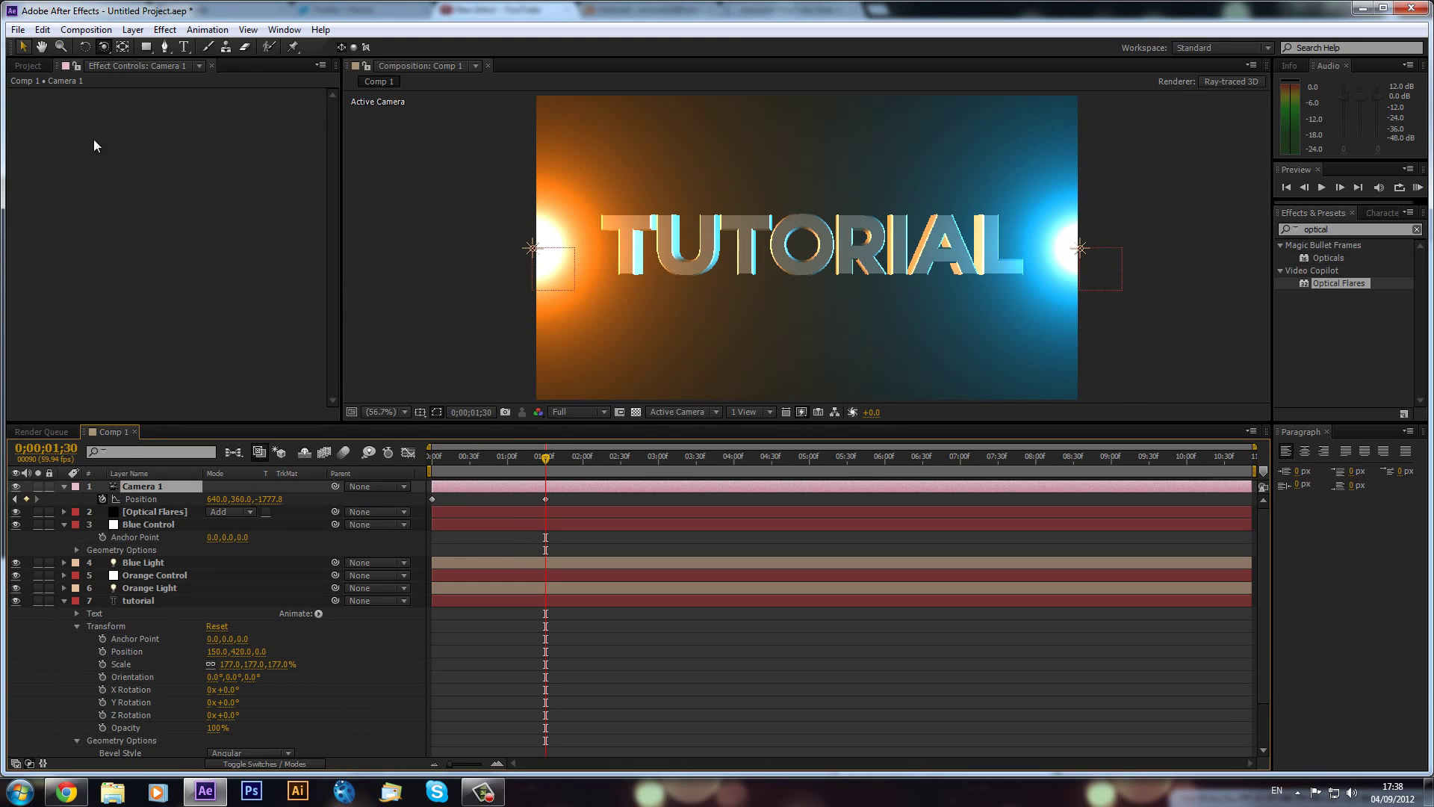
left_click(621, 459)
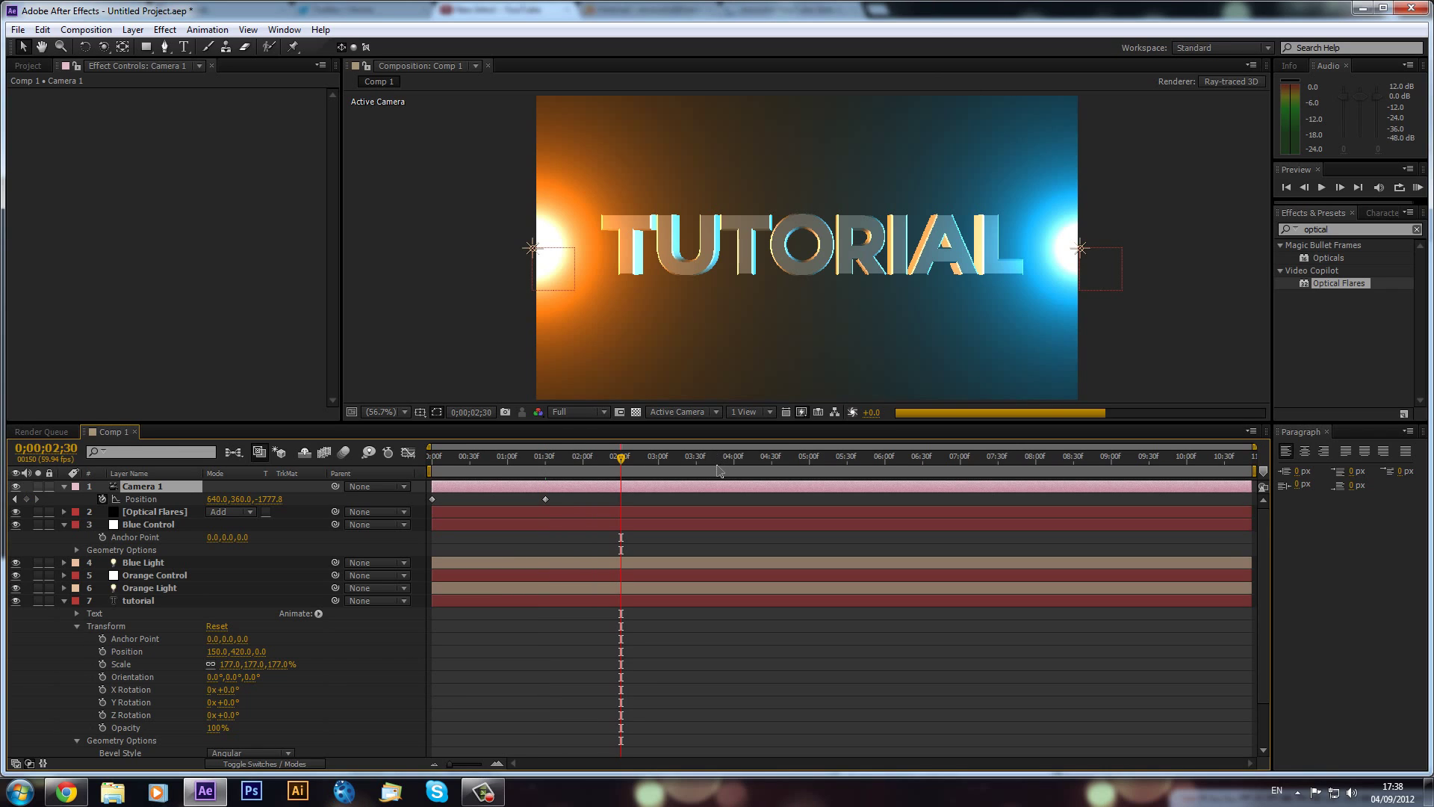
key("KP_0")
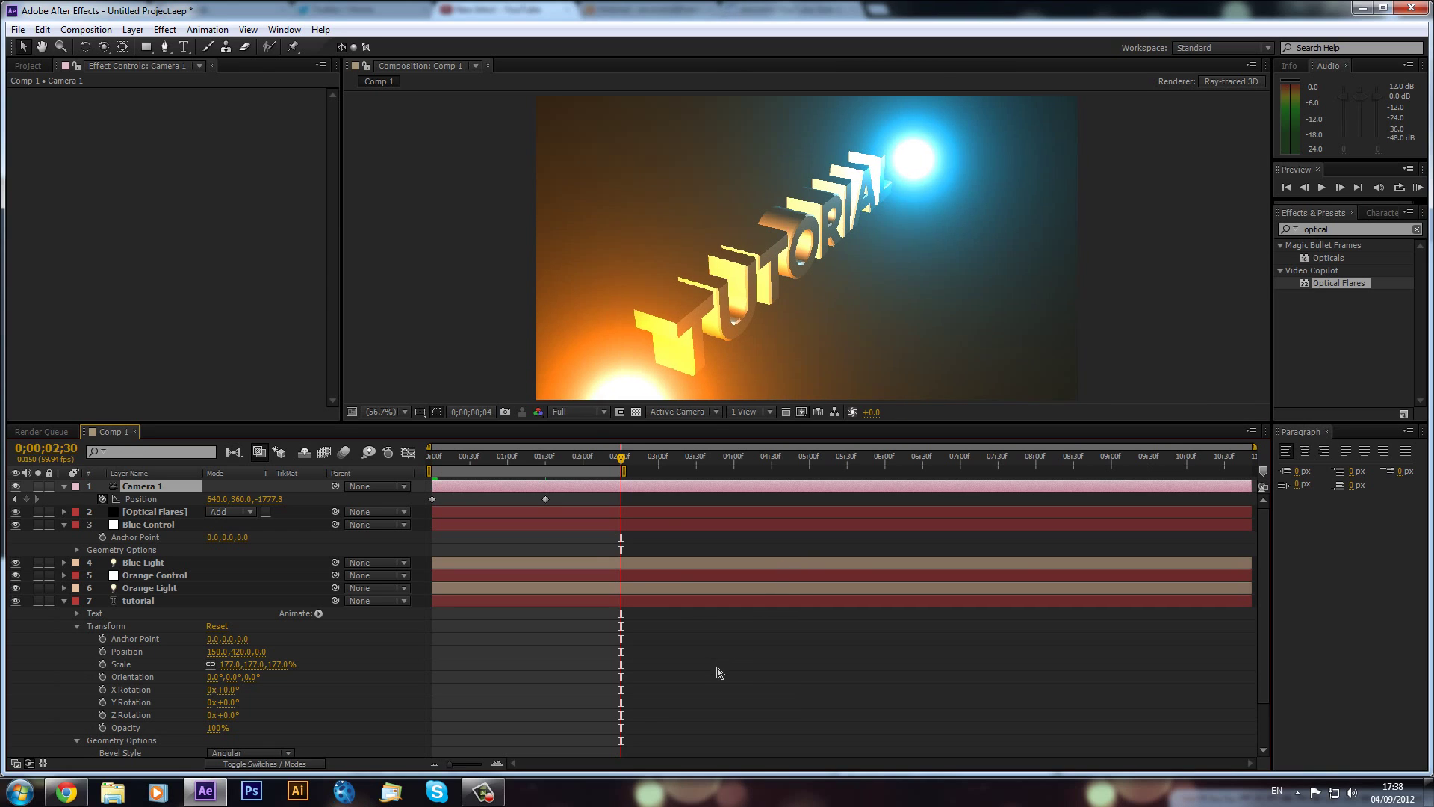
Step: Stop the preview, drop preview resolution to Third, and replay the camera move
left_click(586, 412)
left_click(586, 412)
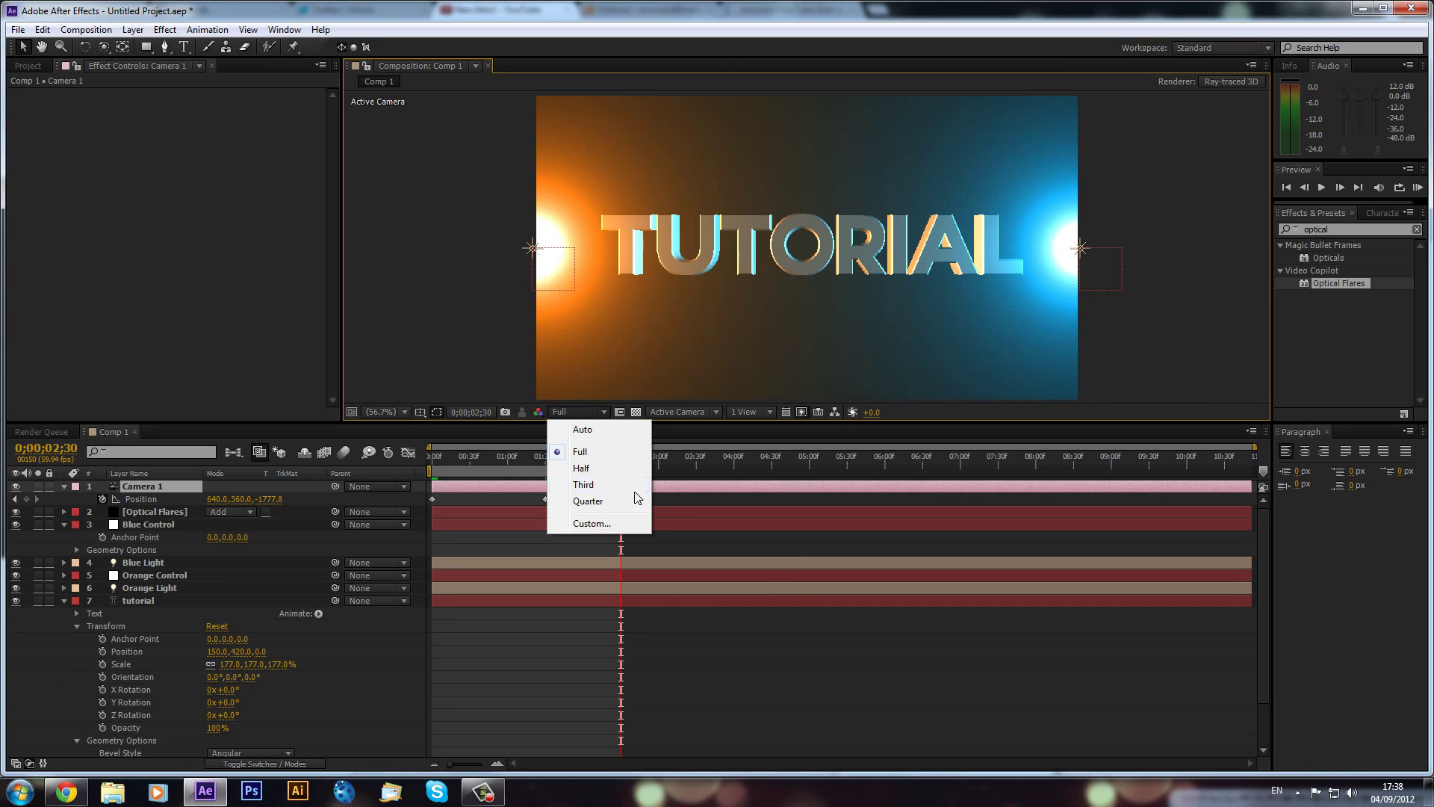
left_click(628, 484)
key("KP_0")
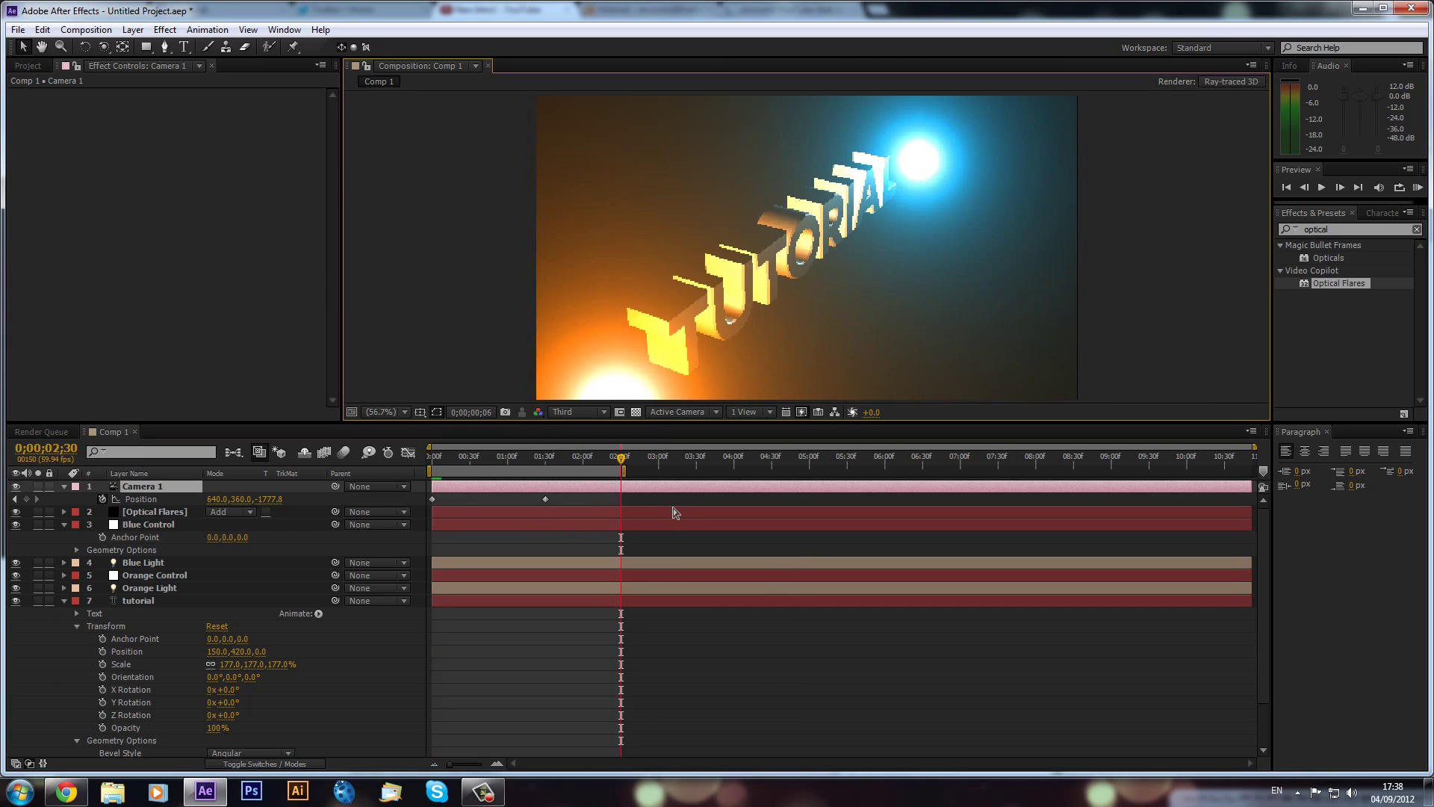